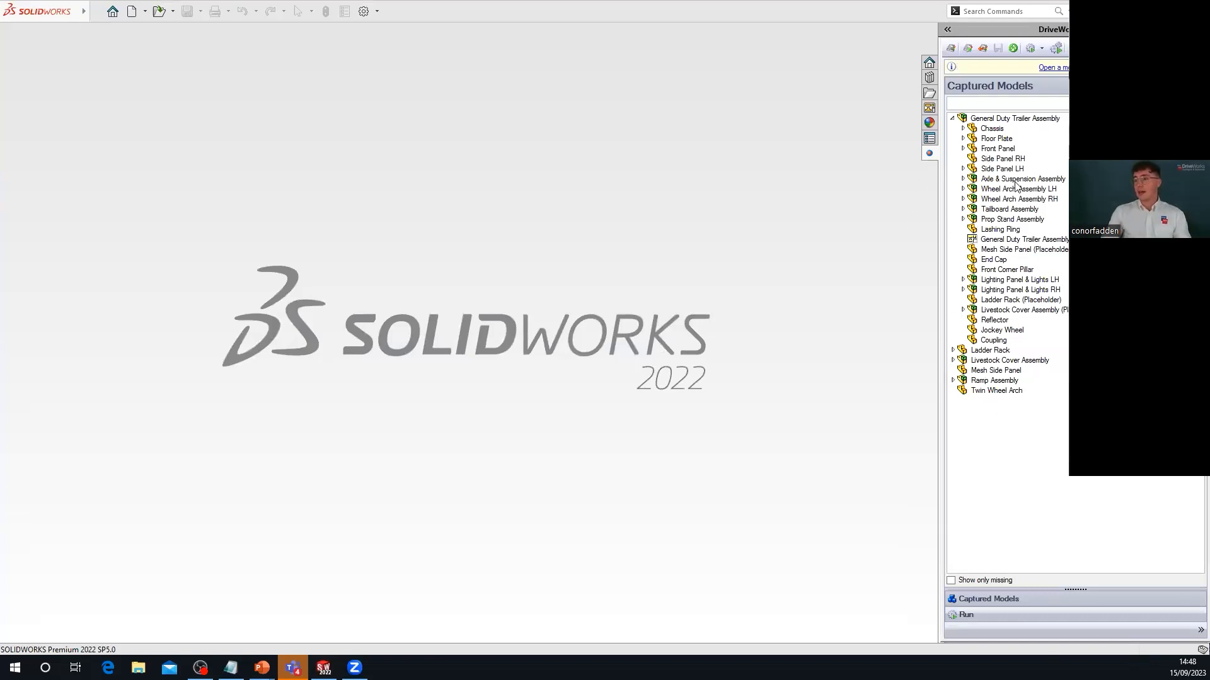
# Step: Open the captured General Duty Trailer Assembly, show it in isometric view, and select the first suppressed prop stand assembly
pyautogui.click(1034, 119)
pyautogui.doubleClick(1034, 120)
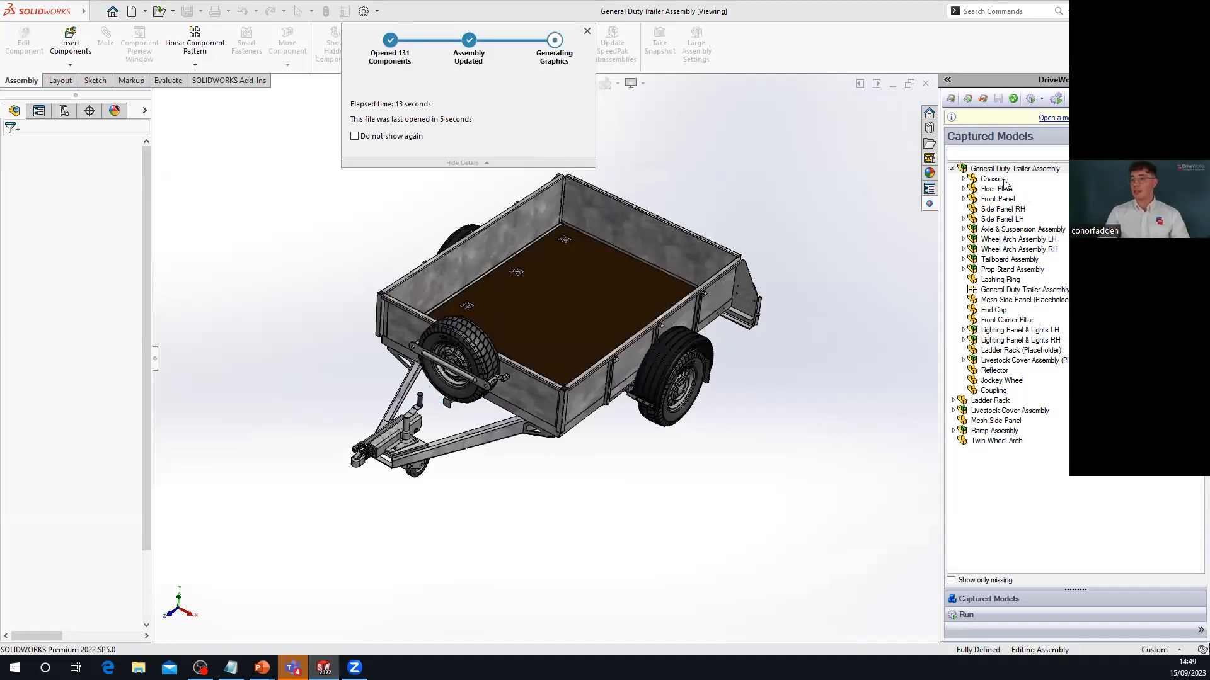
pyautogui.moveTo(623, 438); pyautogui.dragTo(609, 394, button='middle')
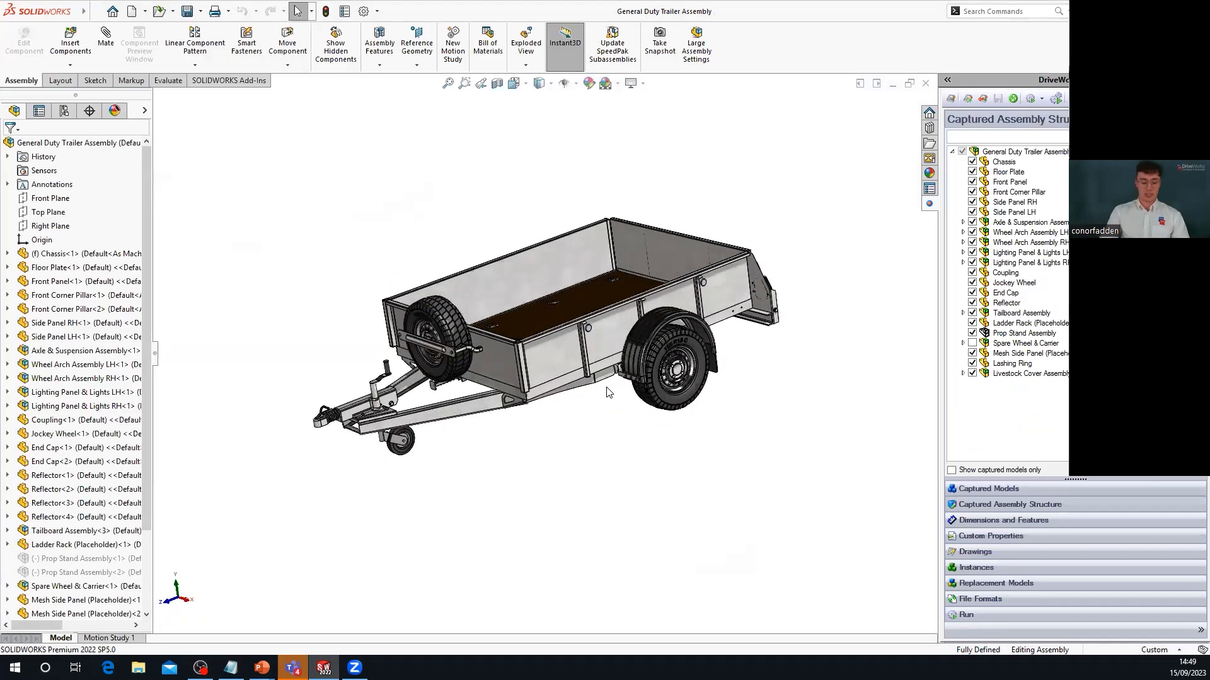
pyautogui.hotkey('ctrl', '7')
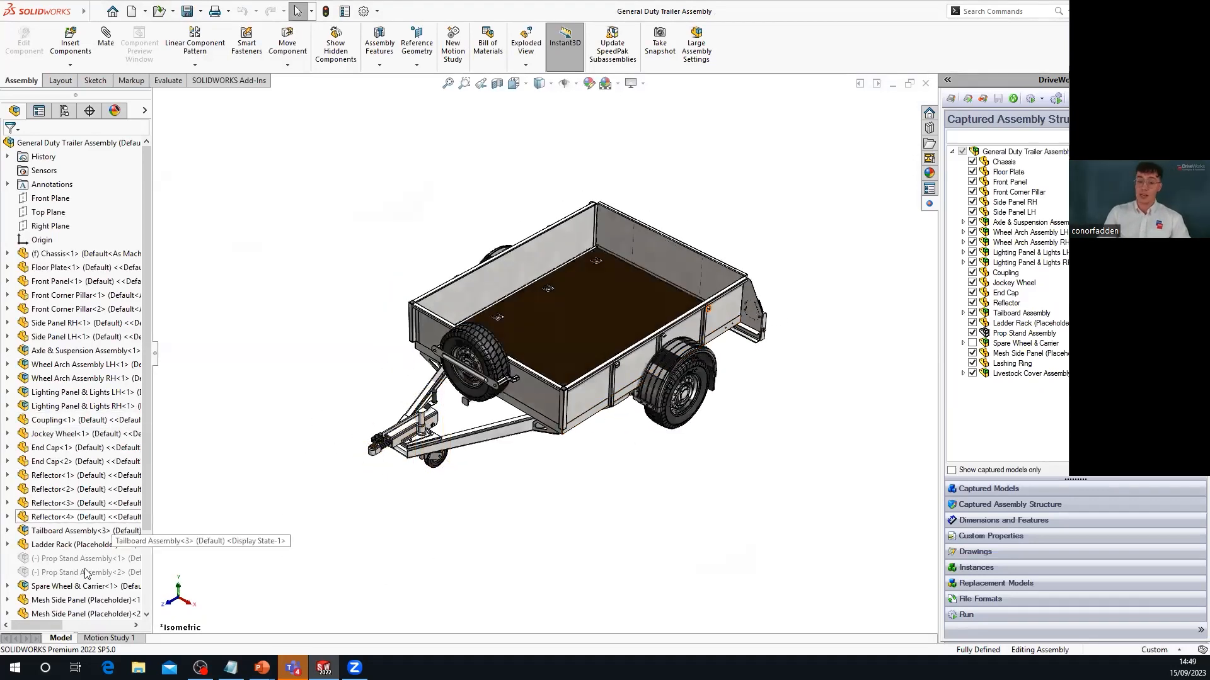
pyautogui.click(82, 559)
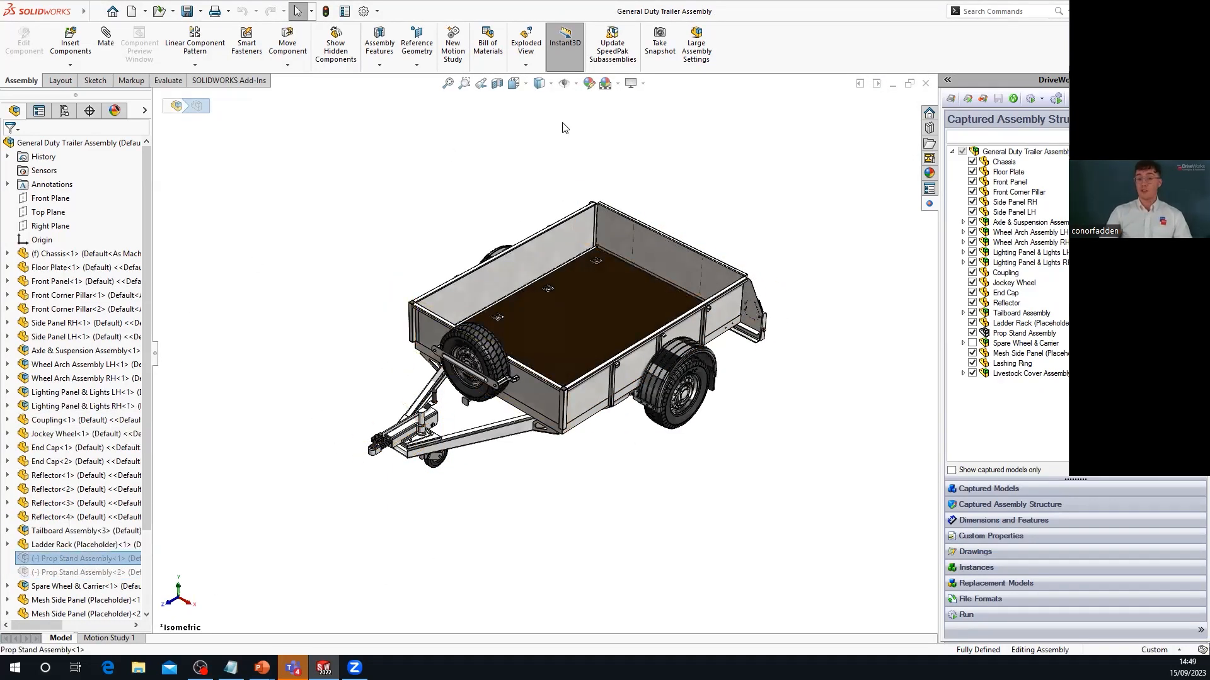
# Step: Run the trailer project and fill in the customer's contact details and address, choosing a country that uses British pounds
pyautogui.click(1030, 99)
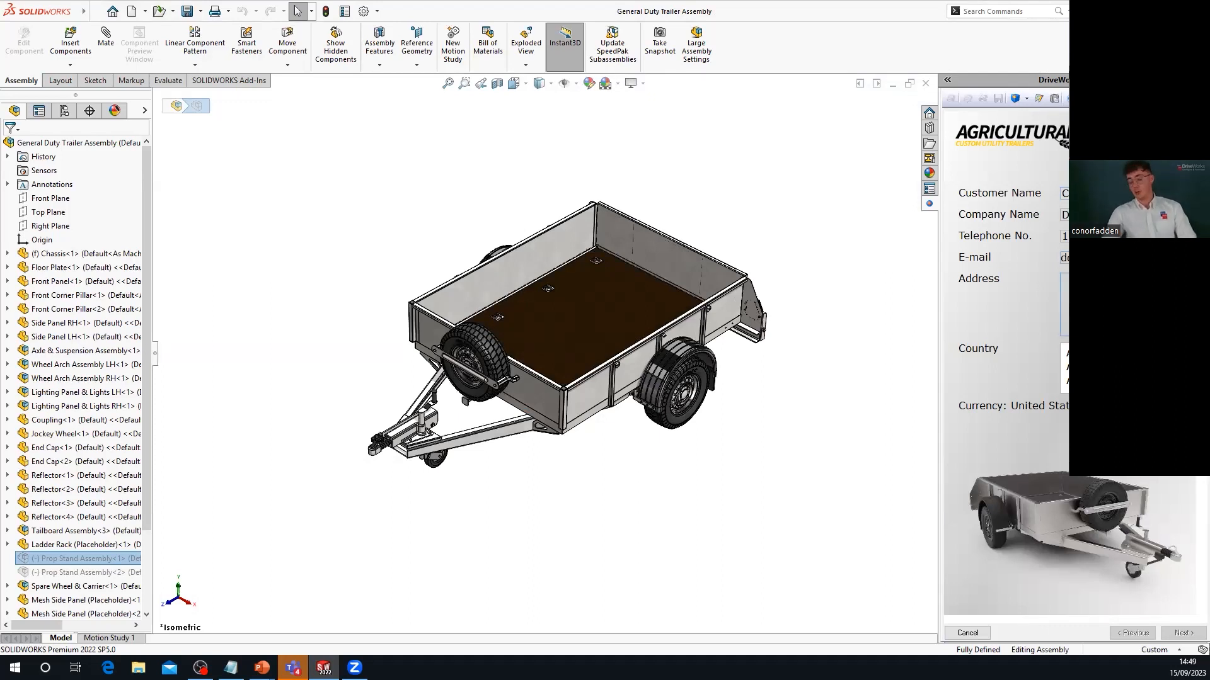
pyautogui.write('H')
pyautogui.press('BackSpace')
pyautogui.write('D')
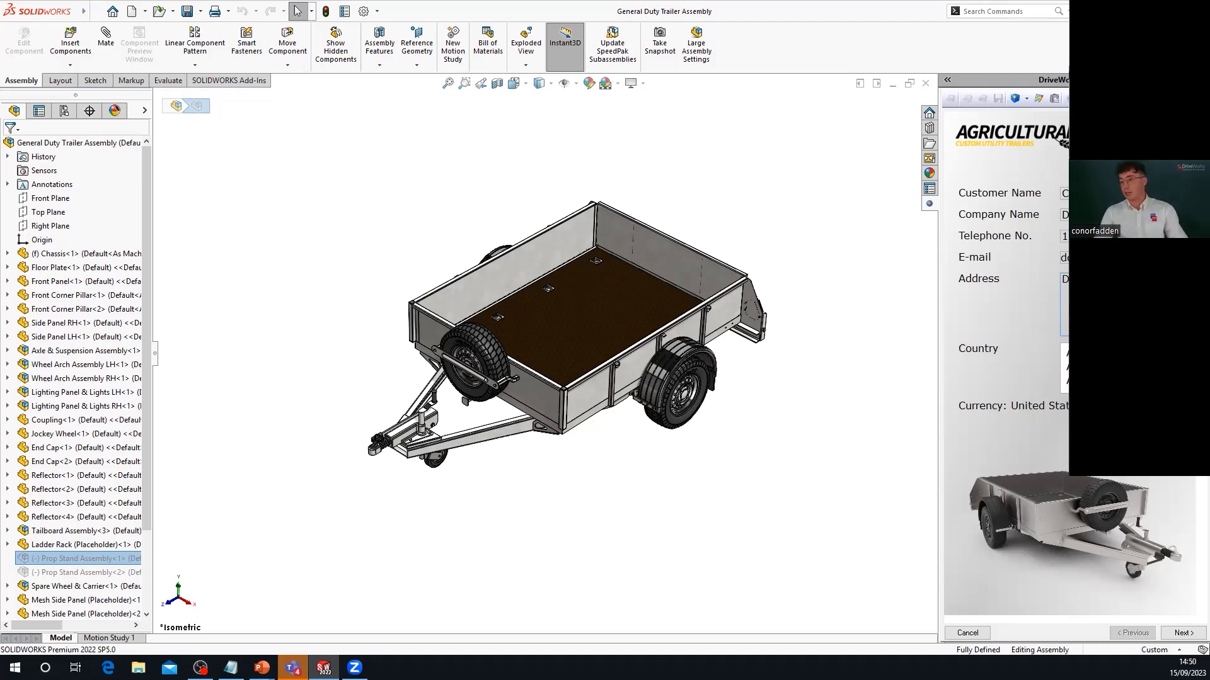
pyautogui.scroll(-20, 1064, 369)
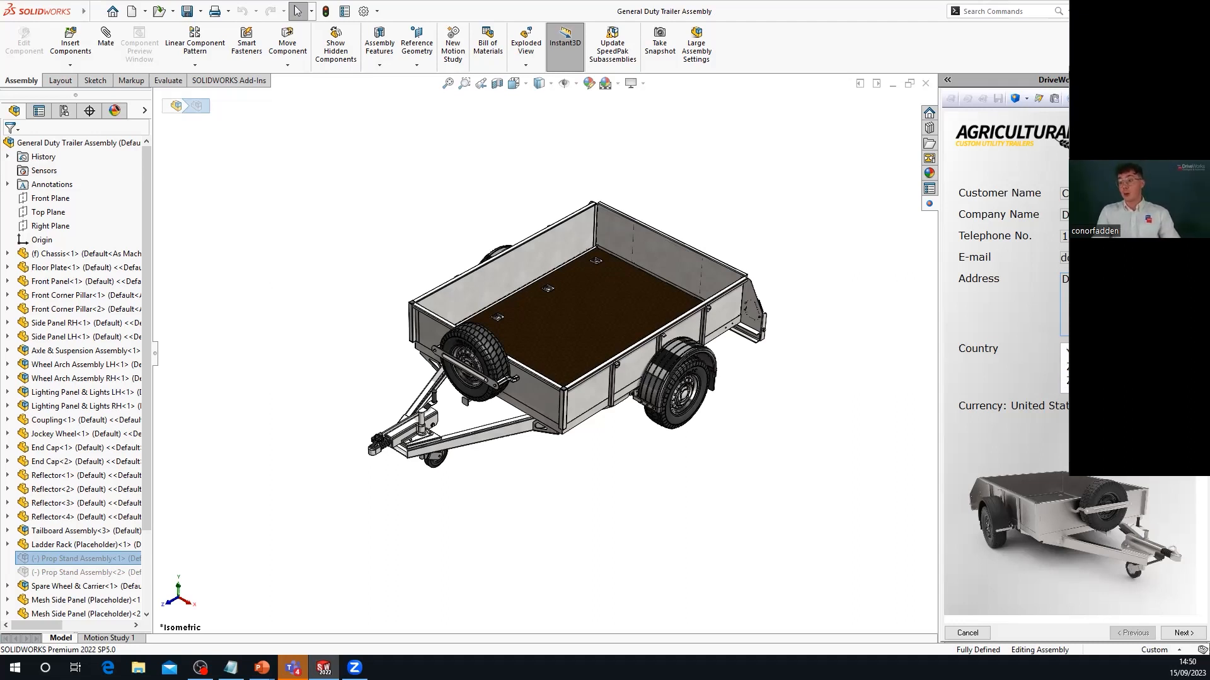
pyautogui.scroll(1, 1064, 368)
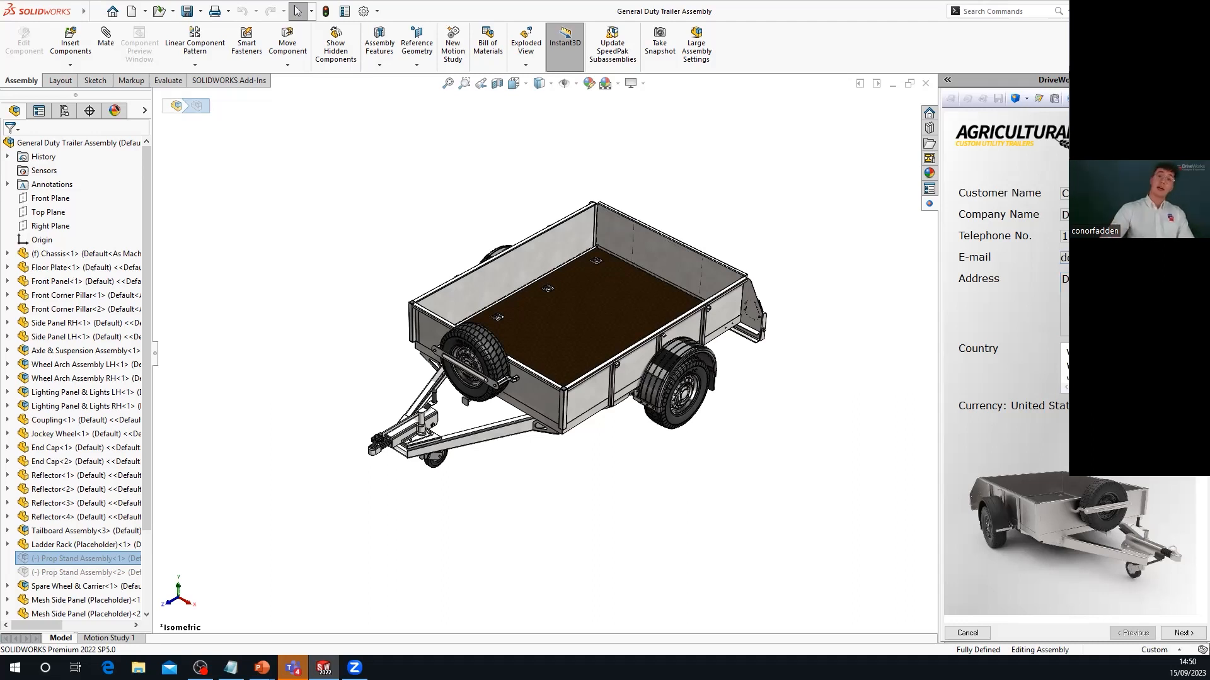
pyautogui.press('BackSpace')
pyautogui.press('BackSpace')
pyautogui.press('BackSpace')
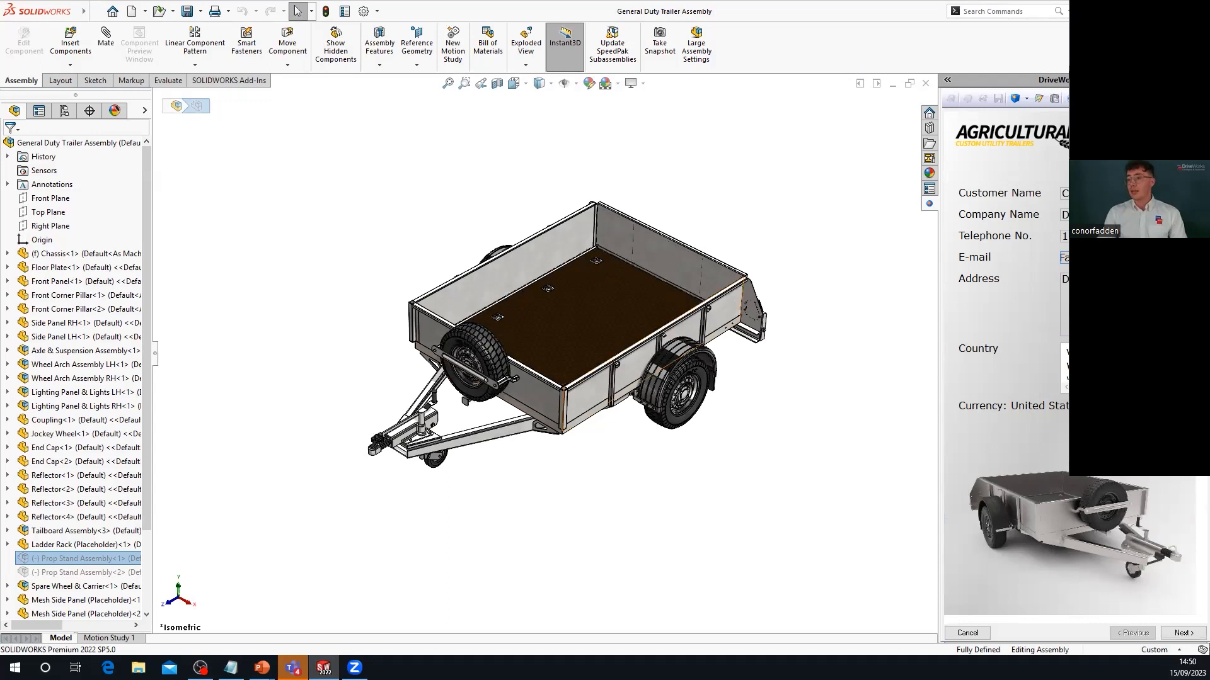
pyautogui.click(1088, 353)
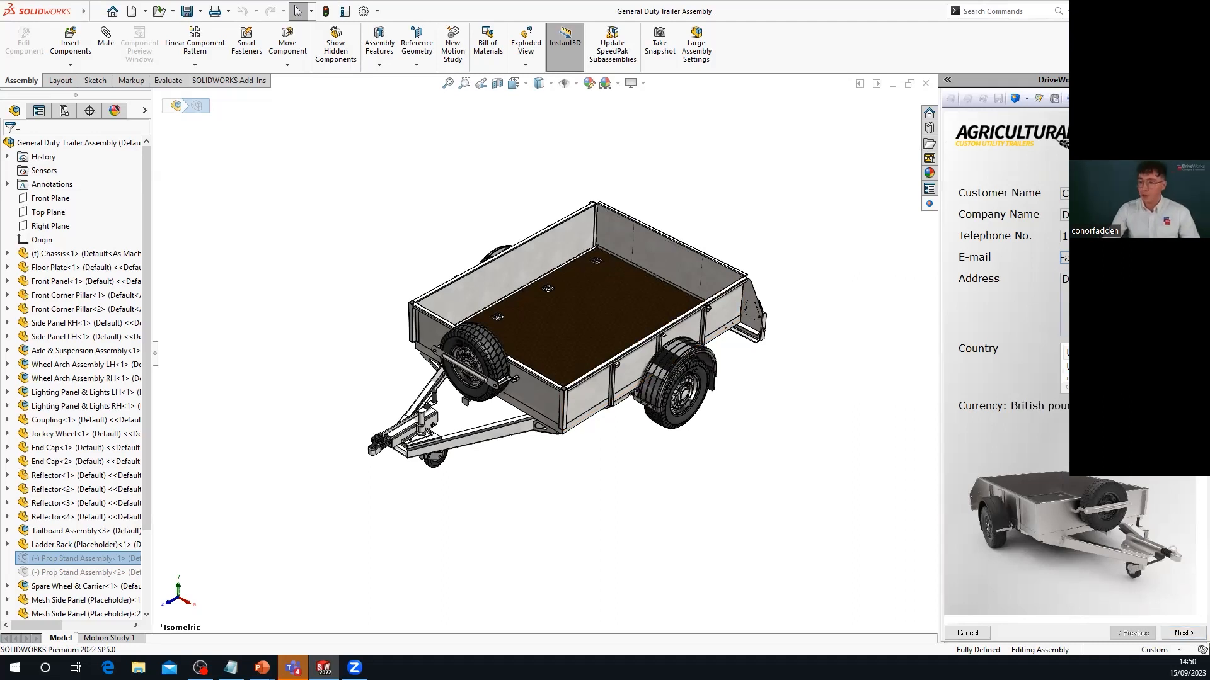
# Step: Set the trailer length to 3700 mm in the specifications and continue to the accessories
pyautogui.click(1185, 632)
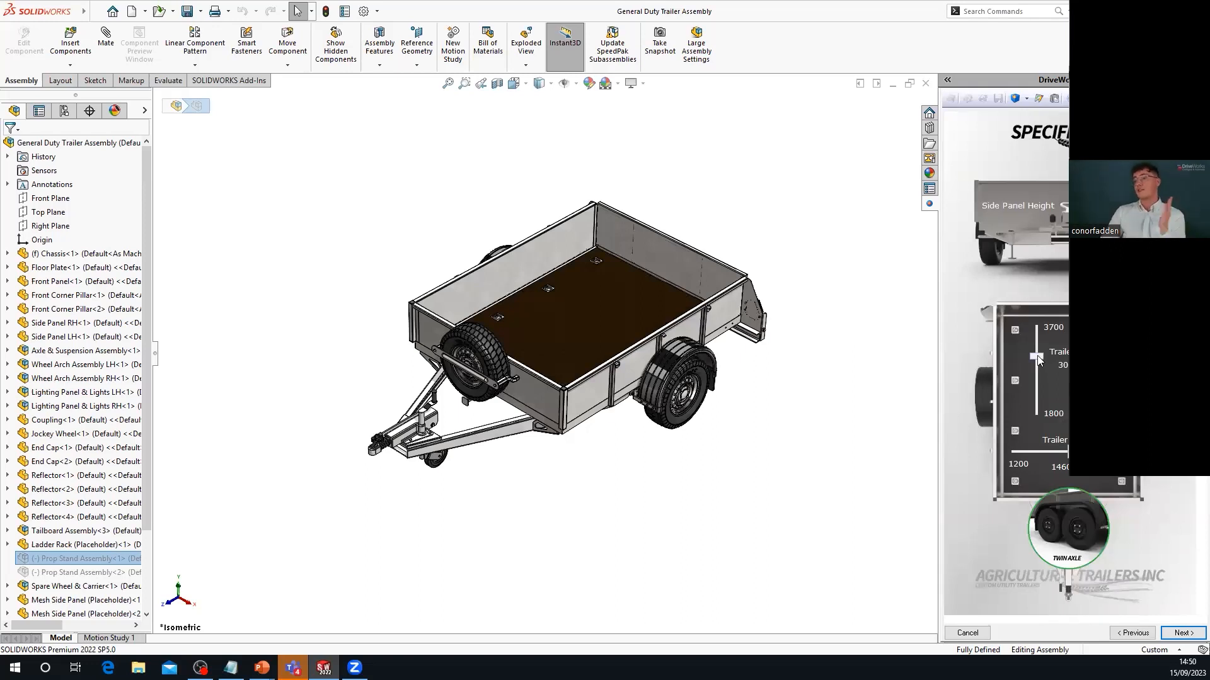
pyautogui.moveTo(1039, 359); pyautogui.dragTo(1046, 300)
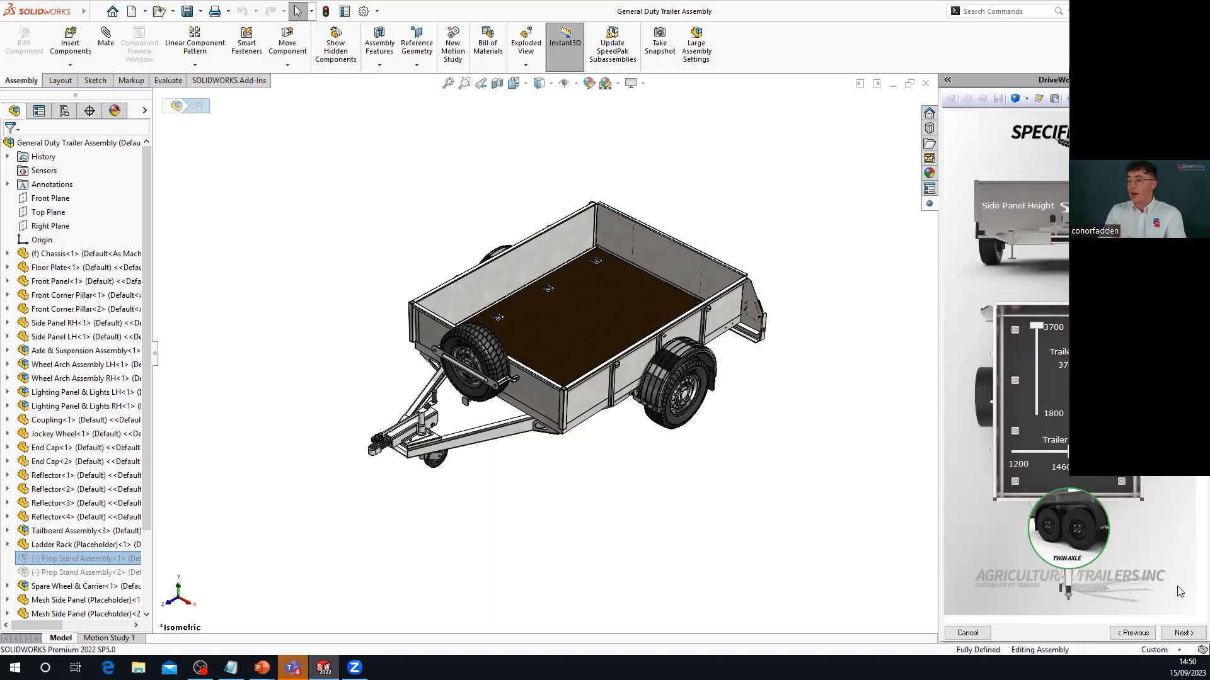
pyautogui.click(1181, 632)
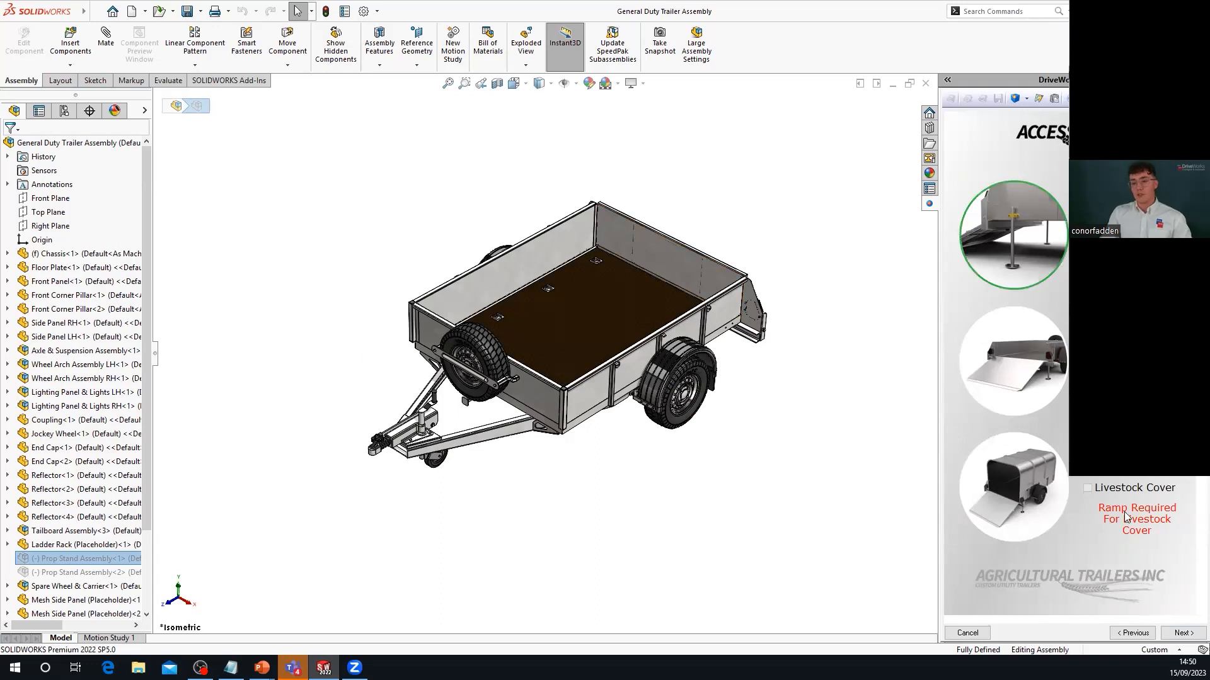
# Step: Add branded mudflaps to the accessories, leave out mesh sides, ladder rack and spare wheel, and continue to the summary
pyautogui.click(1188, 634)
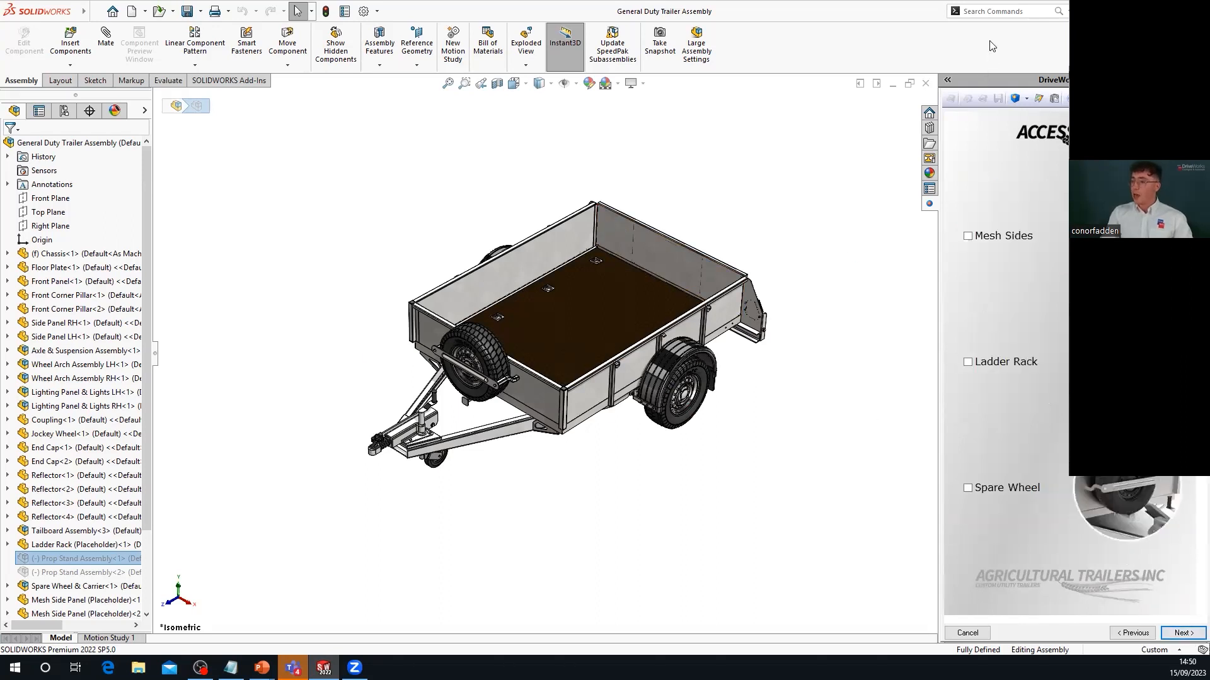
pyautogui.click(1181, 634)
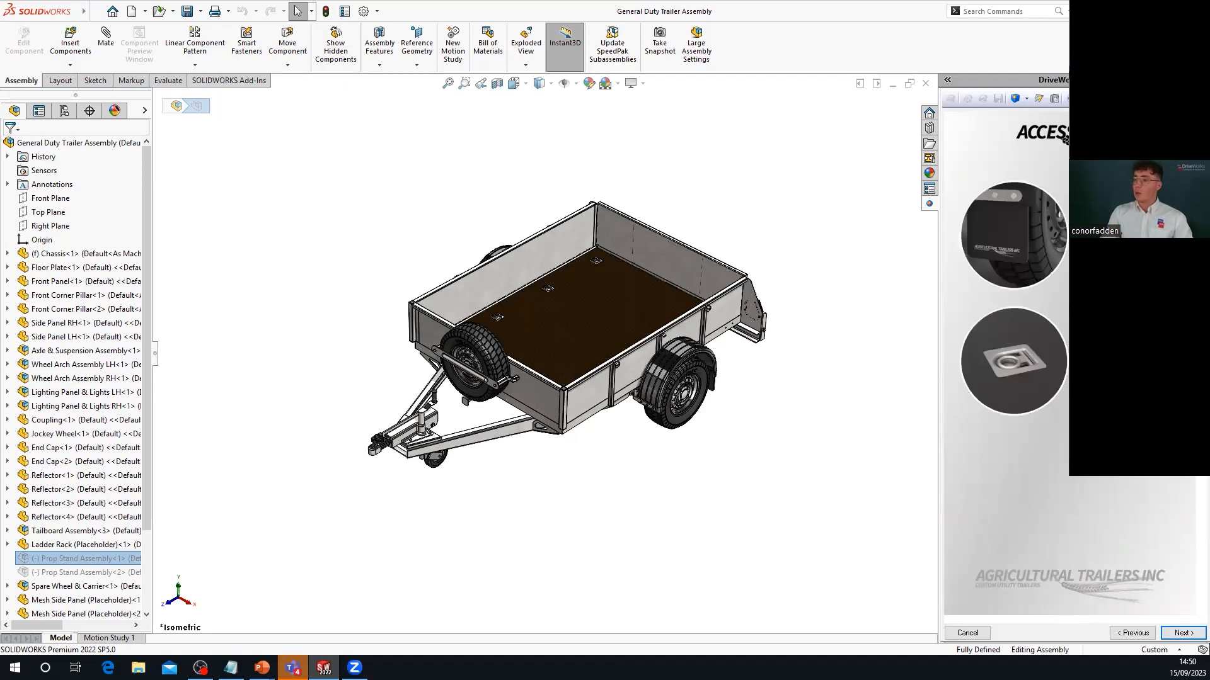
pyautogui.click(1058, 214)
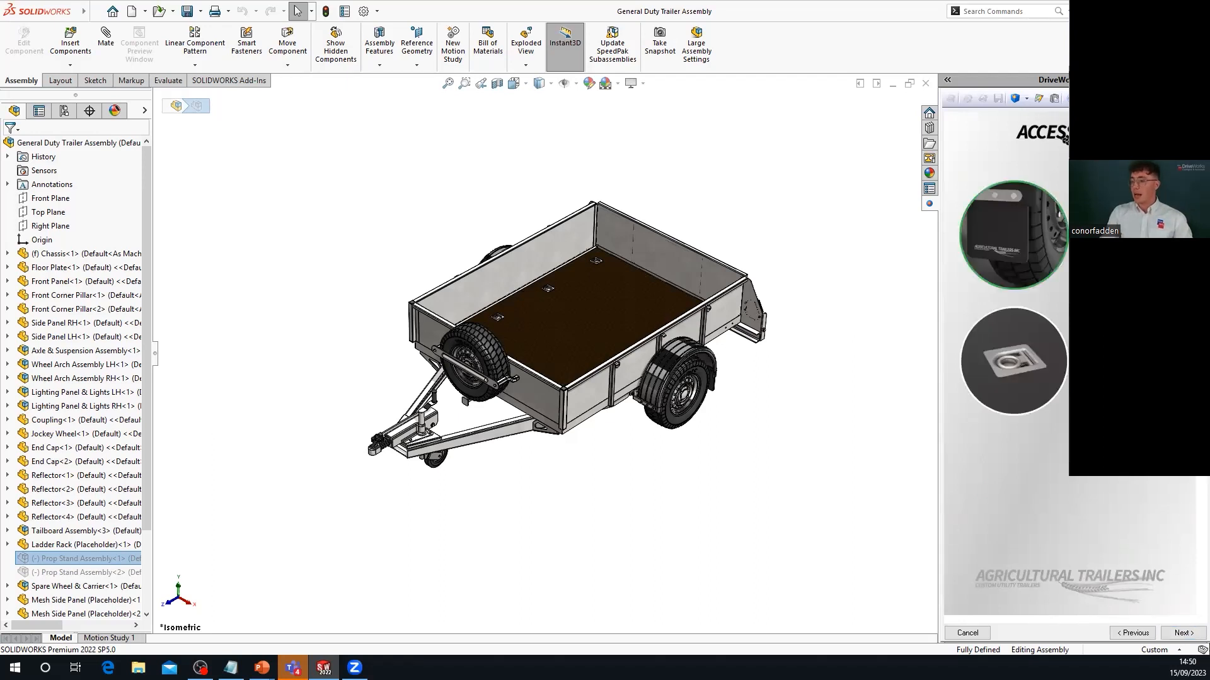
pyautogui.click(1191, 634)
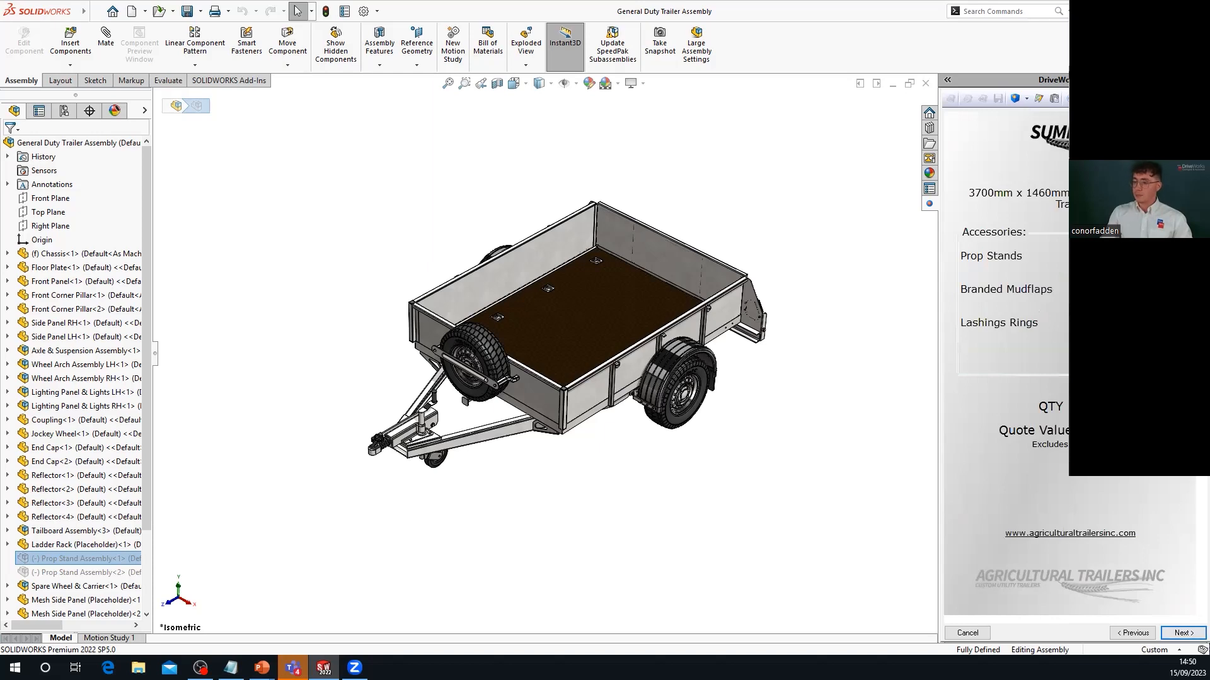
# Step: Finish the specification, saving models with final file names, generating drawings and documents, exporting form data and opening the results folder
pyautogui.click(1182, 632)
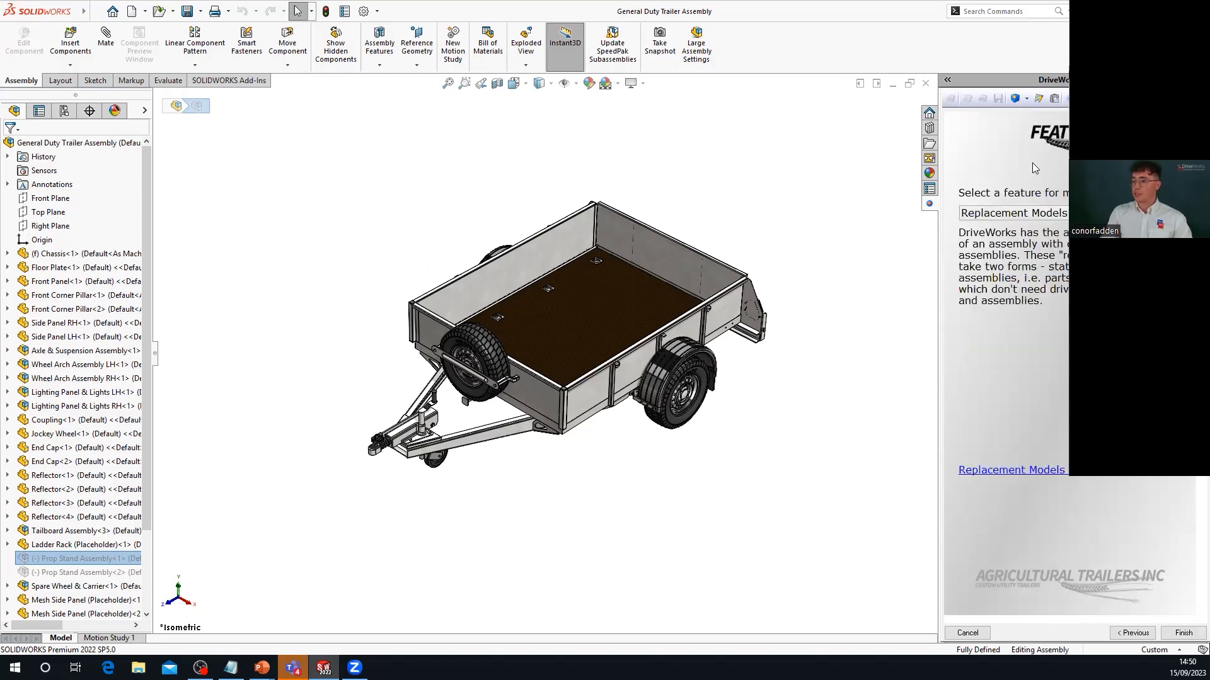
pyautogui.click(1185, 633)
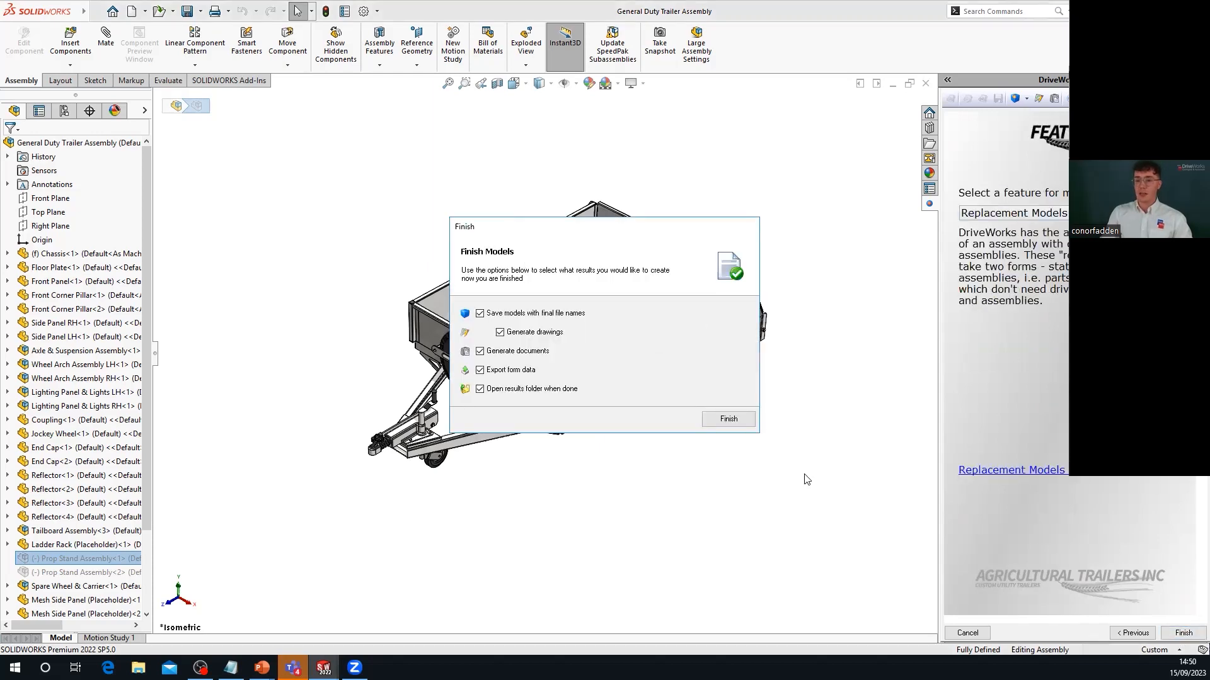
pyautogui.click(728, 419)
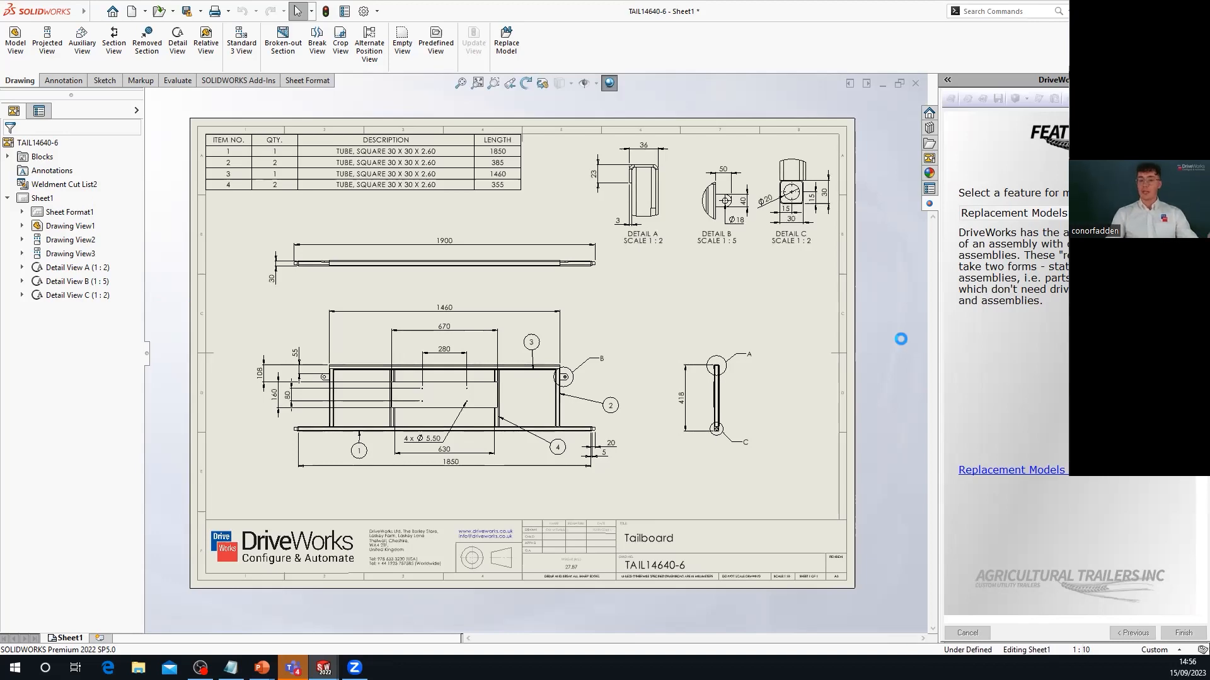
# Step: Examine the generated Trailer 0006 assembly, including its twin axle, wheel arches and prop stand, then close it
pyautogui.scroll(-1, 901, 338)
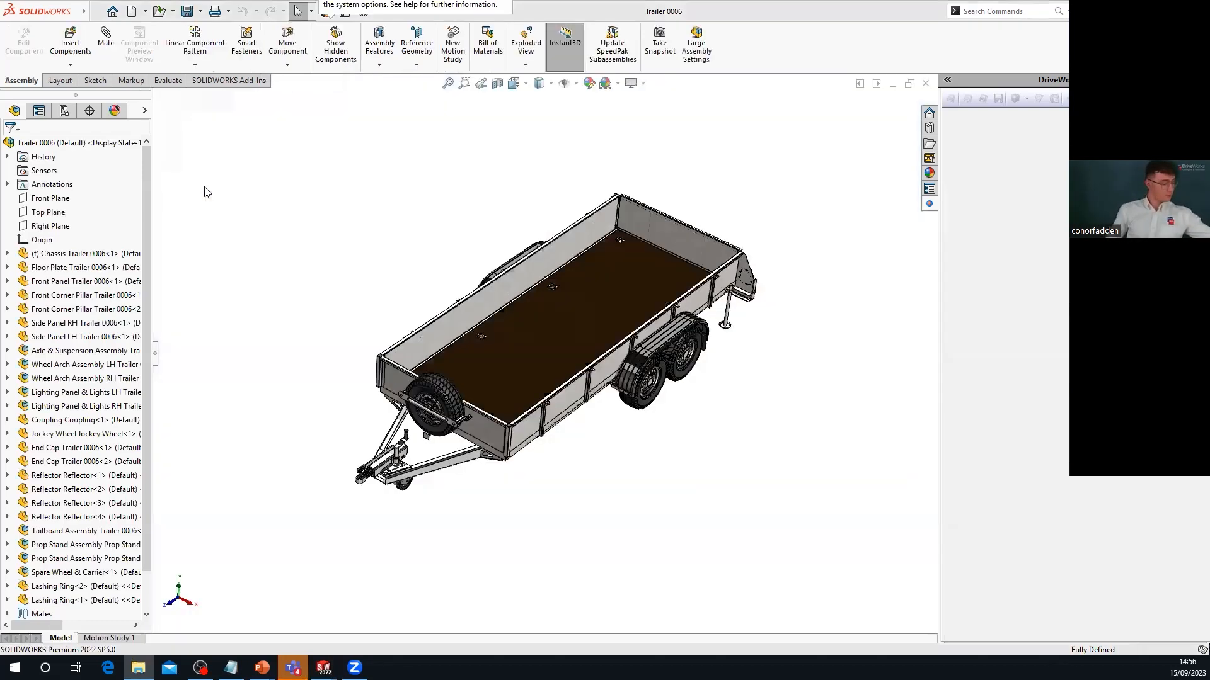
pyautogui.moveTo(584, 489); pyautogui.dragTo(589, 378, button='middle')
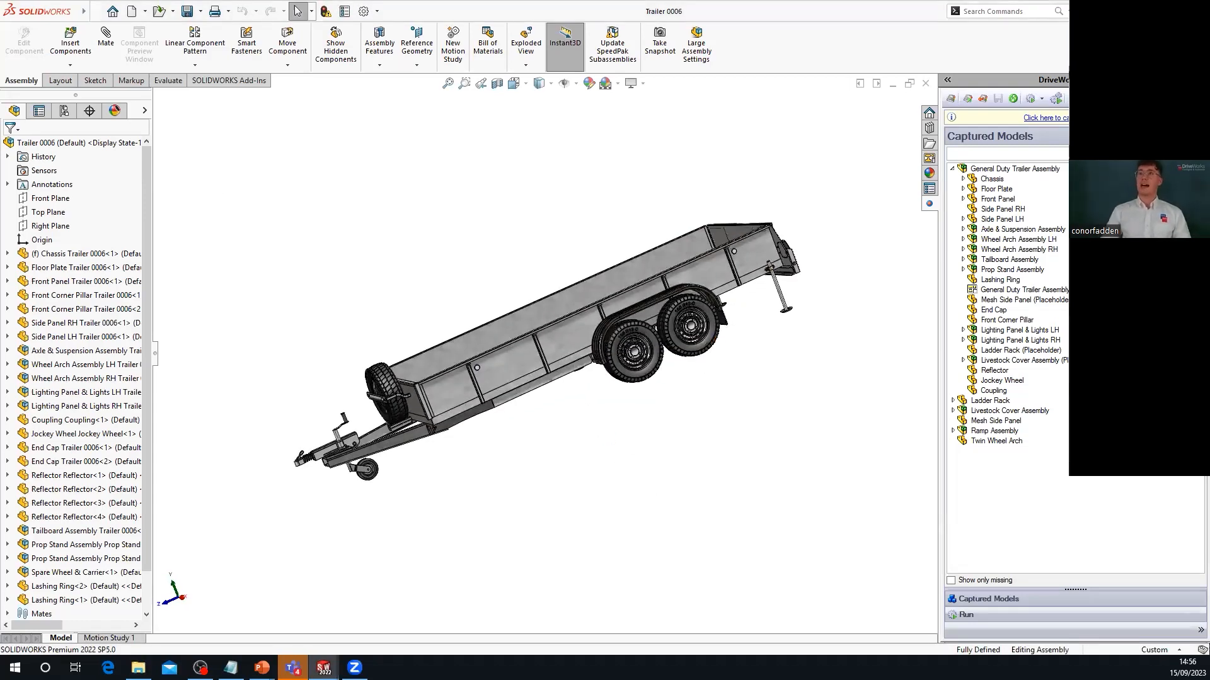
pyautogui.moveTo(410, 324); pyautogui.dragTo(671, 488, button='middle')
pyautogui.hotkey('ctrl', '7')
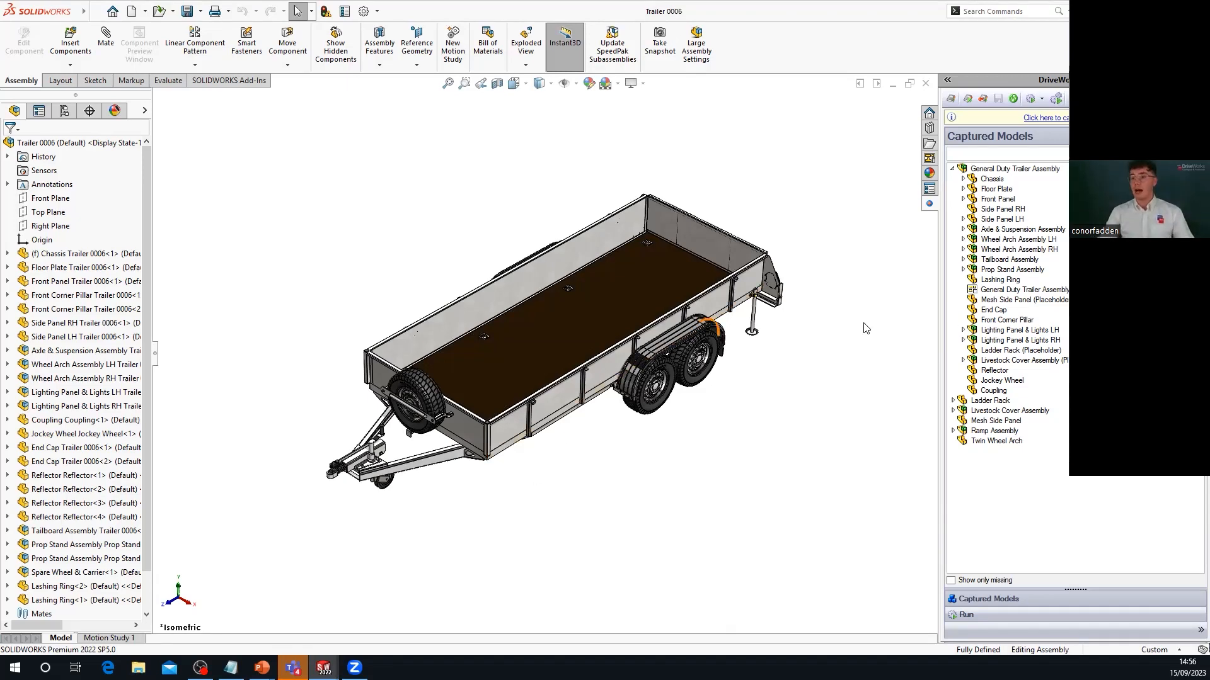
pyautogui.scroll(2, 693, 327)
pyautogui.scroll(-10, 699, 325)
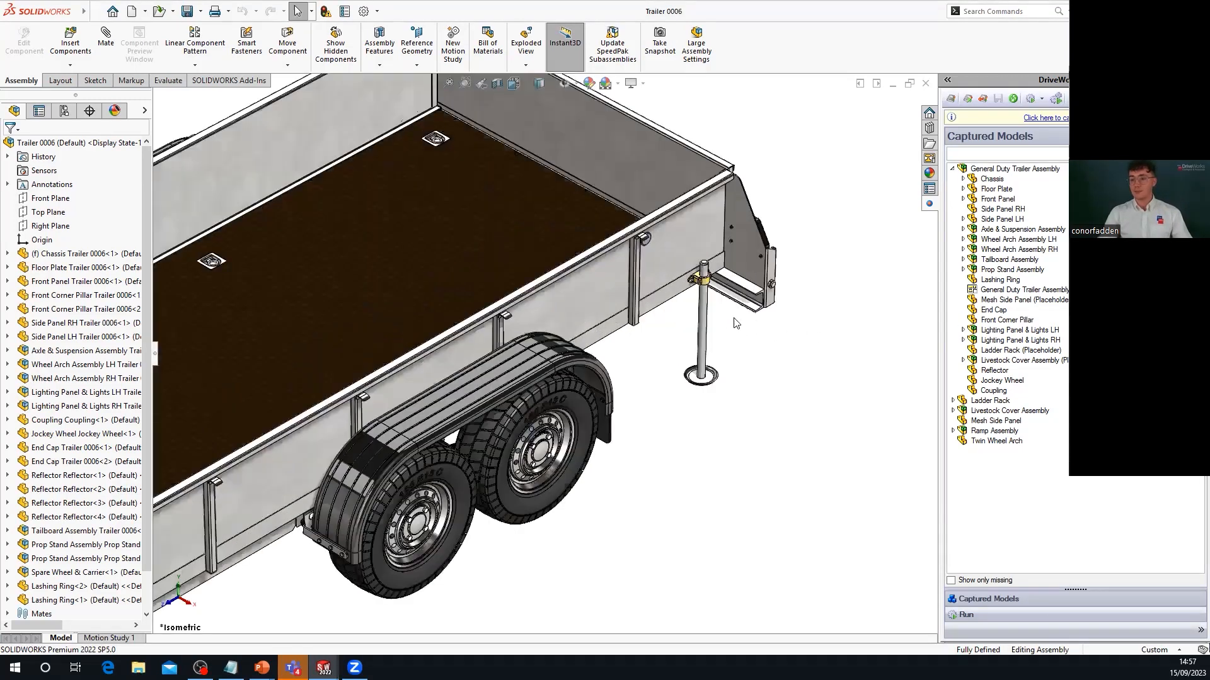
pyautogui.scroll(10, 317, 405)
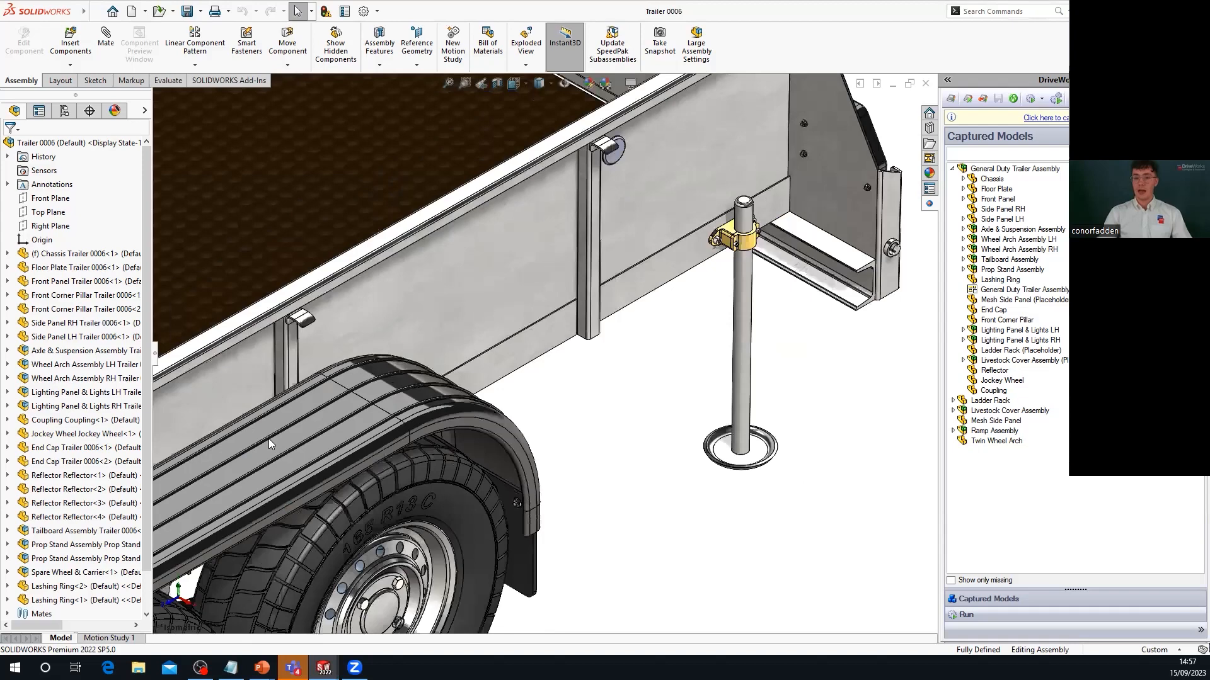
pyautogui.scroll(-4, 301, 422)
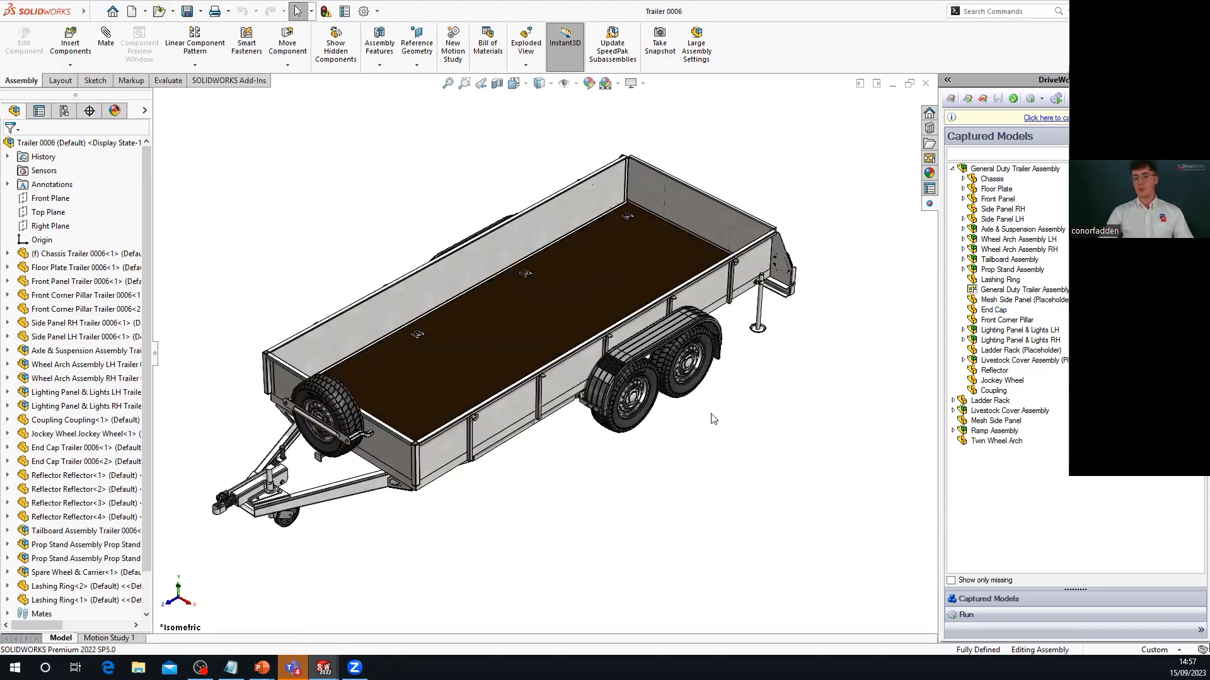
pyautogui.click(926, 83)
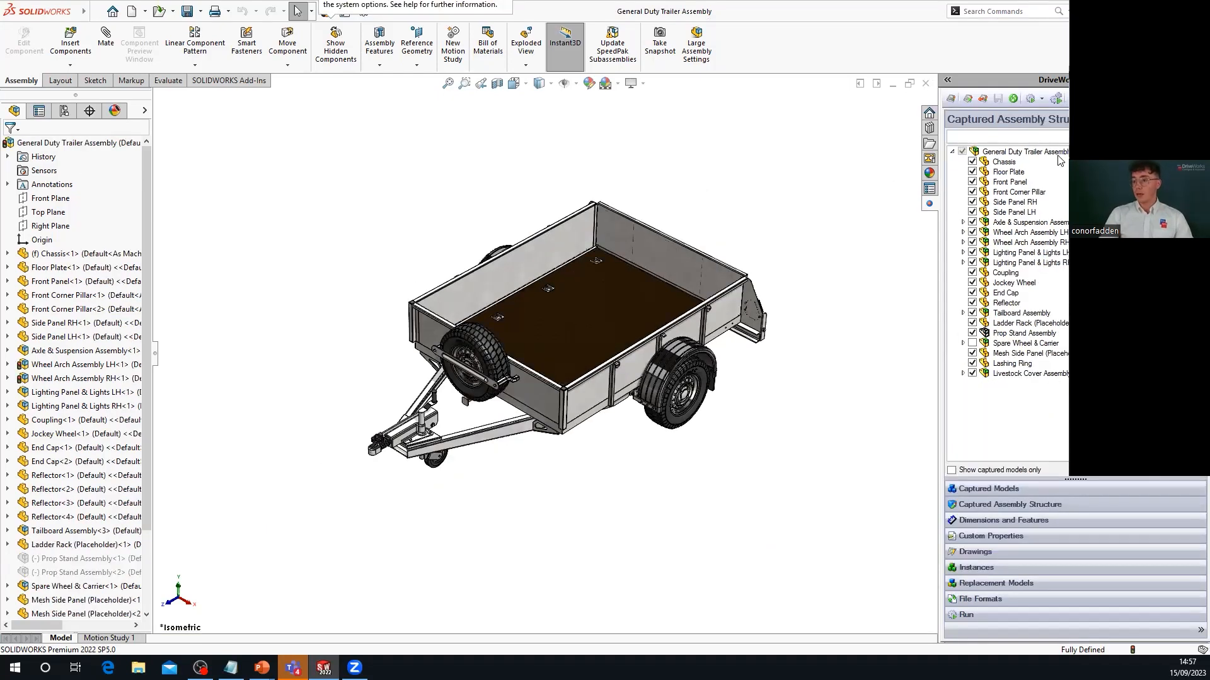
# Step: Capture the Spare Wheel & Carrier sub-assembly with its wheel, carrier and hex screw in the General Duty Trailer Assembly, and save
pyautogui.click(1034, 490)
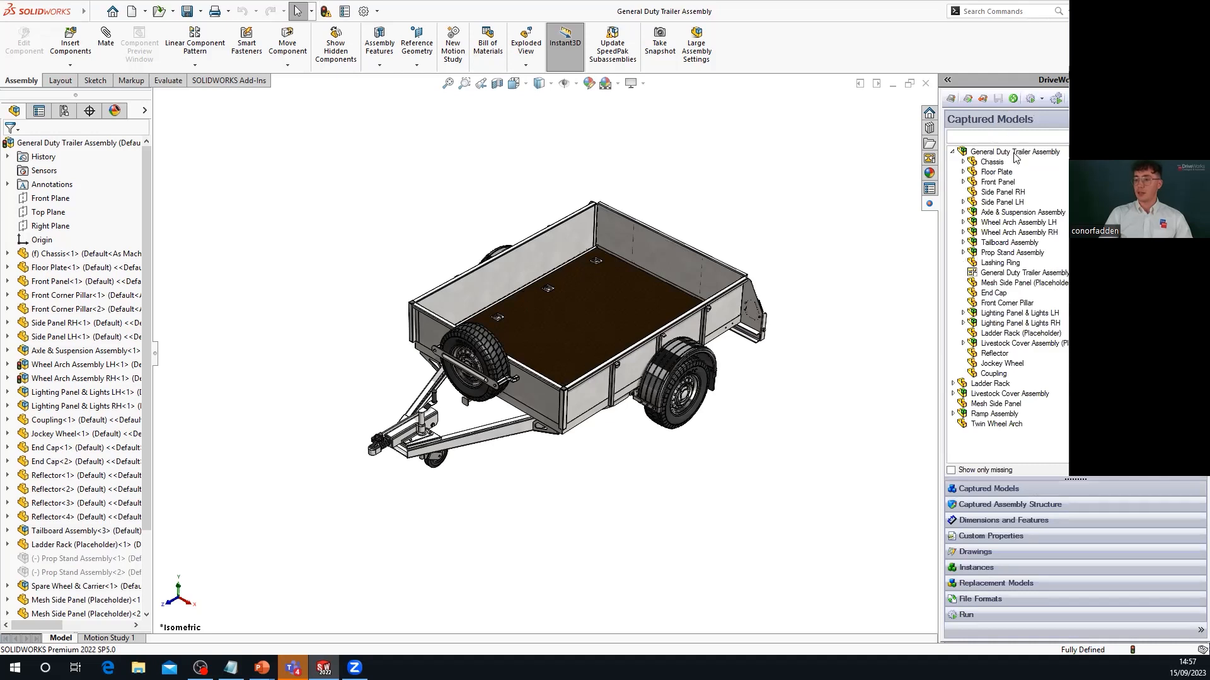
pyautogui.click(1014, 154)
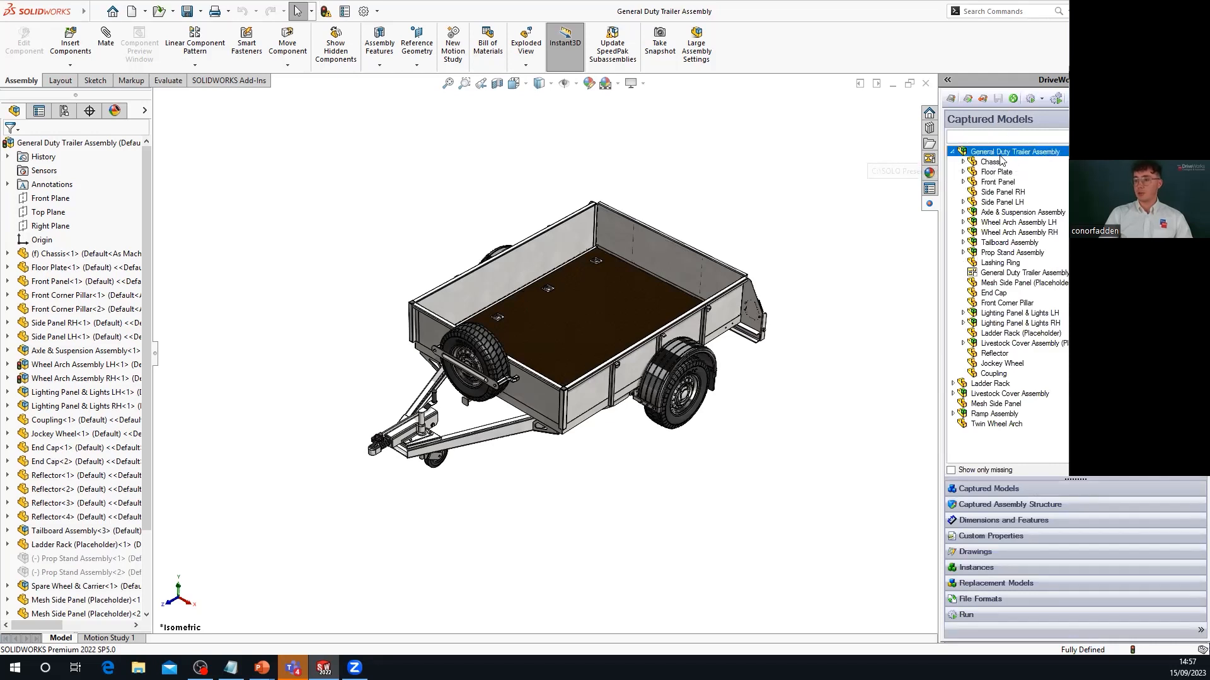
pyautogui.click(1002, 506)
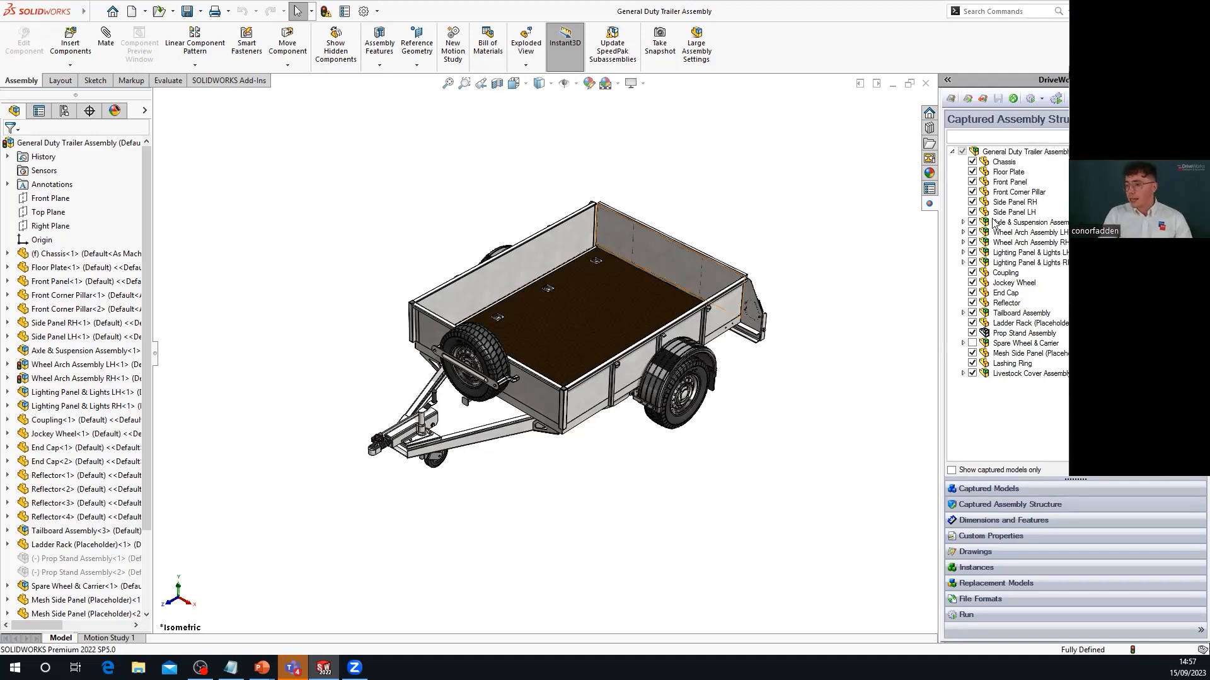
pyautogui.click(1026, 344)
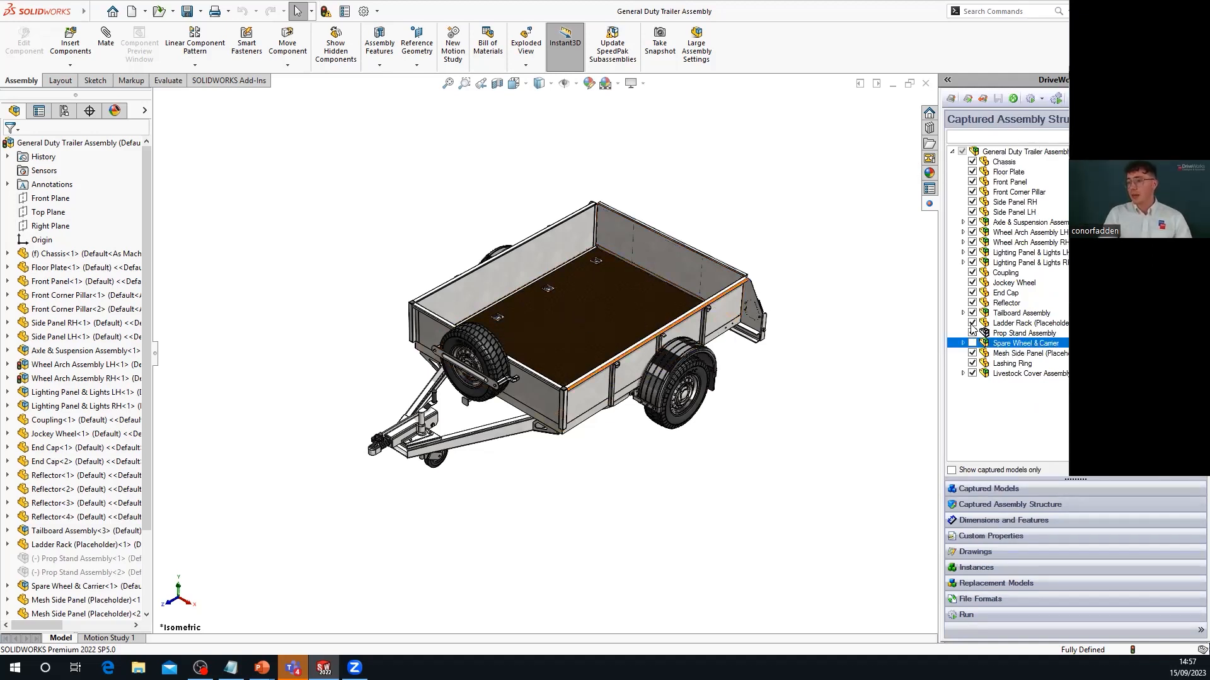
pyautogui.click(964, 343)
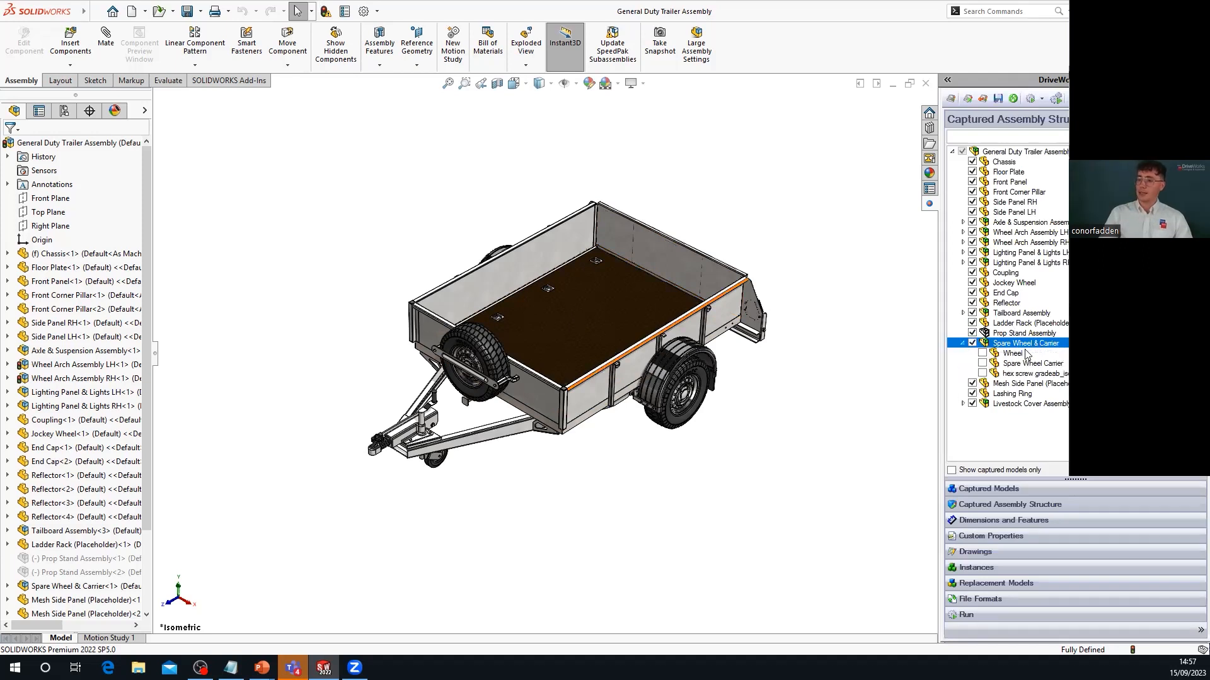
pyautogui.click(982, 363)
pyautogui.click(983, 373)
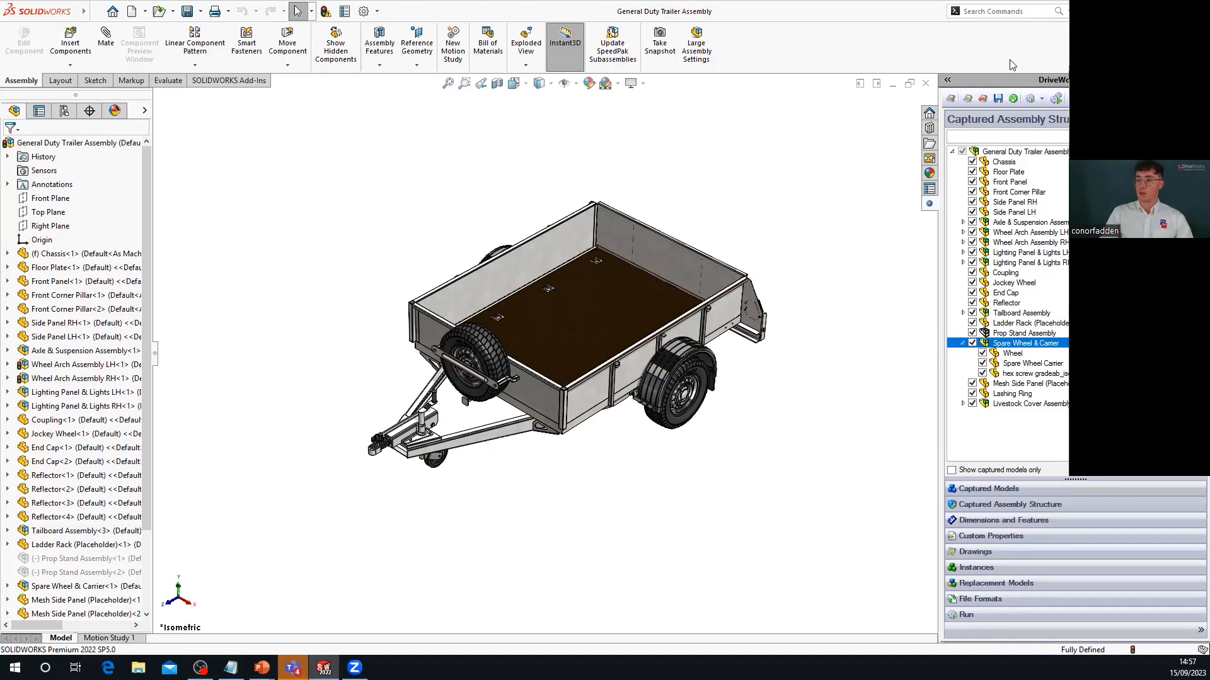
pyautogui.click(1000, 102)
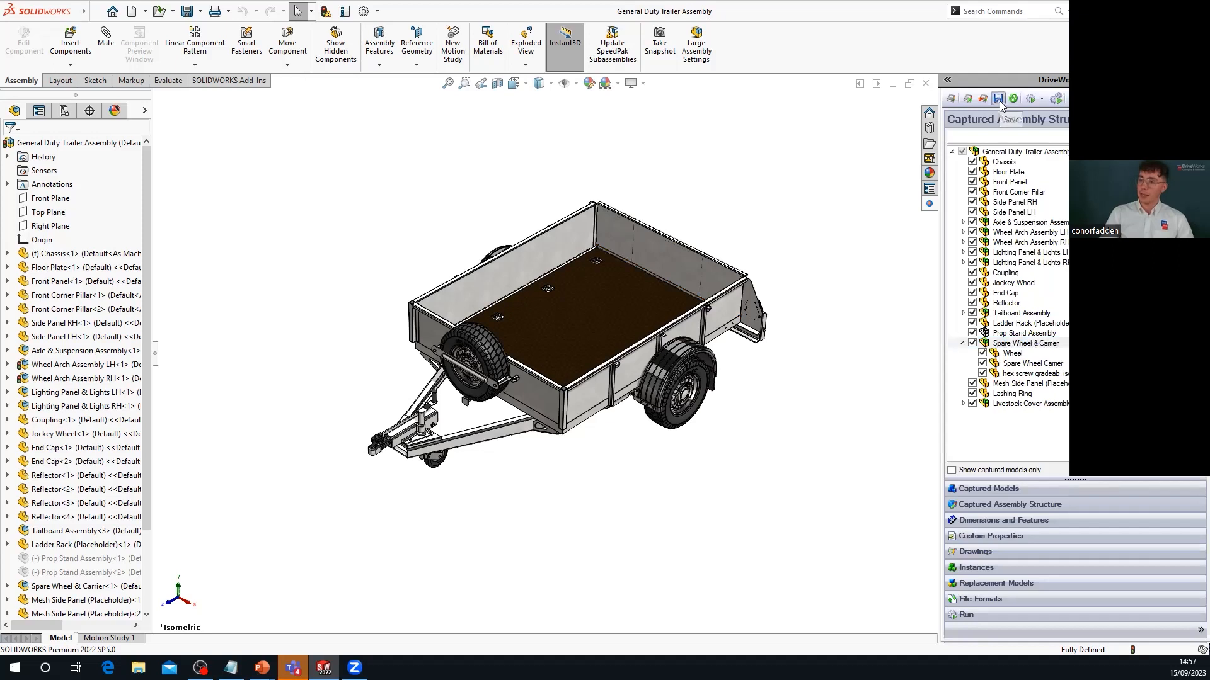
pyautogui.click(963, 343)
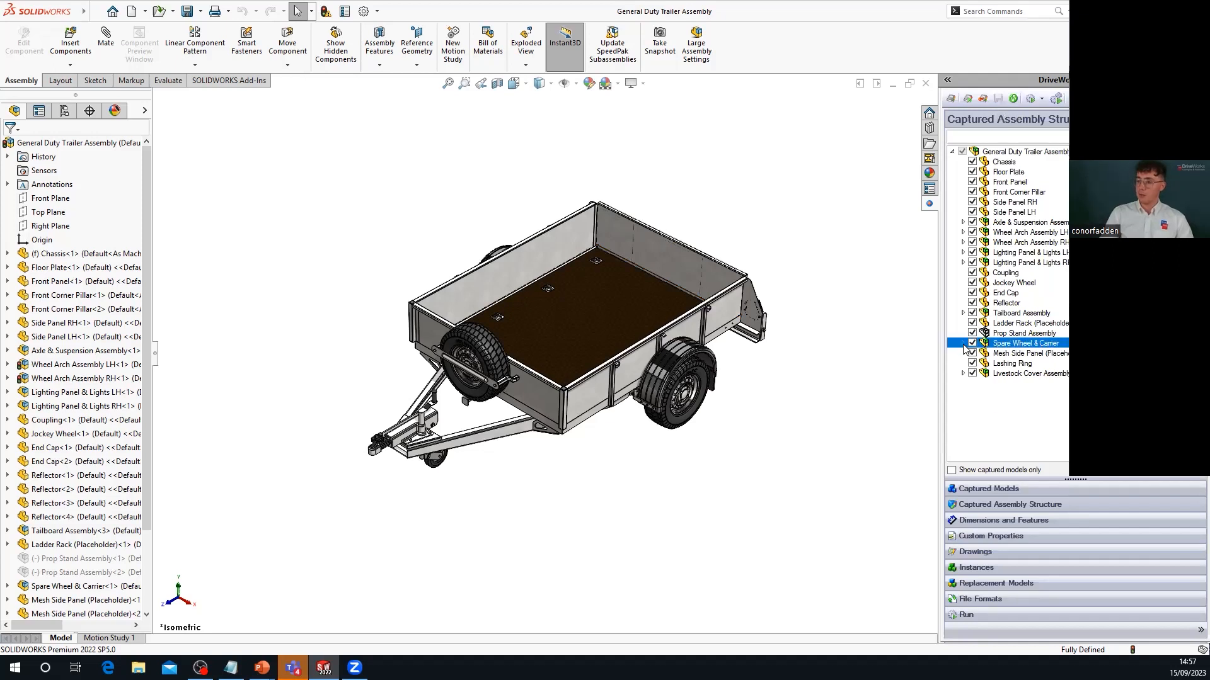
# Step: Switch to the DriveWorks Solo project and examine the Spare Wheel check box and its control name on the Accessories form
pyautogui.click(968, 103)
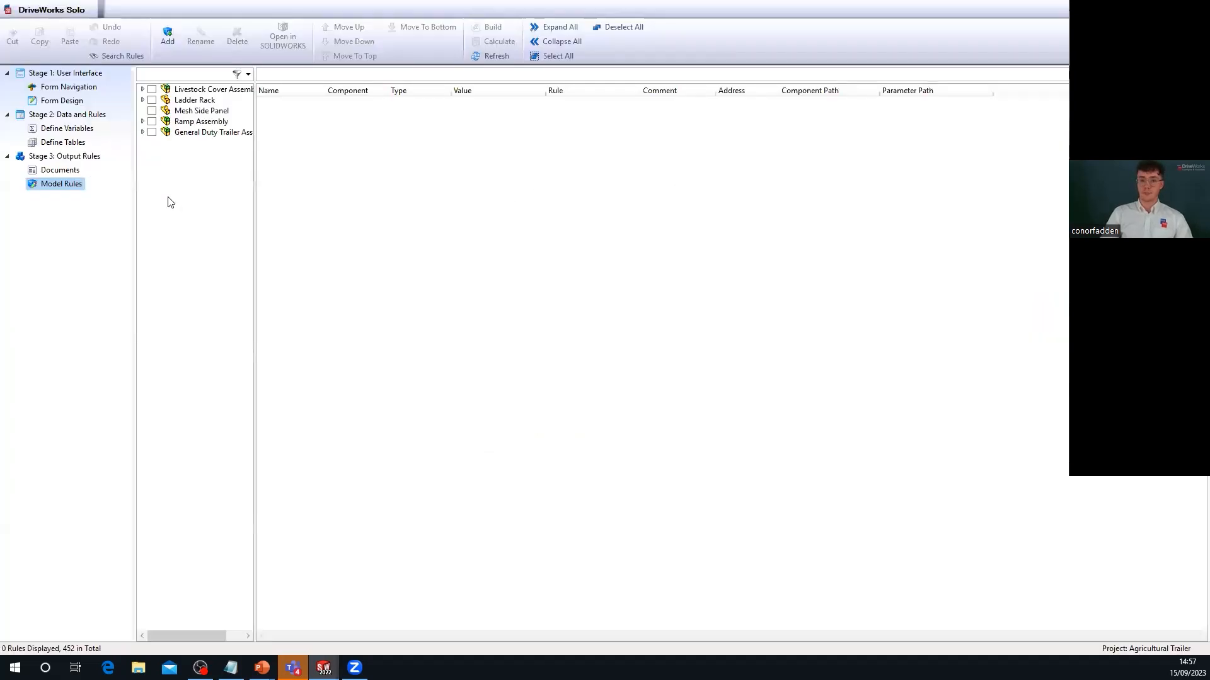
pyautogui.click(63, 102)
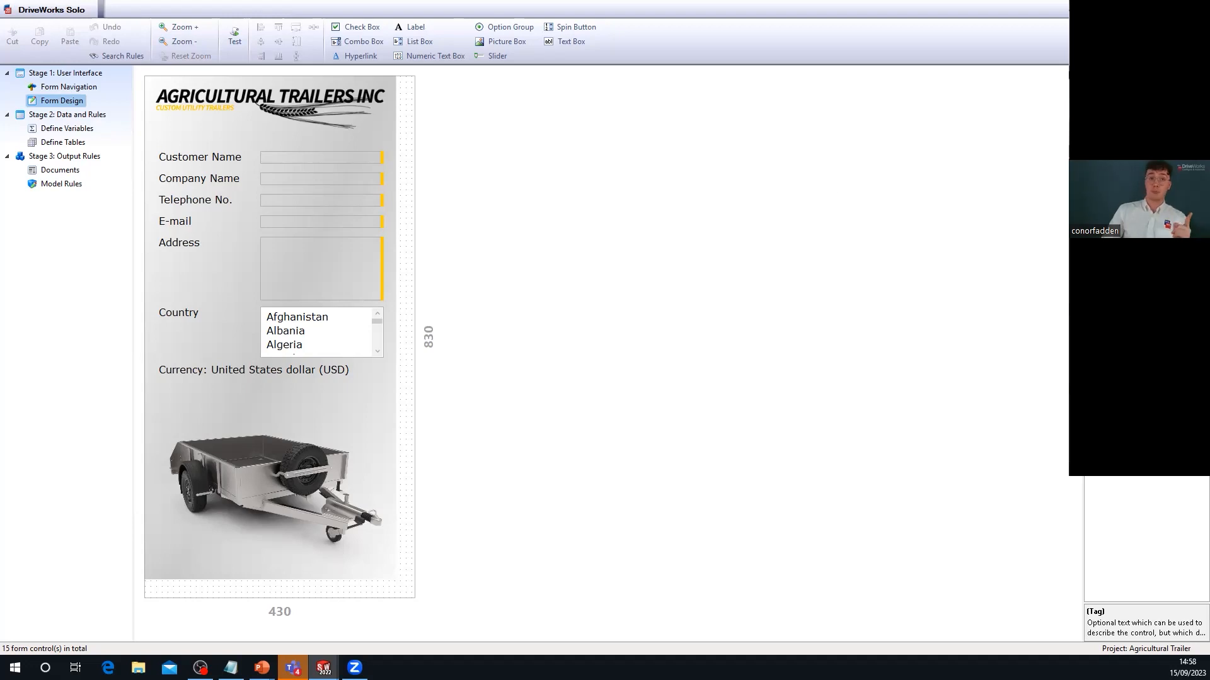
pyautogui.click(1122, 120)
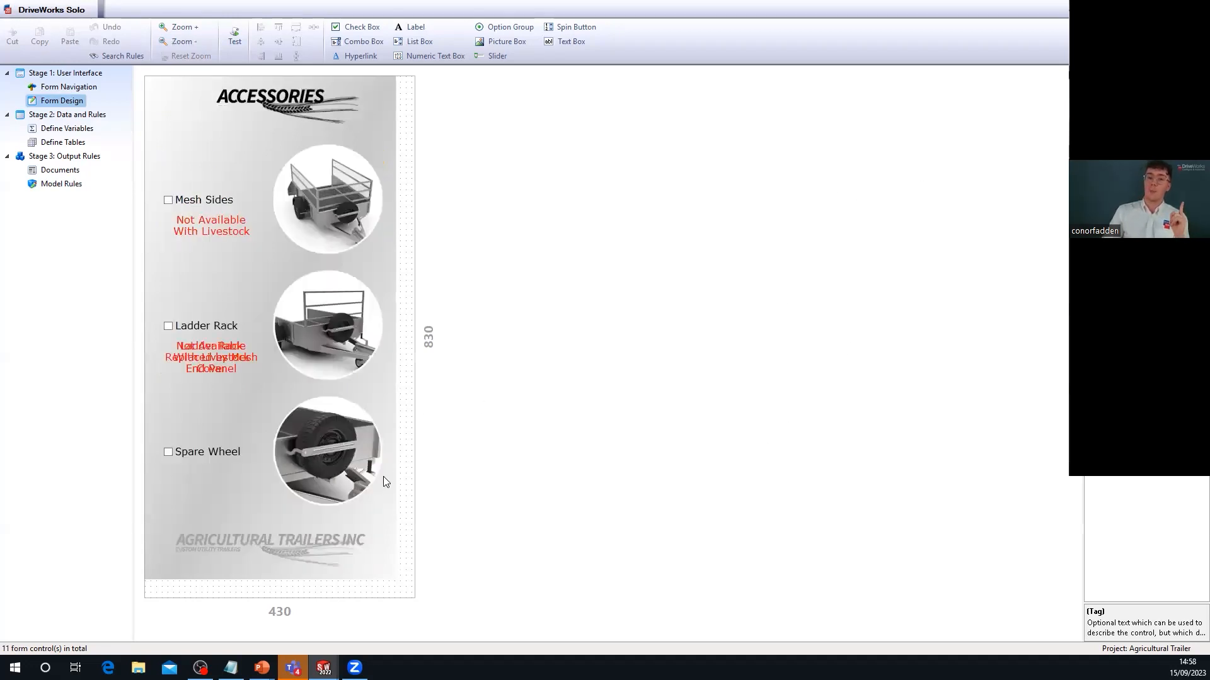
pyautogui.click(327, 456)
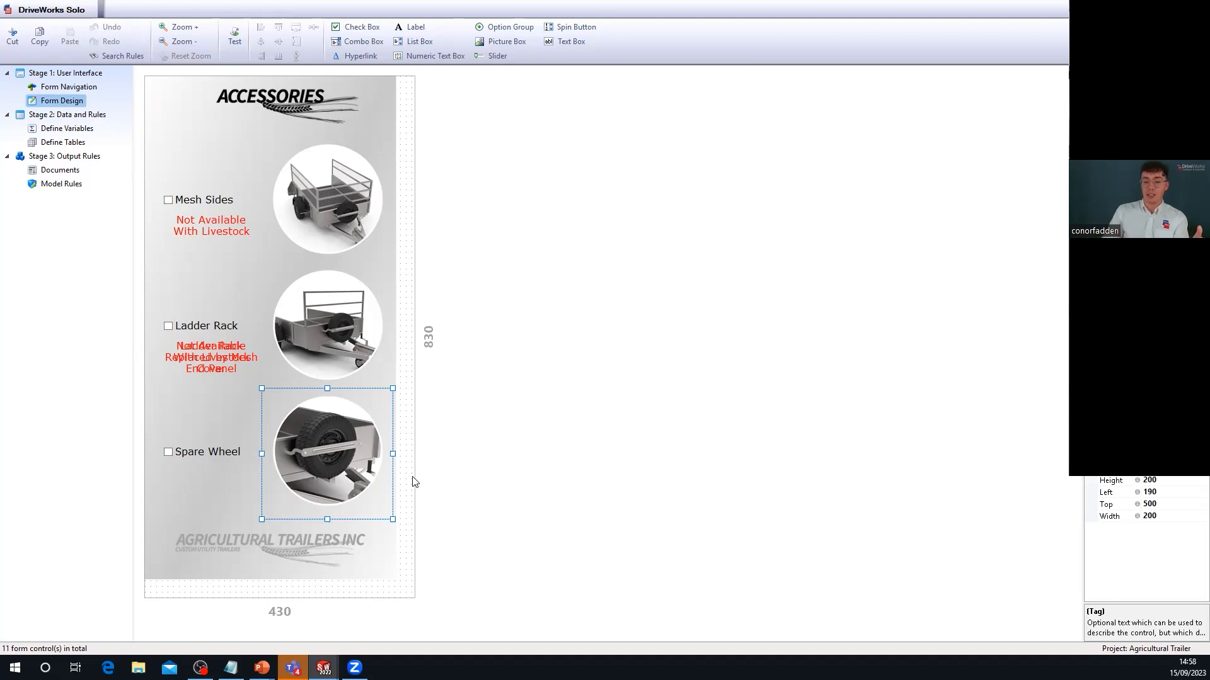
pyautogui.click(473, 458)
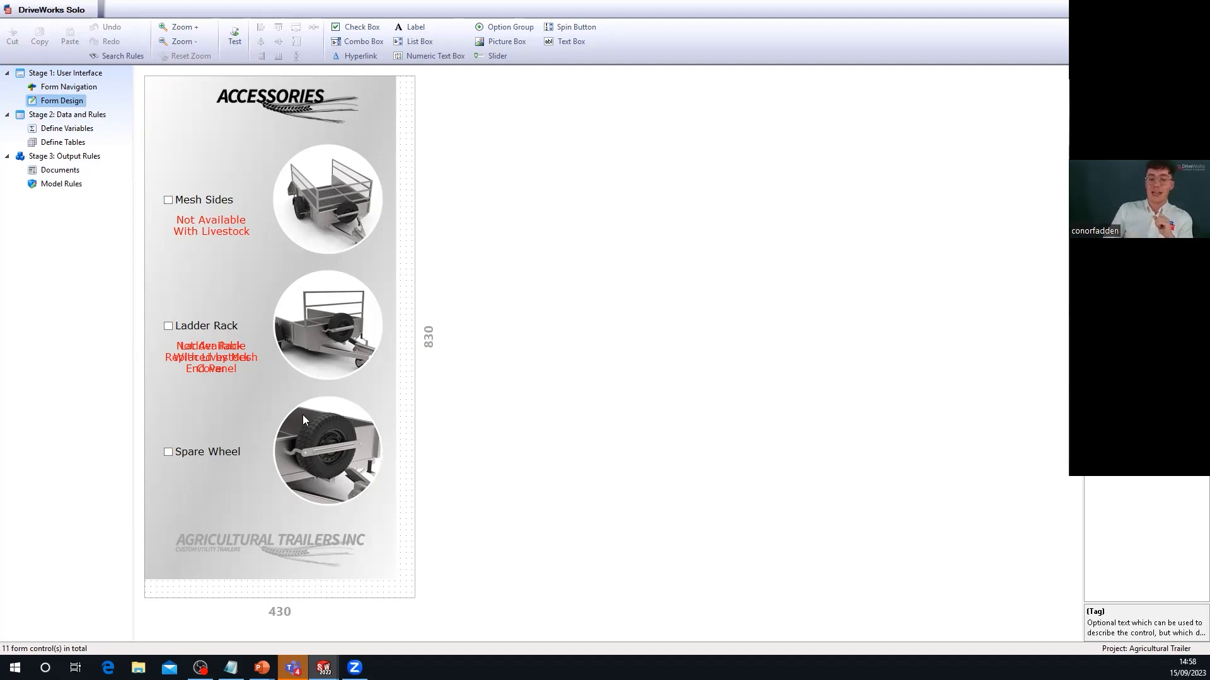
pyautogui.click(218, 454)
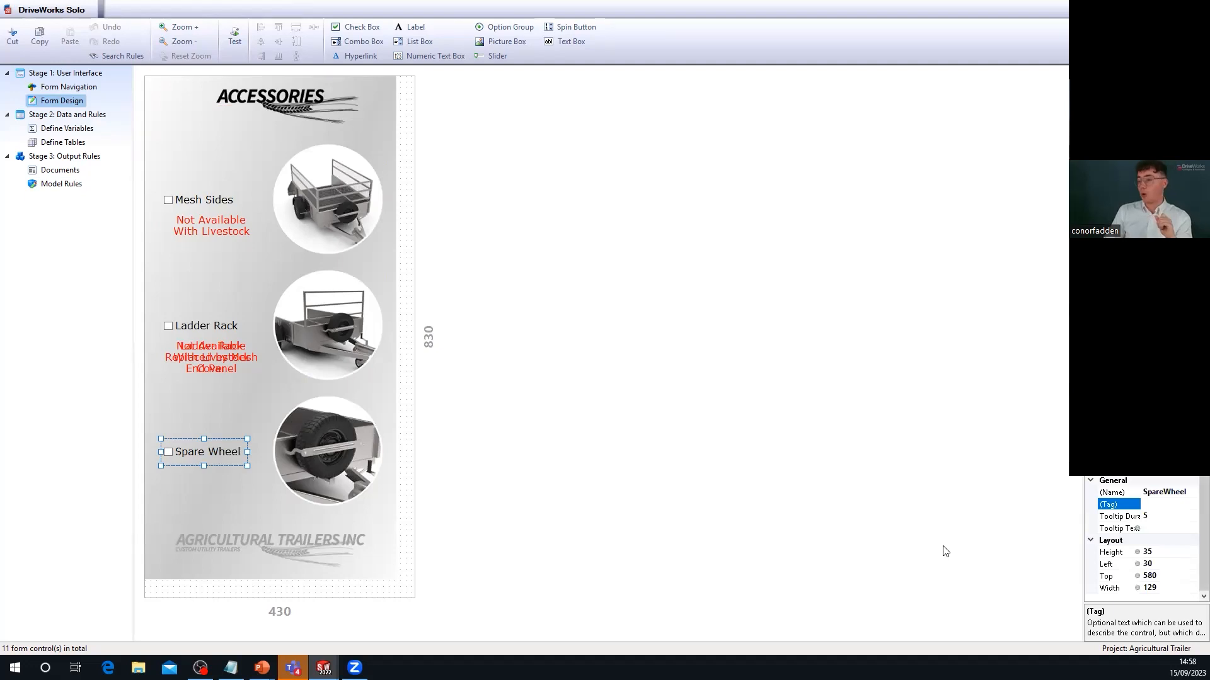
pyautogui.click(1176, 493)
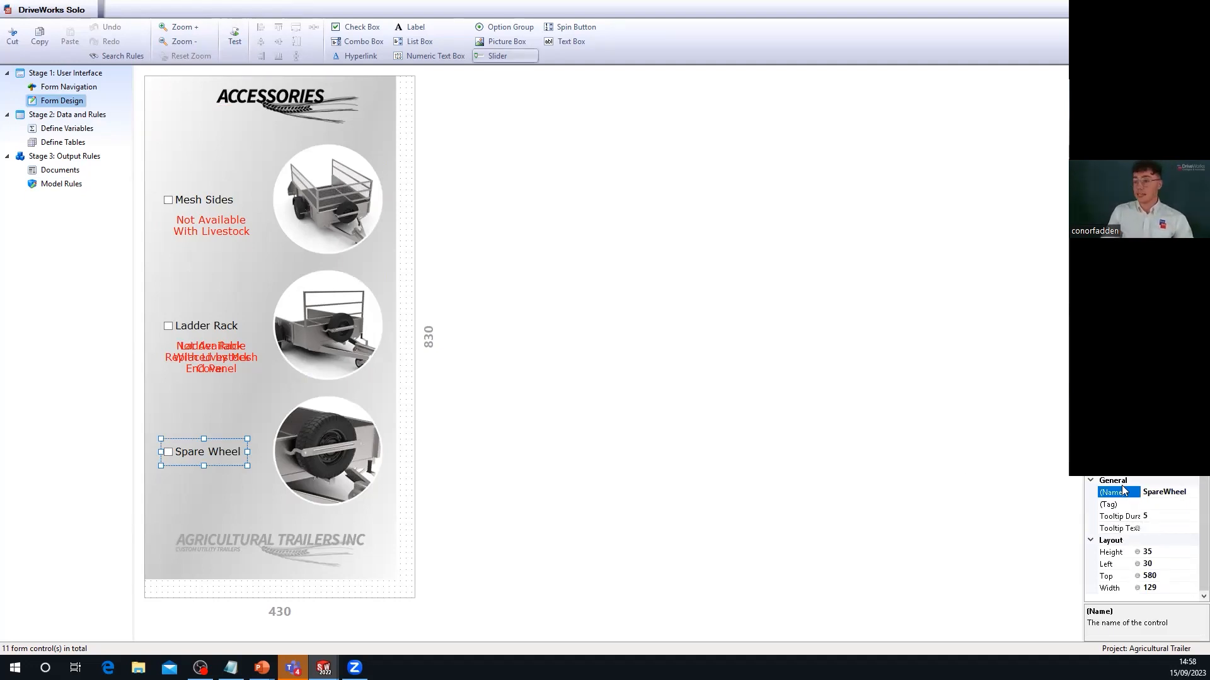
# Step: Filter the model rules by "sp" and display the rules of Spare Wheel & Carrier in the General Duty Trailer Assembly
pyautogui.click(46, 188)
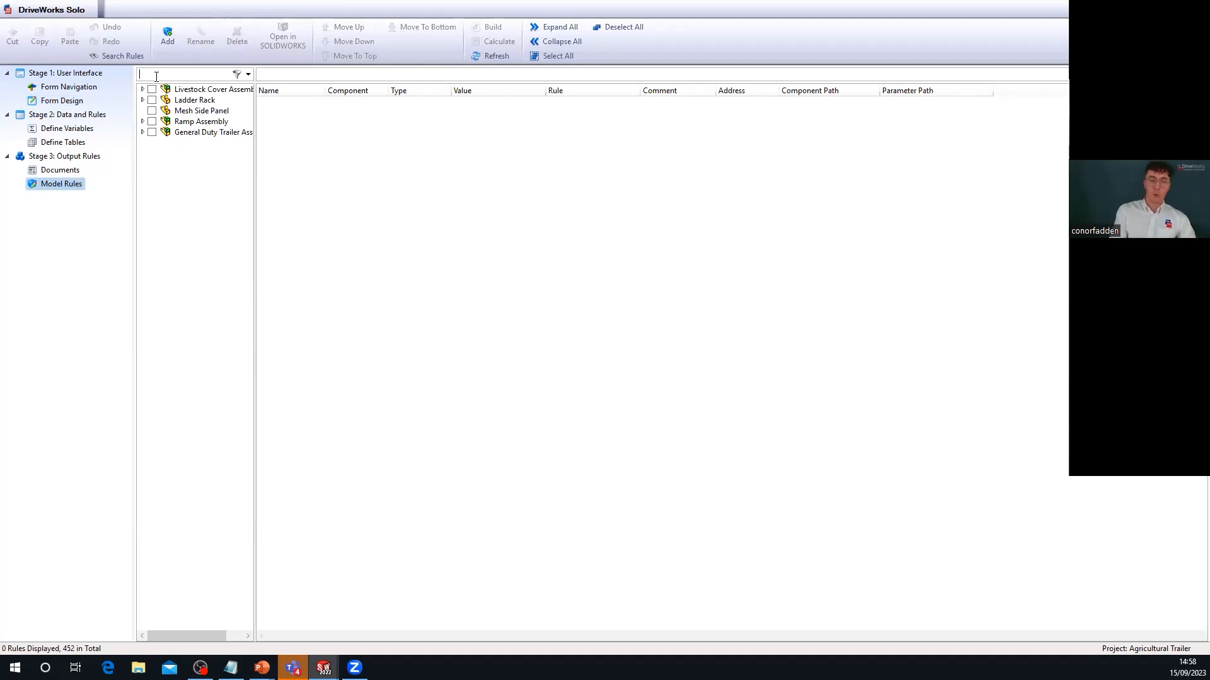
pyautogui.write('sp')
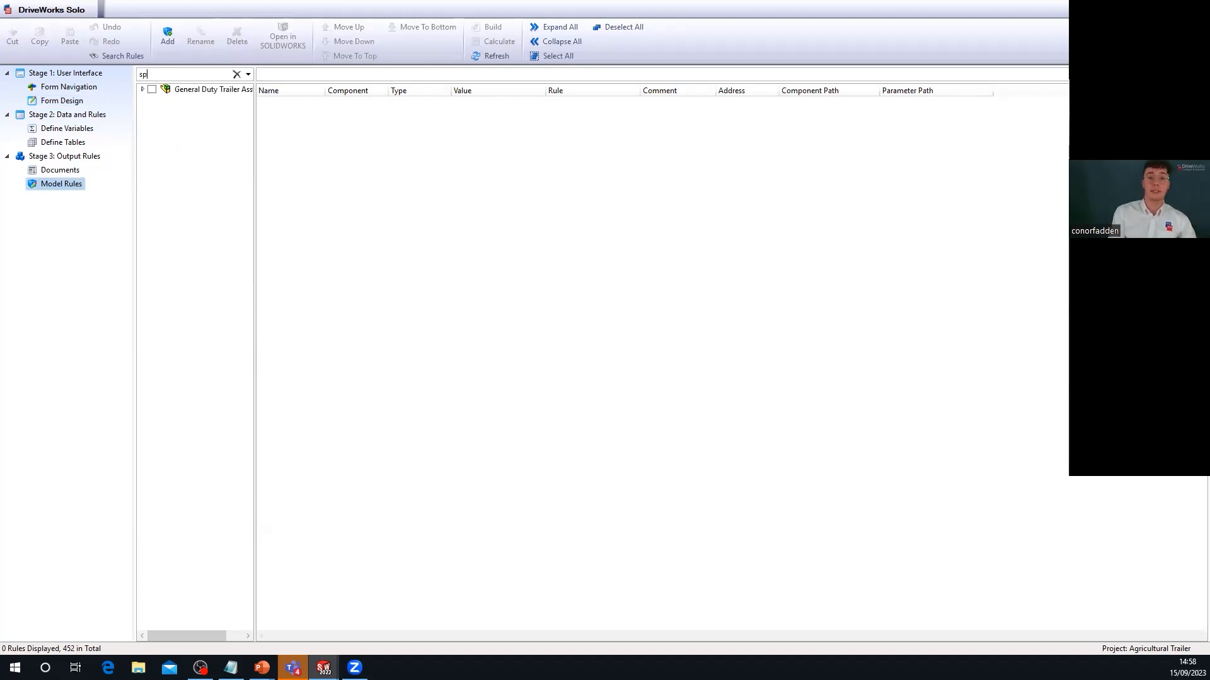
pyautogui.click(144, 90)
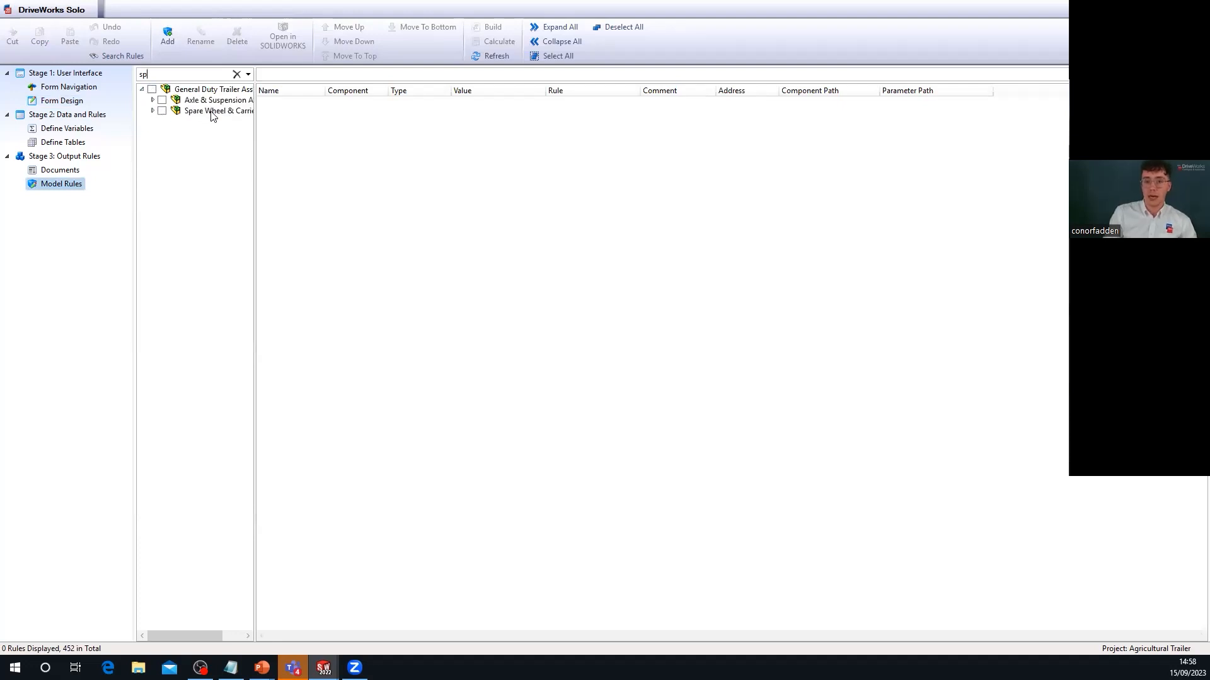
pyautogui.click(152, 111)
pyautogui.click(208, 112)
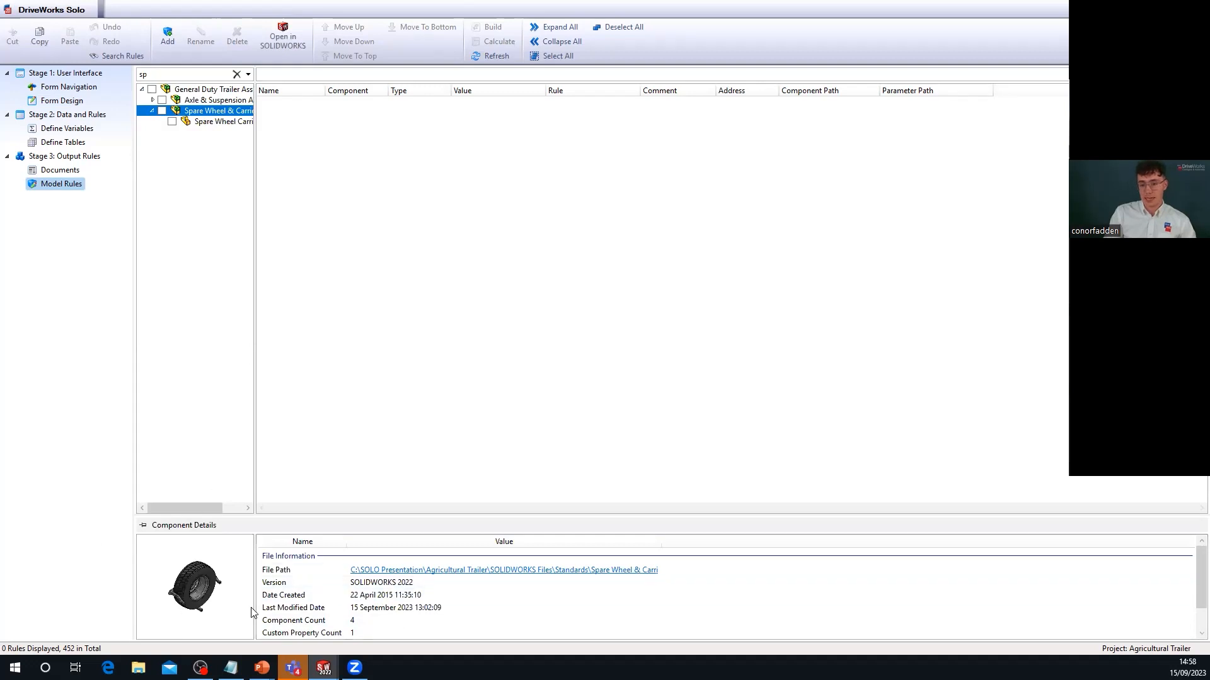
pyautogui.click(161, 112)
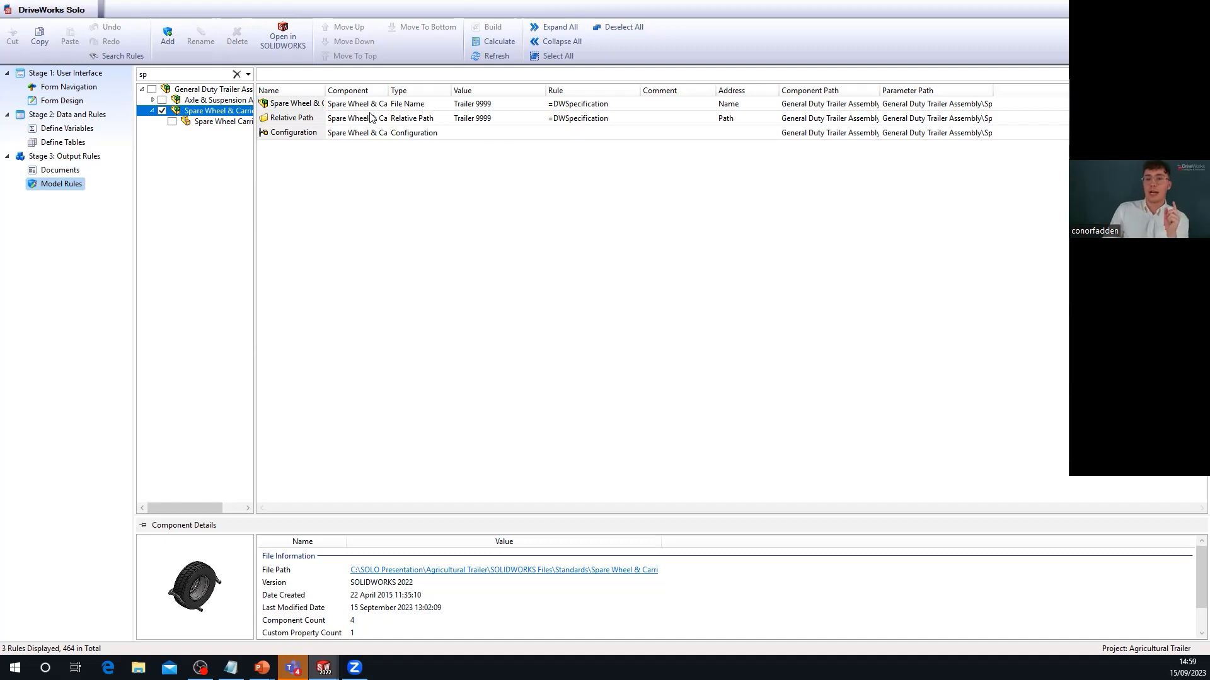
# Step: Build the Spare Wheel & Carrier file name rule as If(SpareWheelReturn = TRUE, "<Master:Name>", "Delete")
pyautogui.click(423, 105)
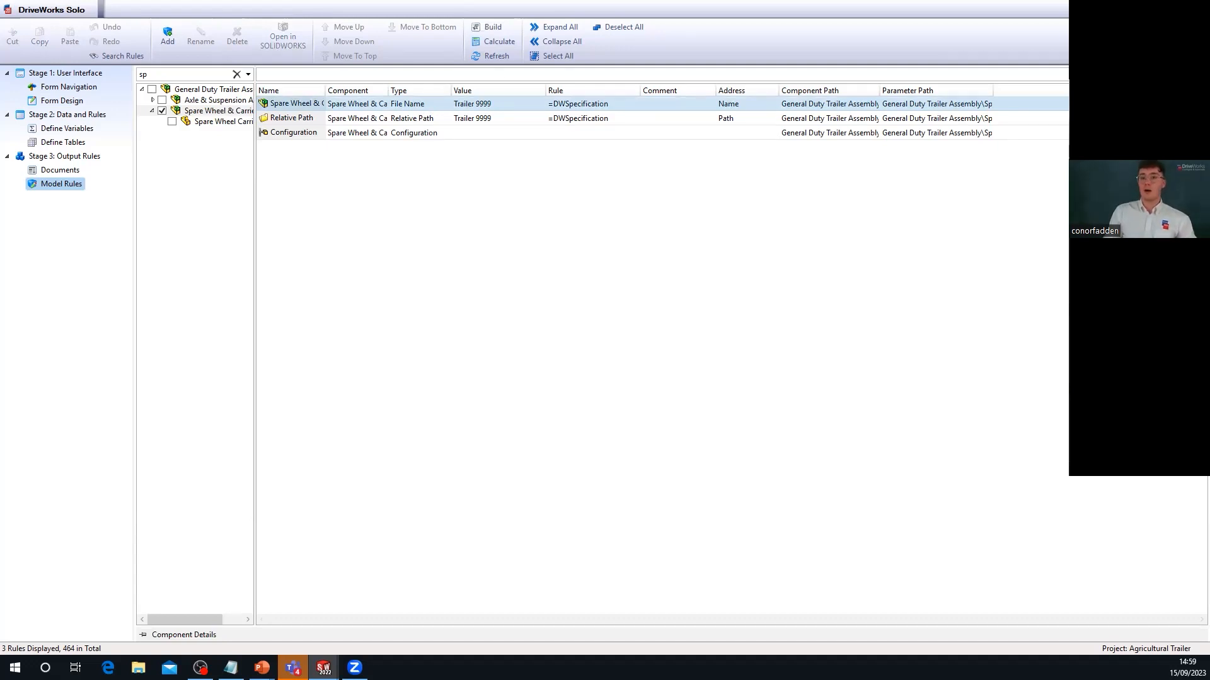
pyautogui.doubleClick(593, 104)
pyautogui.moveTo(520, 234); pyautogui.dragTo(1, 201)
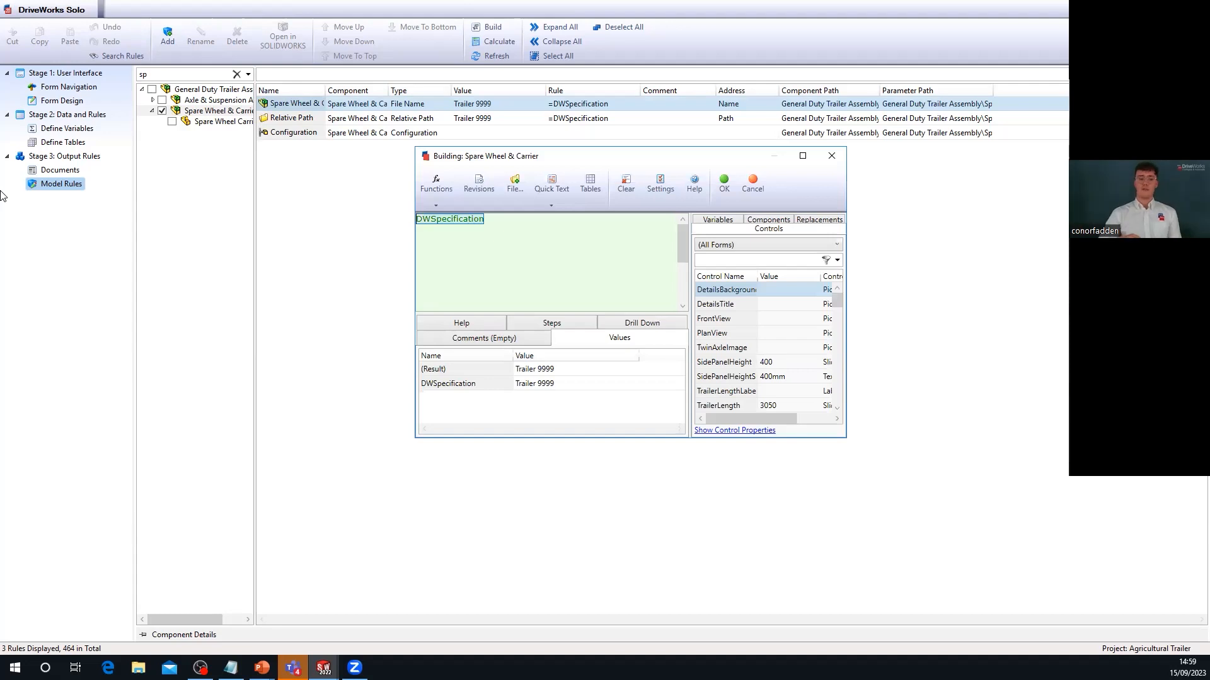
pyautogui.write('If(')
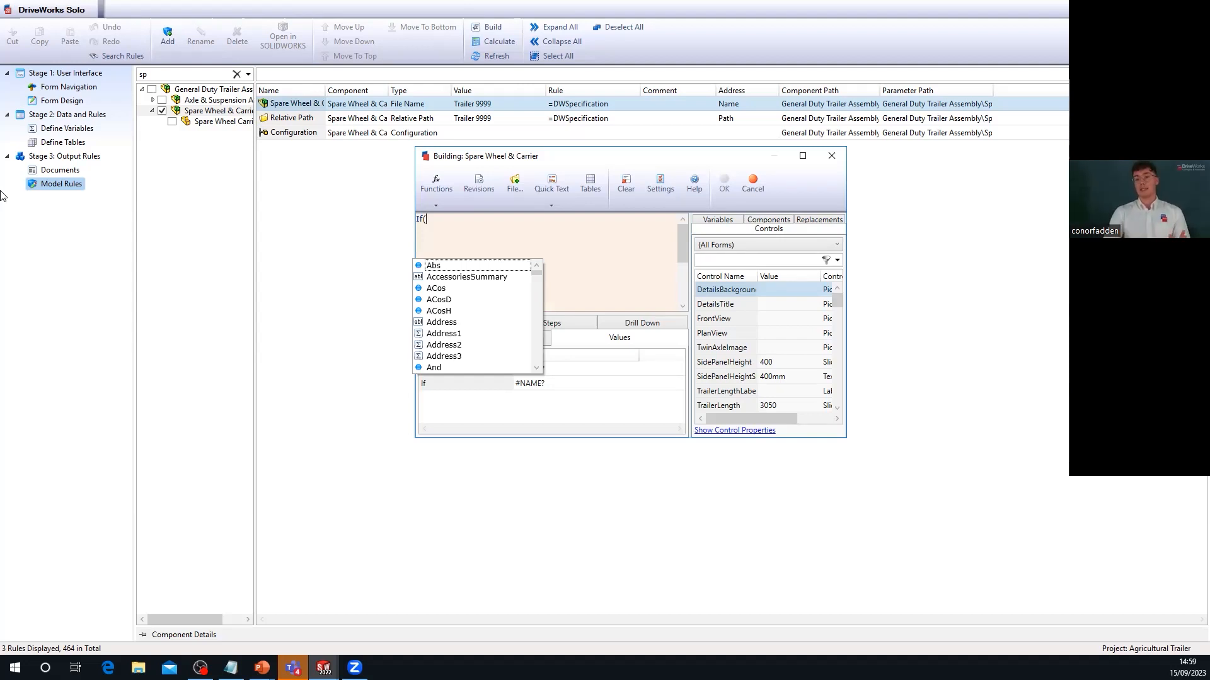
pyautogui.write('SpareWheelReturn')
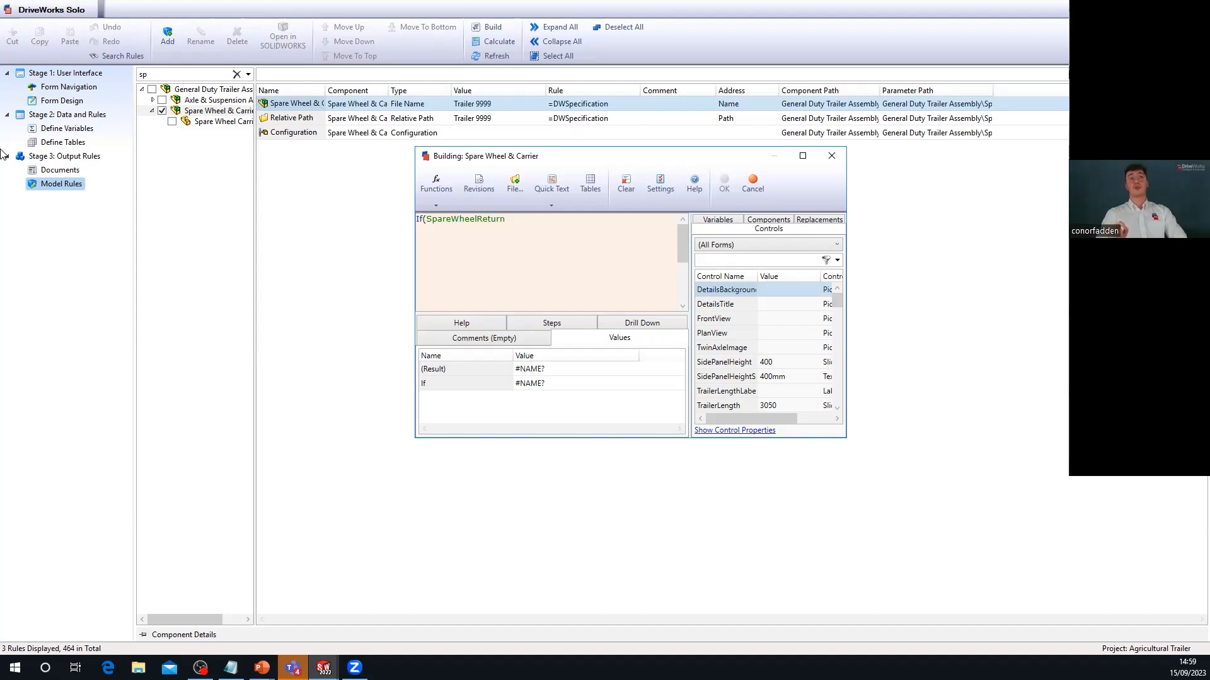
pyautogui.write('=')
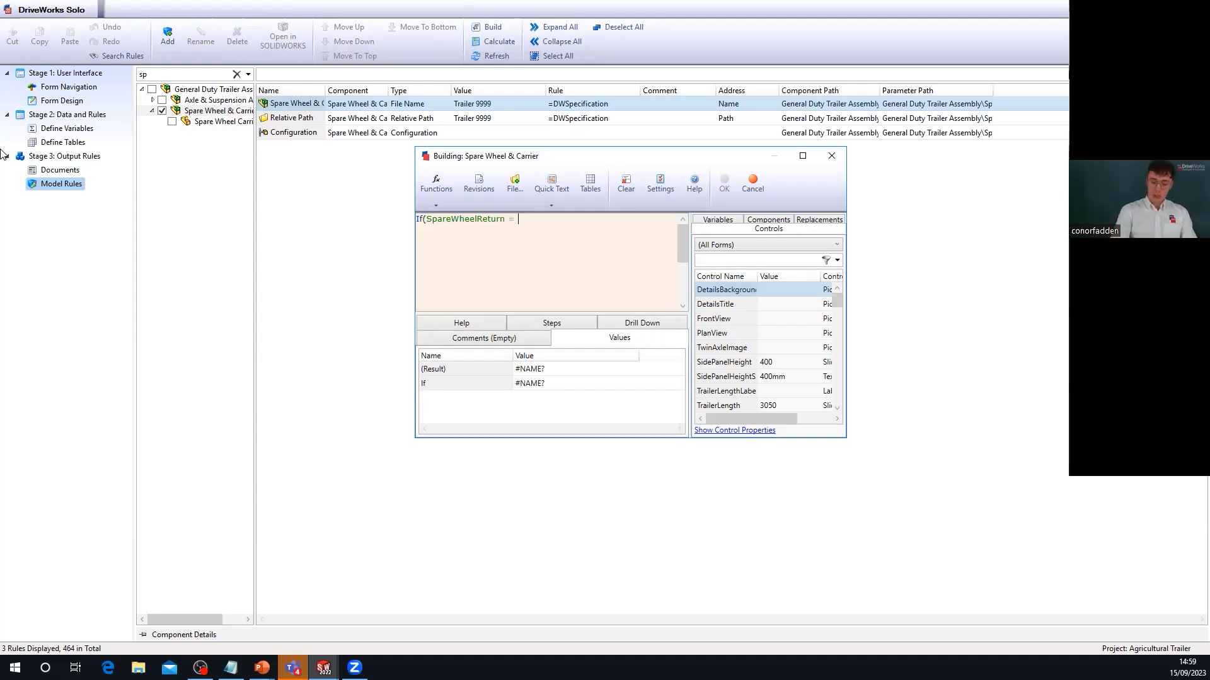
pyautogui.write(' TRUE')
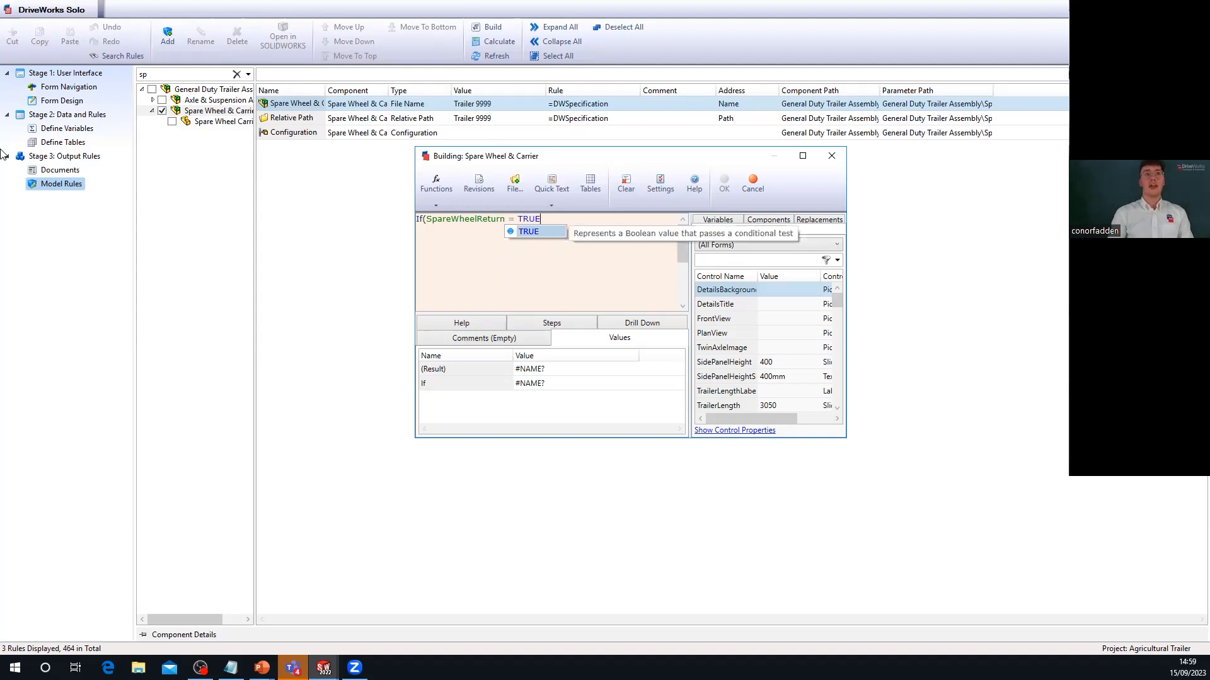
pyautogui.write(',')
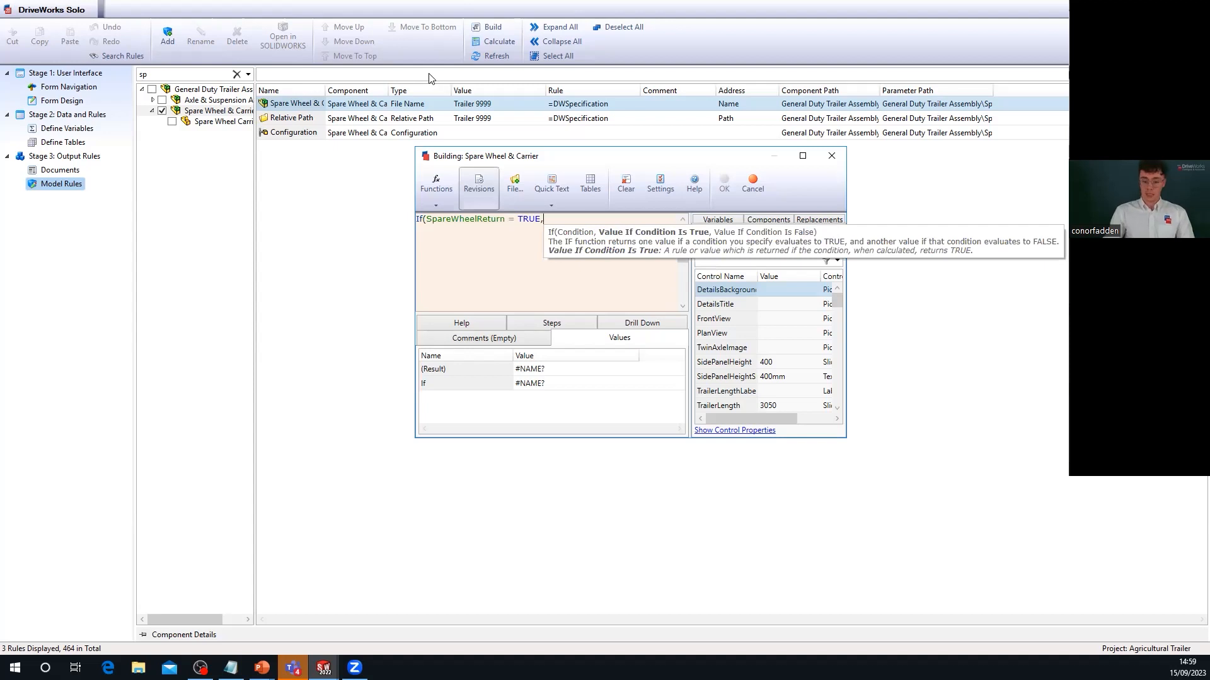
pyautogui.write('"<Master:Name>')
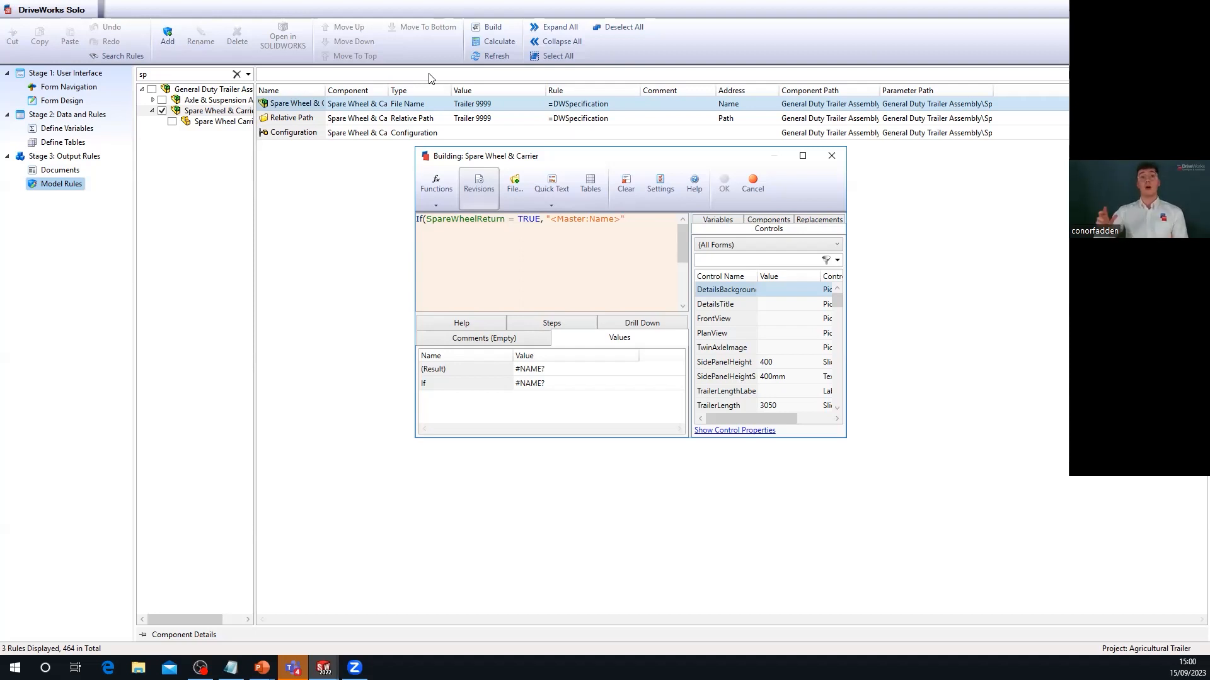
pyautogui.write(',')
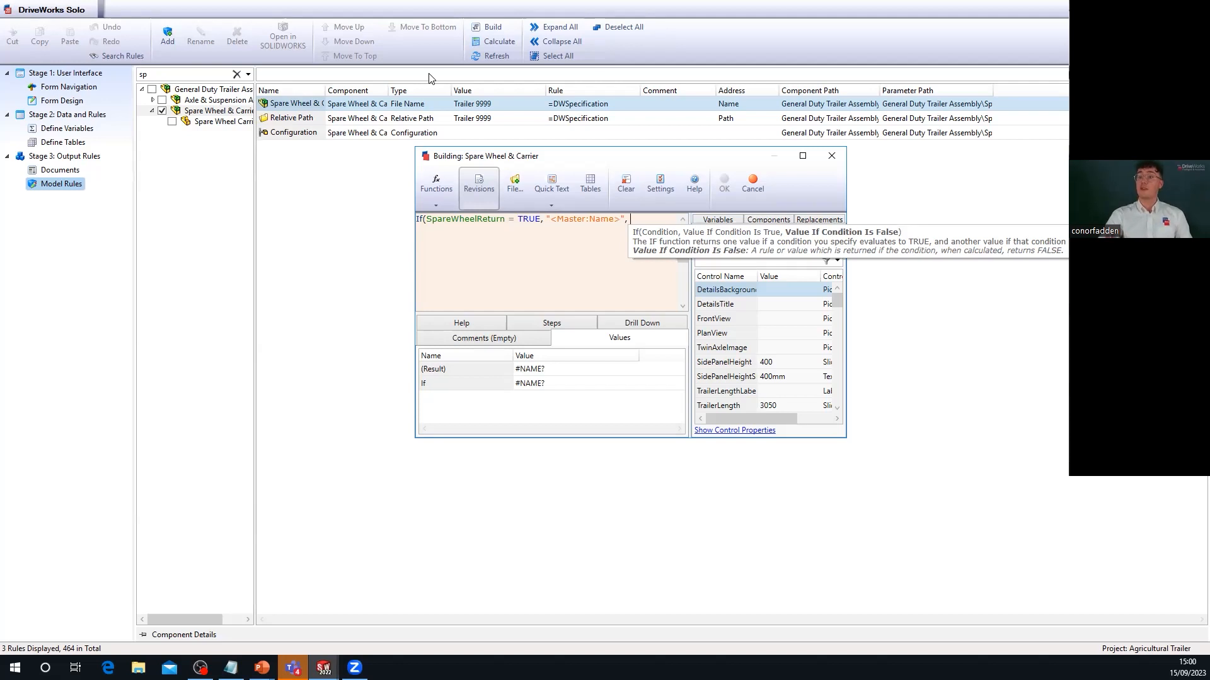
pyautogui.write('"')
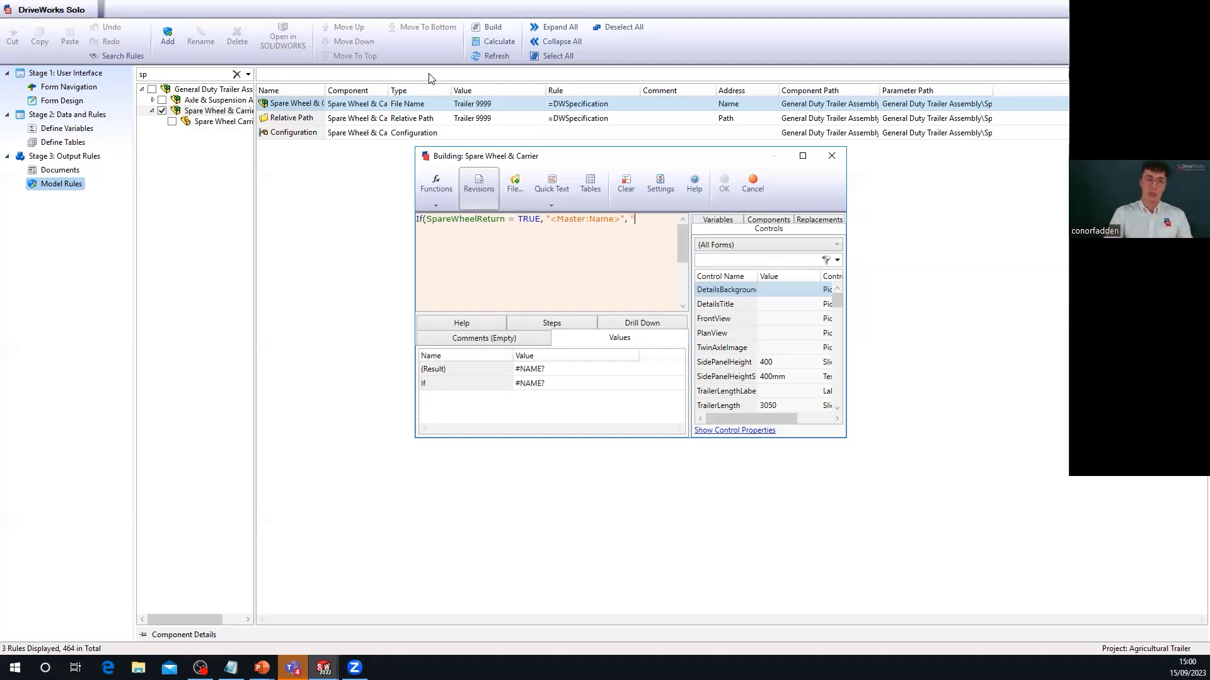
pyautogui.write('Delete"')
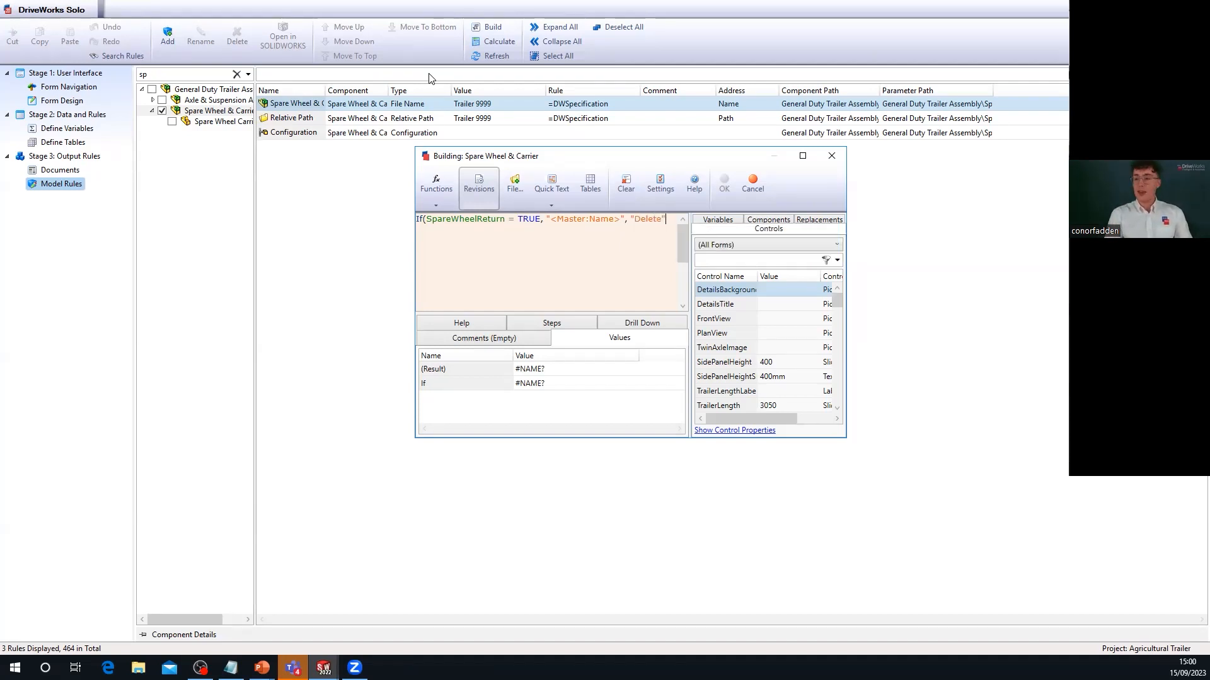
pyautogui.write(')')
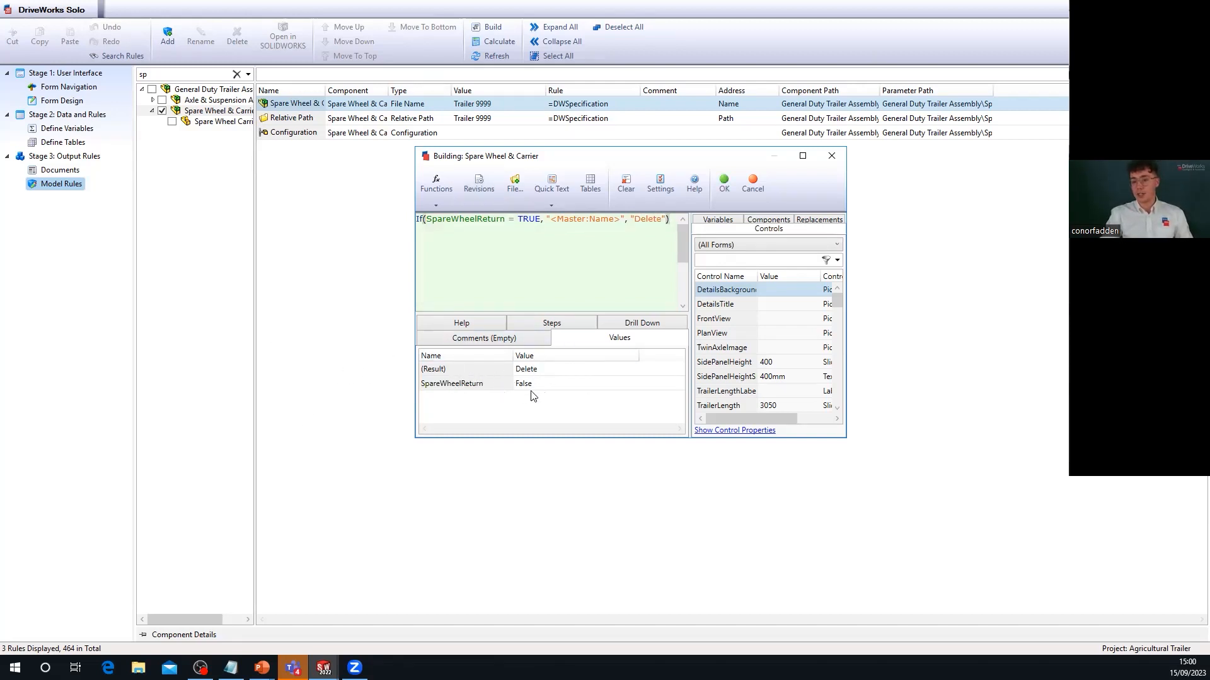
# Step: Drill down through the file name rule's If function, comparison and SpareWheelReturn reference in an enlarged rule builder, and accept the rule
pyautogui.click(625, 324)
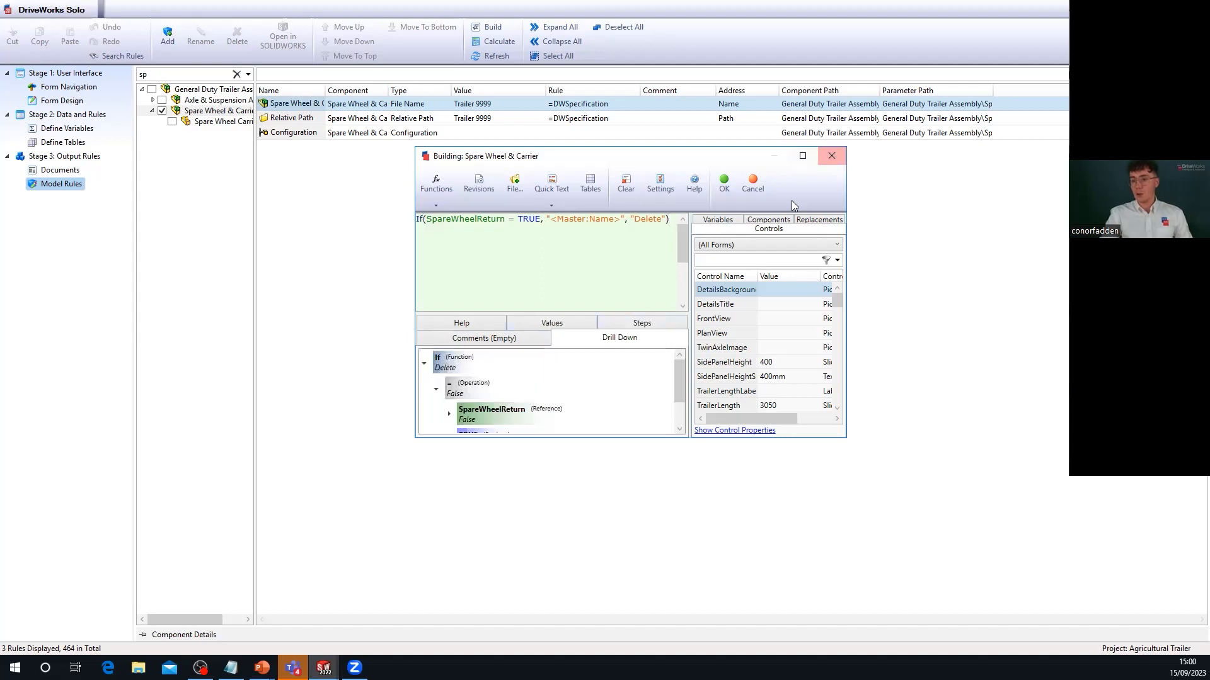
pyautogui.moveTo(732, 439); pyautogui.dragTo(732, 548)
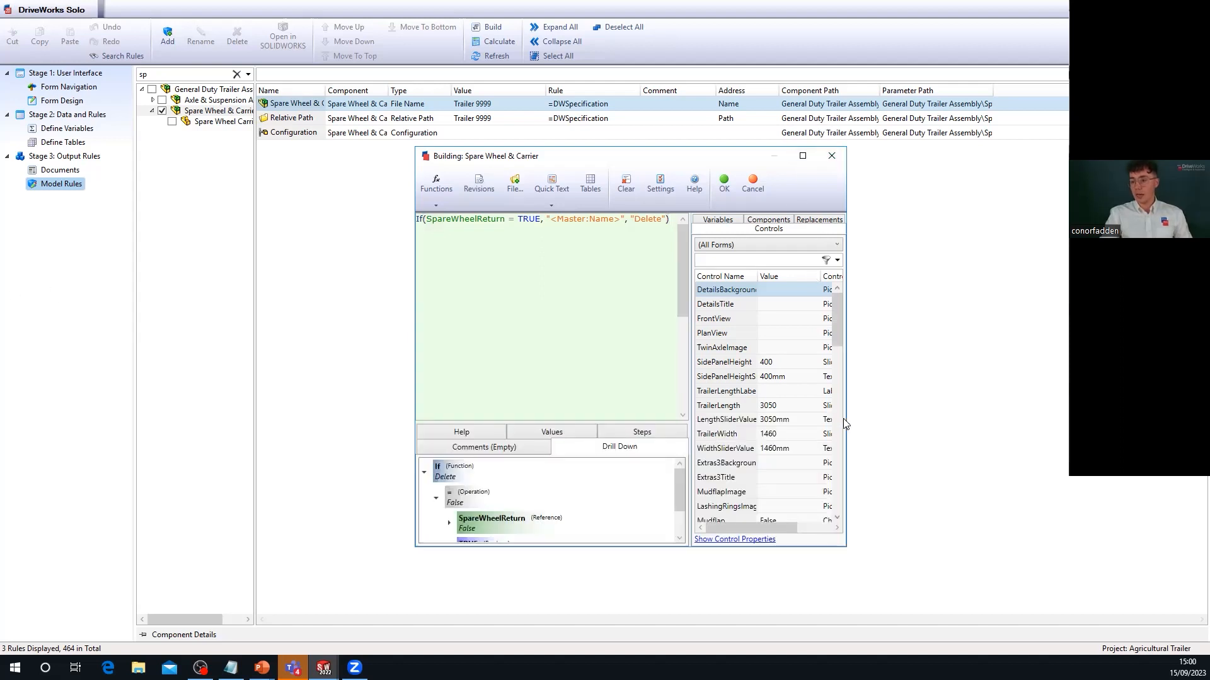
pyautogui.moveTo(847, 419); pyautogui.dragTo(1110, 421)
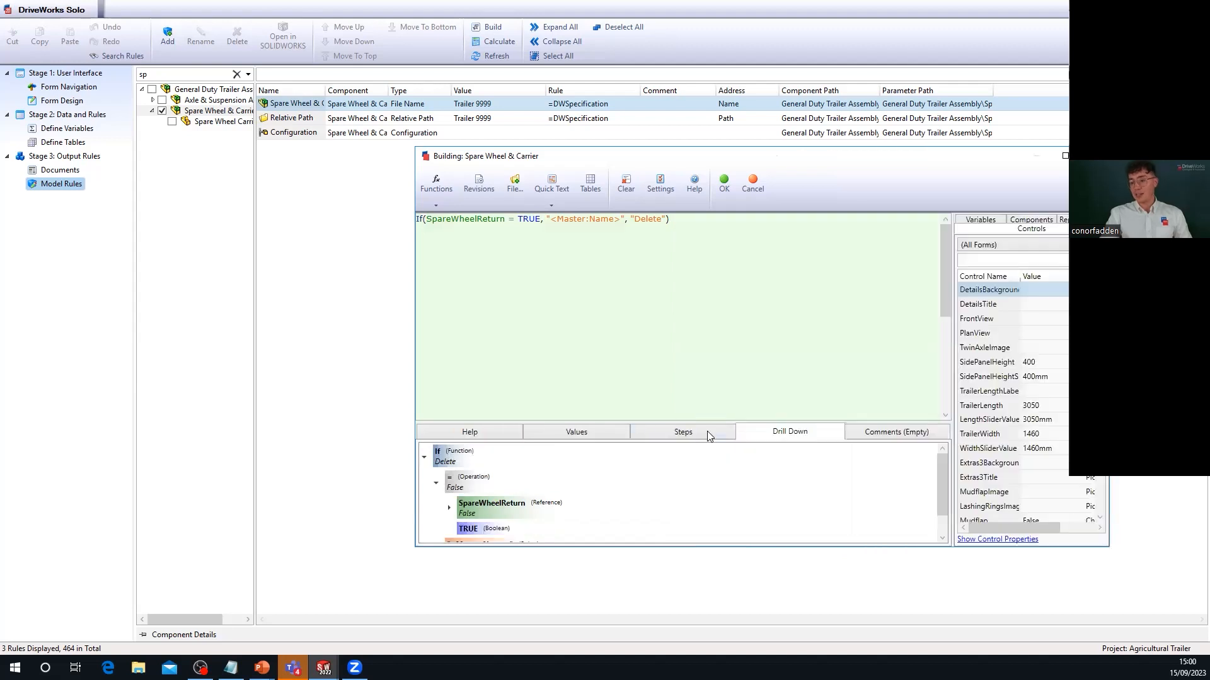
pyautogui.moveTo(704, 422); pyautogui.dragTo(705, 385)
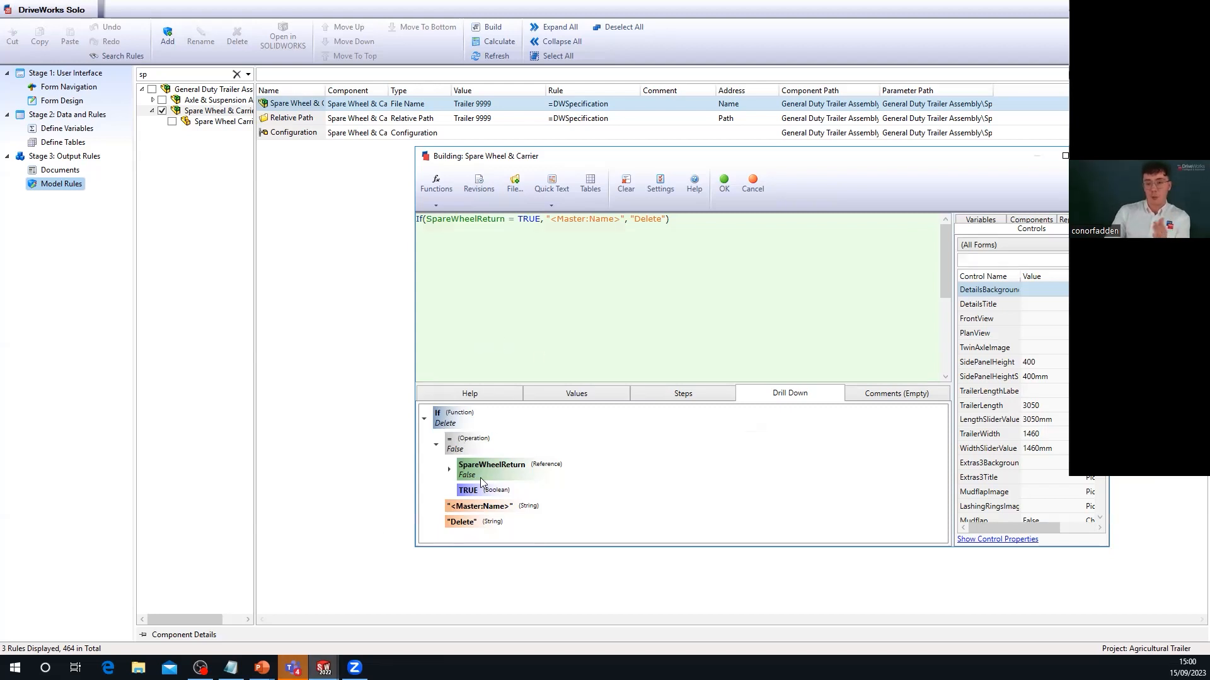
pyautogui.click(446, 419)
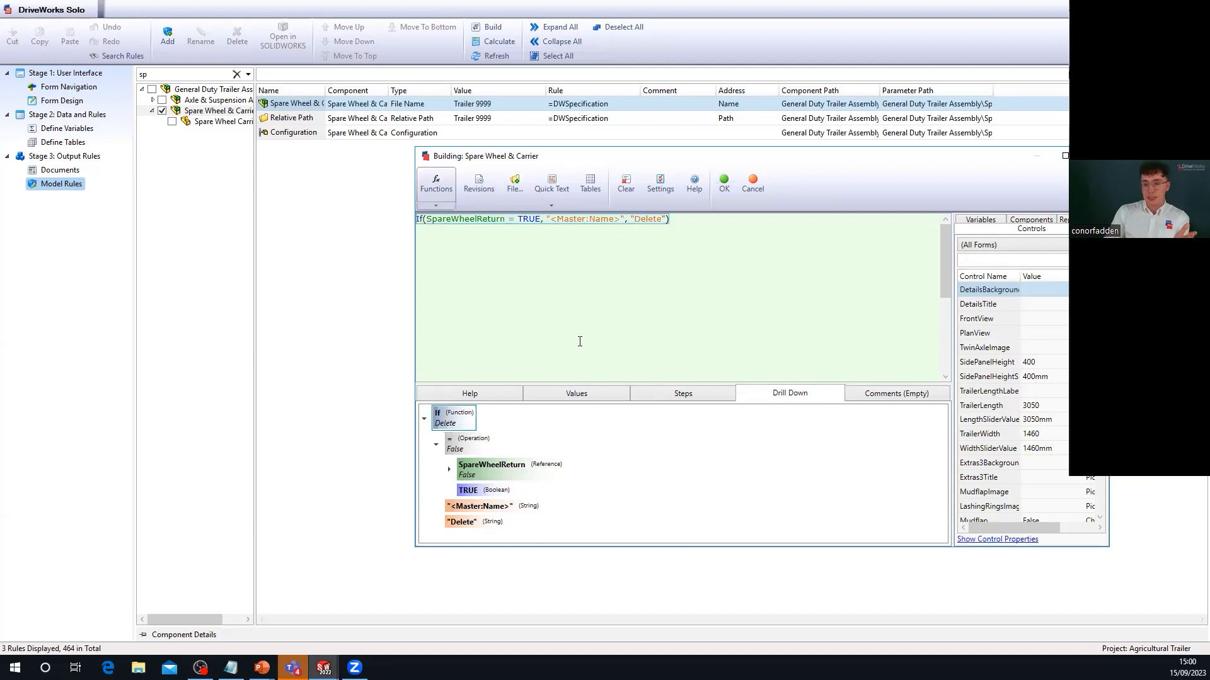
pyautogui.click(469, 449)
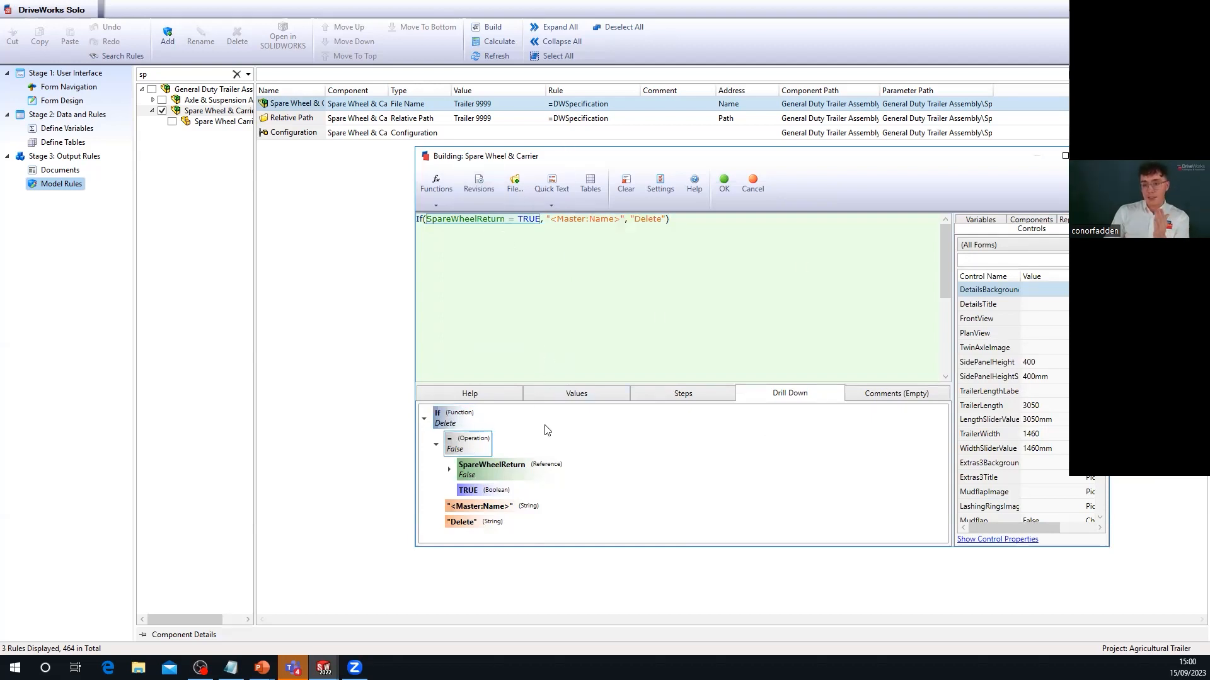
pyautogui.click(488, 470)
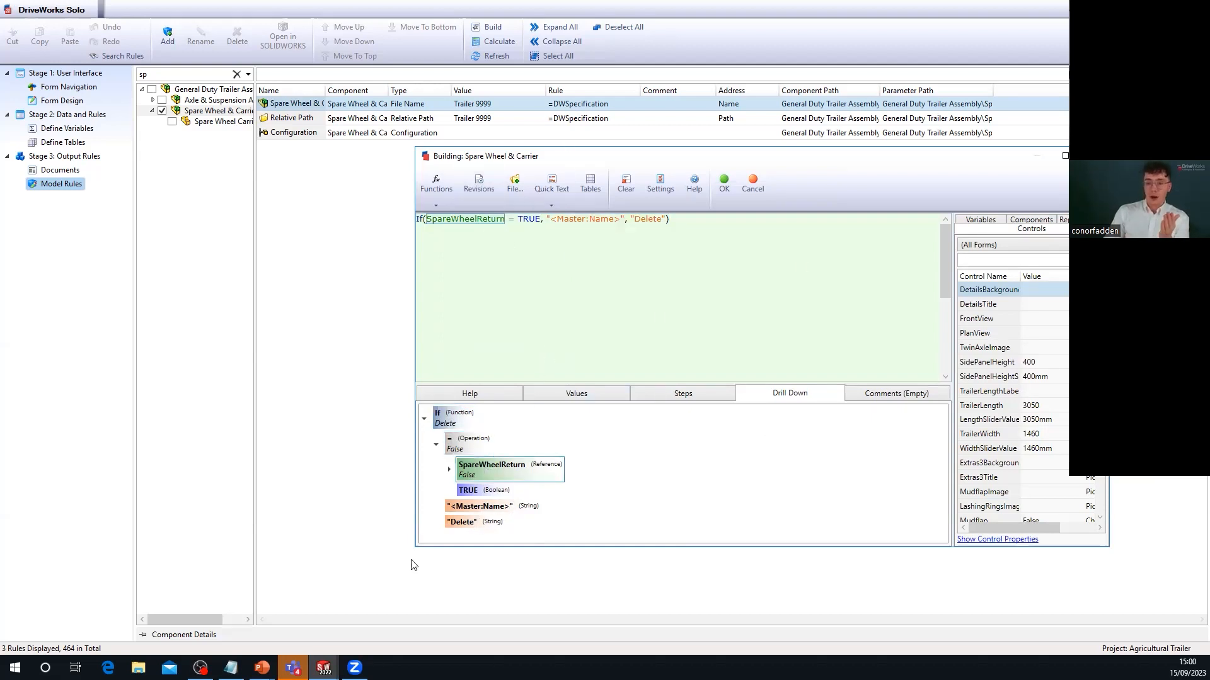
pyautogui.click(636, 220)
pyautogui.click(464, 423)
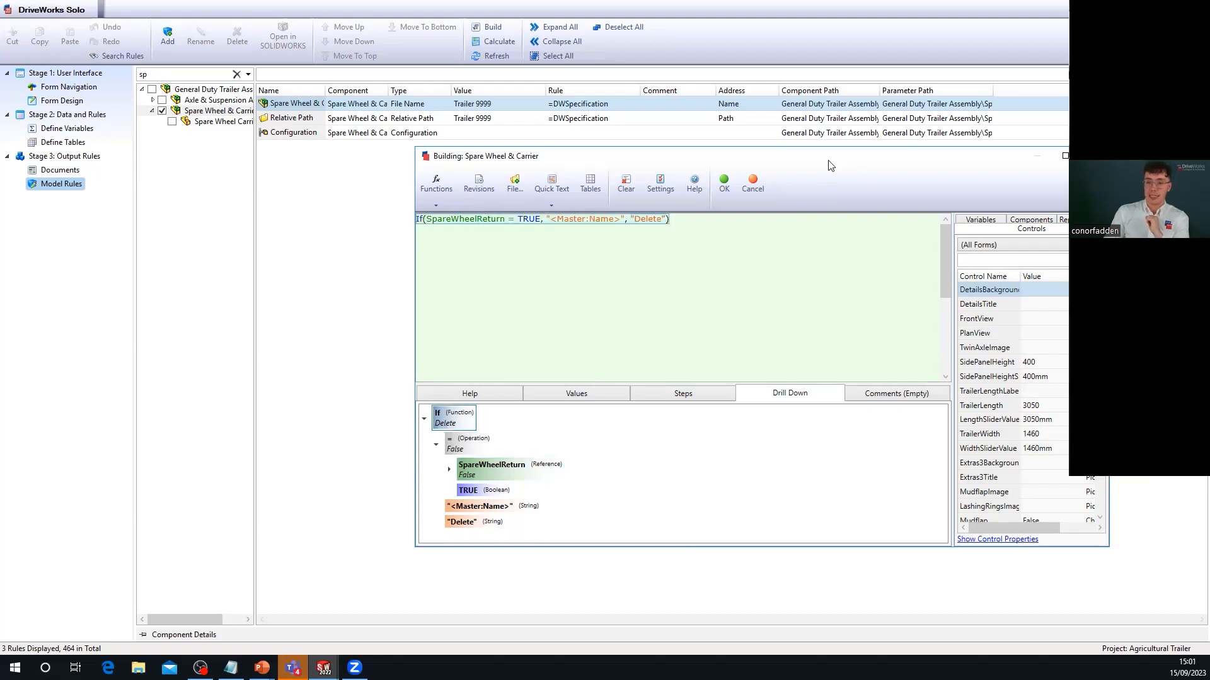
pyautogui.click(723, 189)
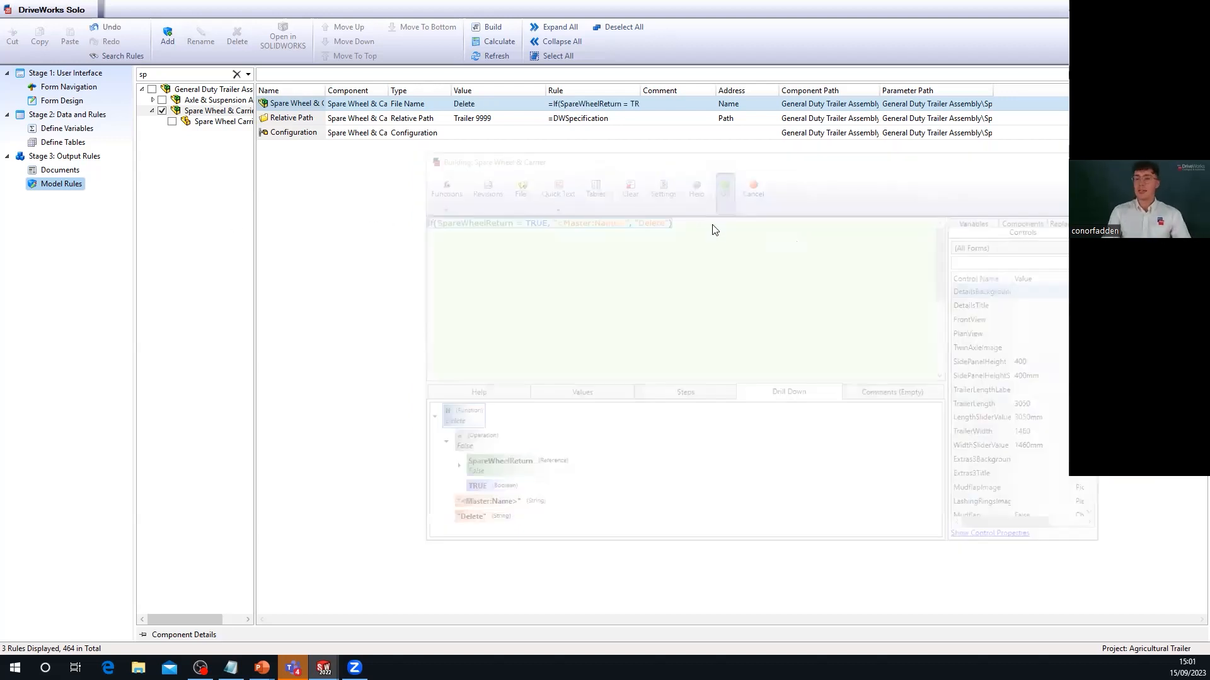
# Step: Set the relative path rule of Spare Wheel & Carrier to DWVariableStandards and accept it
pyautogui.click(597, 120)
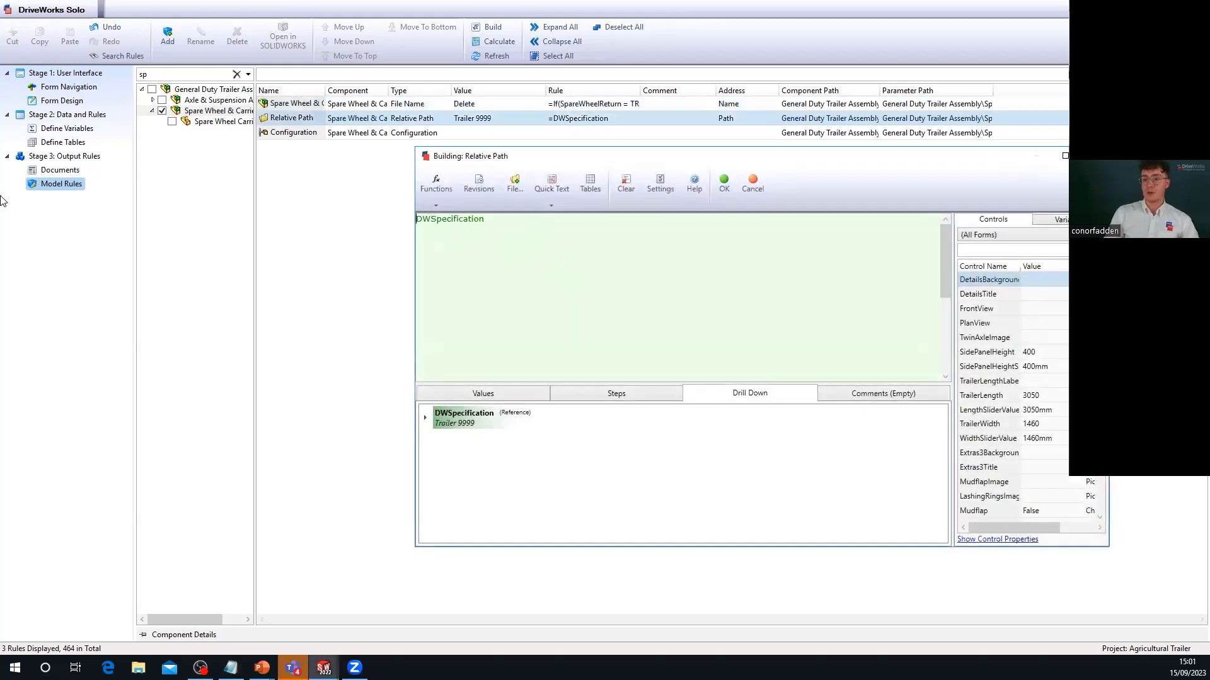
pyautogui.moveTo(487, 219); pyautogui.dragTo(410, 217)
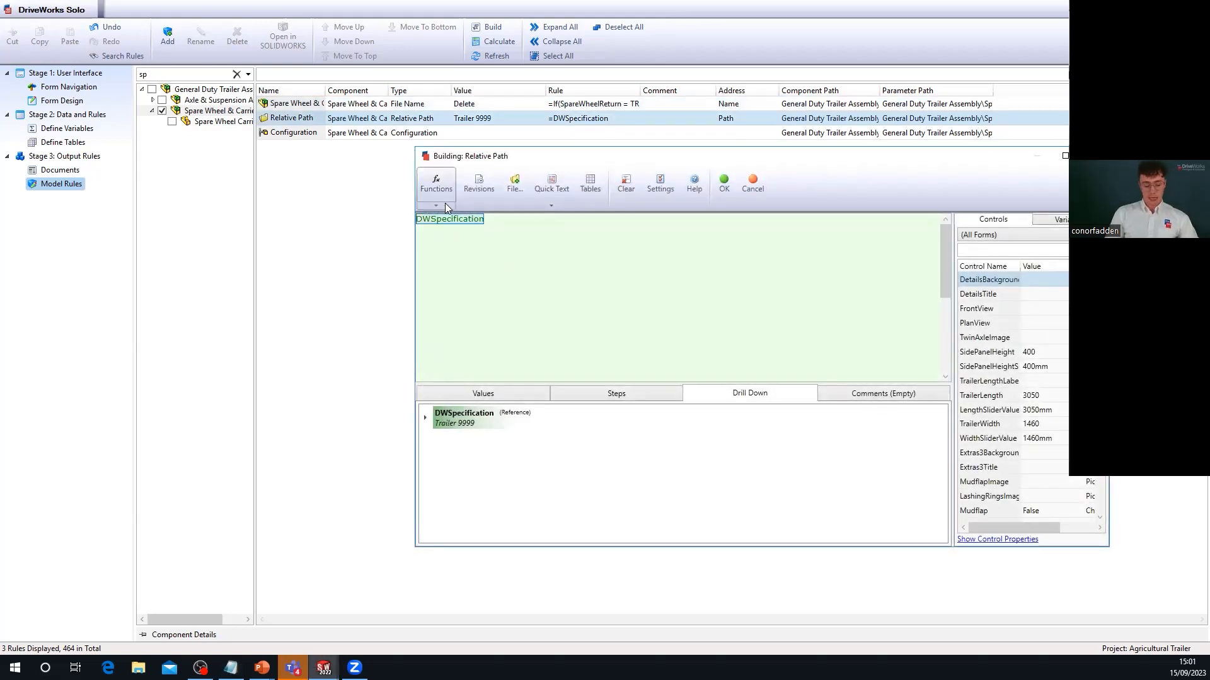
pyautogui.write('DWVariableStandards')
pyautogui.rightClick(478, 222)
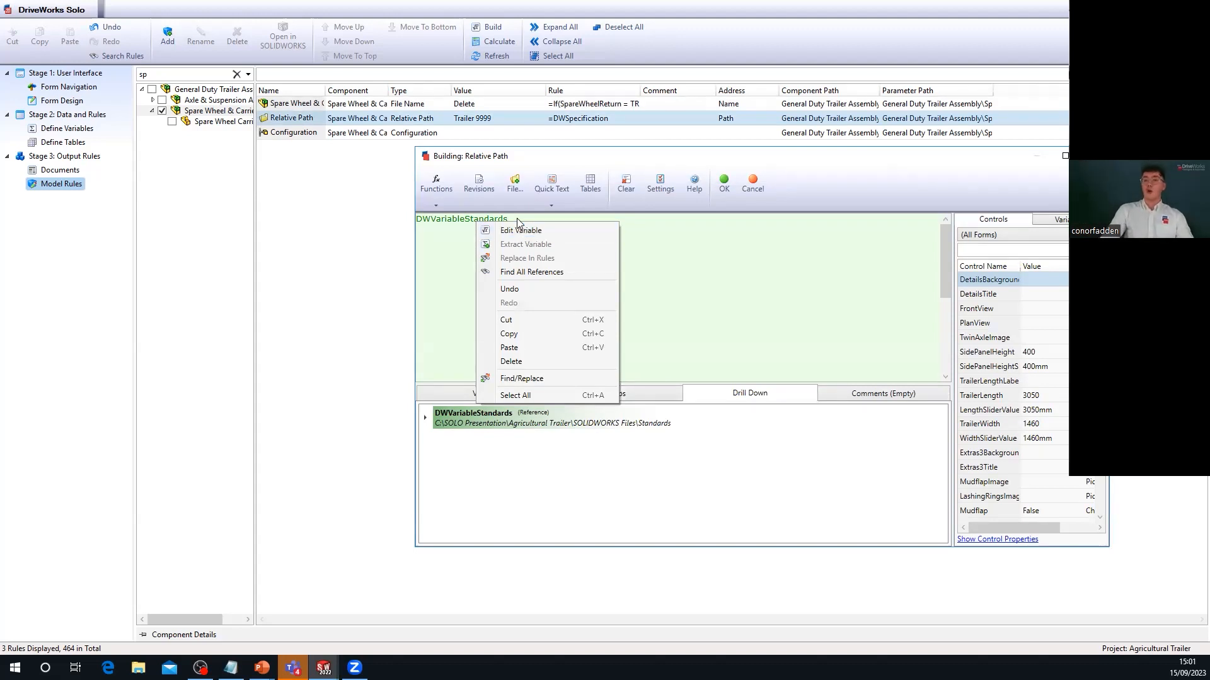
pyautogui.click(520, 217)
pyautogui.click(729, 199)
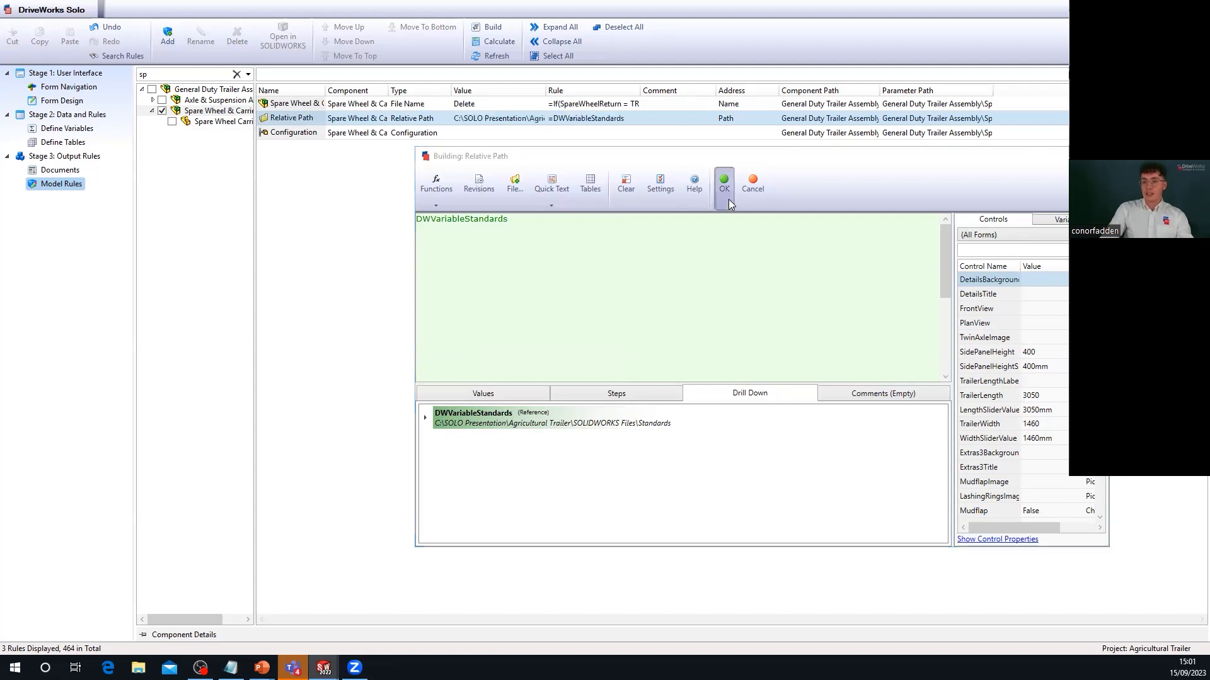
# Step: Display the Axle & Suspension rules as well and compare both assemblies' relative path rules
pyautogui.click(162, 99)
pyautogui.click(588, 164)
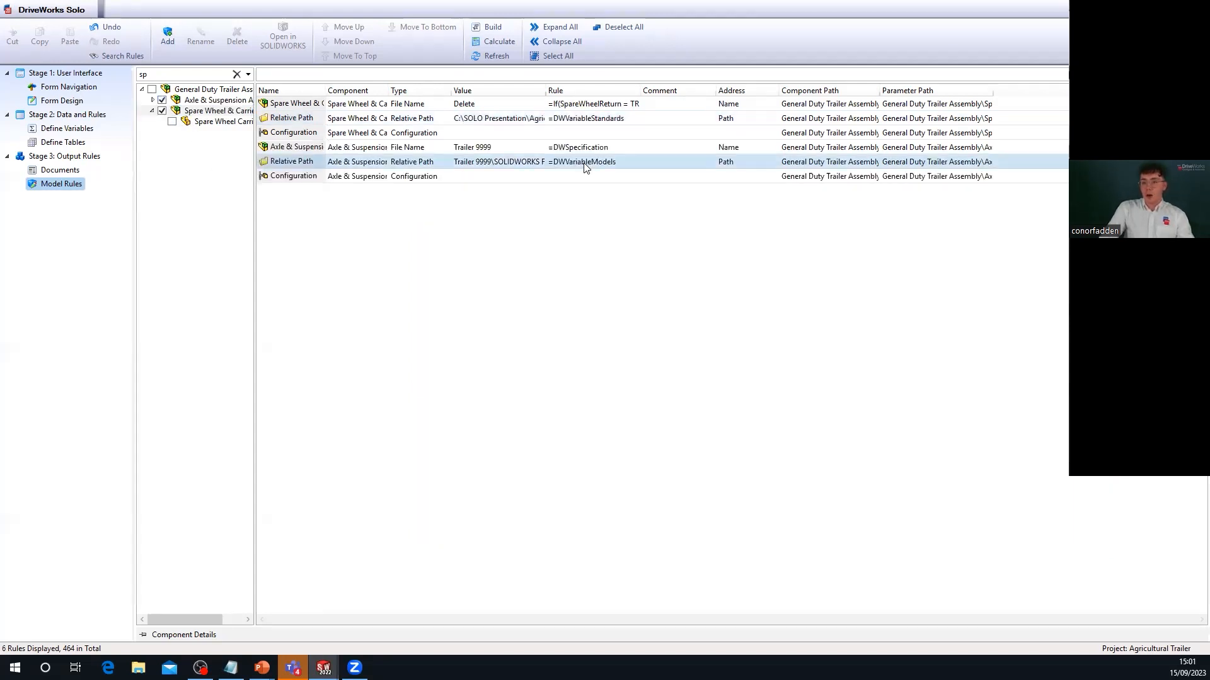
pyautogui.click(602, 122)
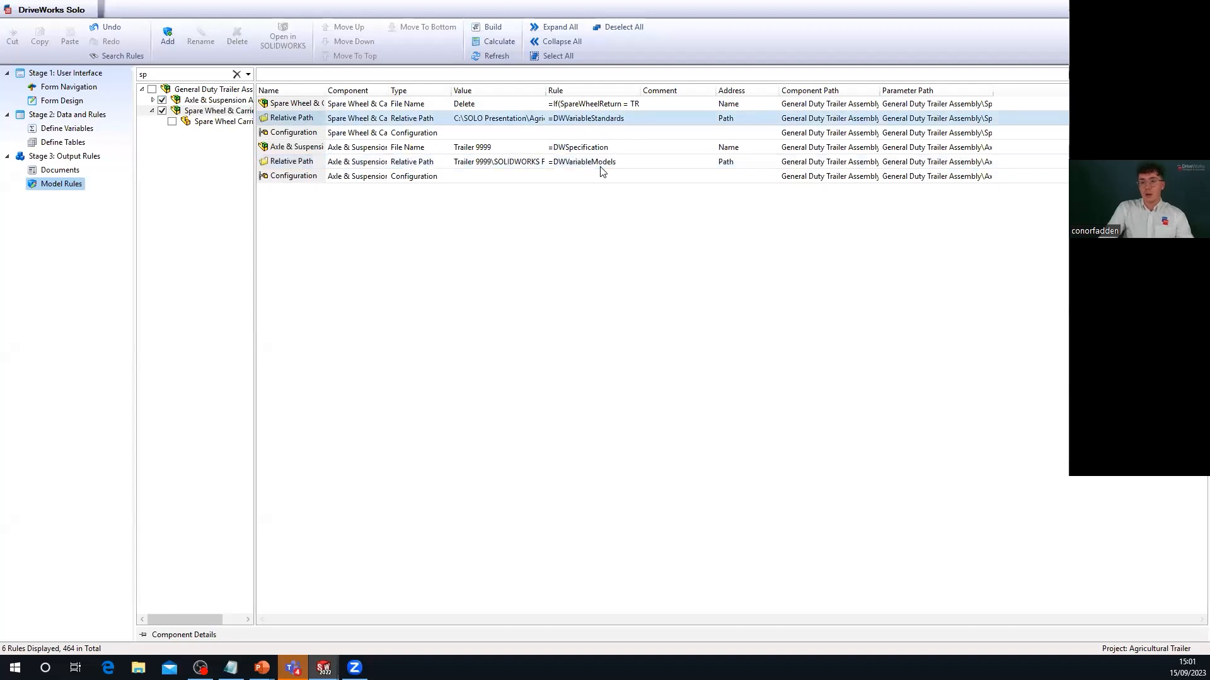
pyautogui.click(600, 165)
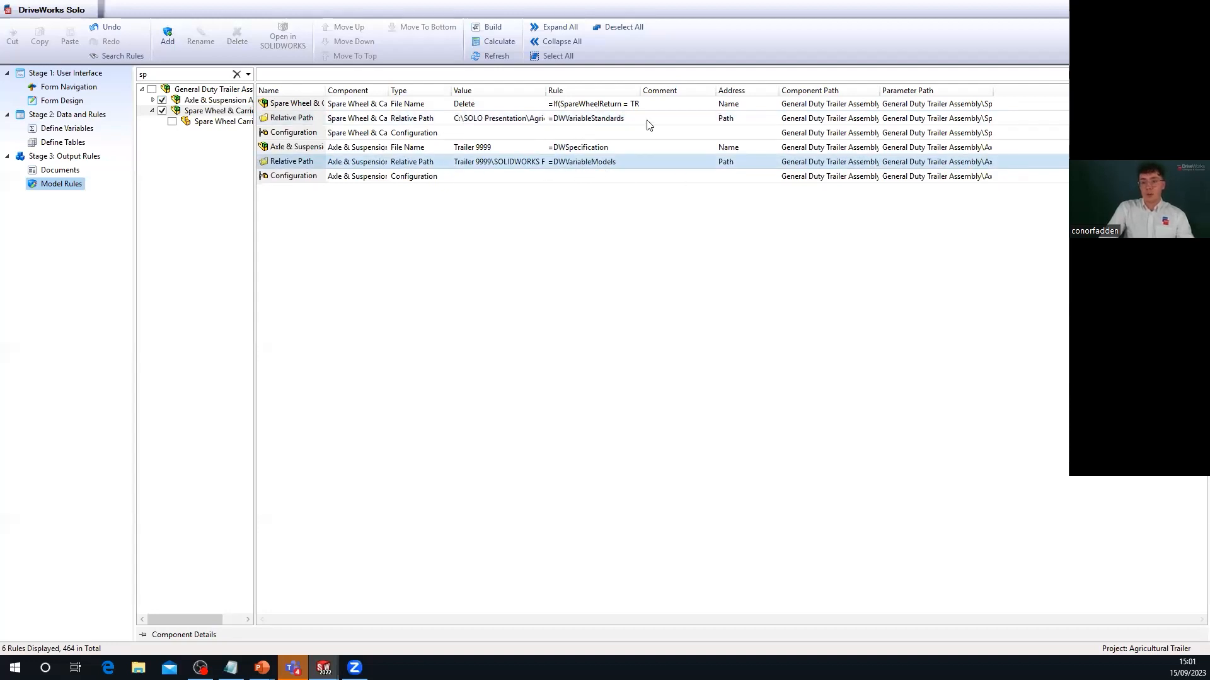
pyautogui.click(619, 121)
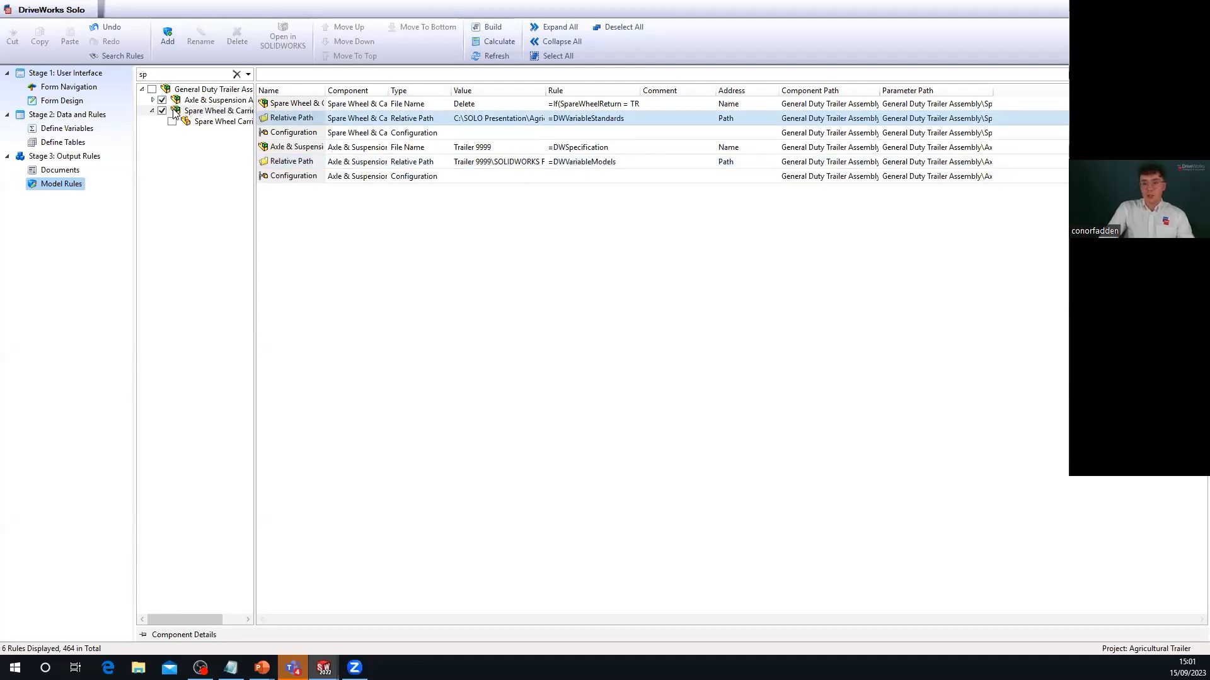
# Step: Inspect the Models variable used by the Axle & Suspension relative path, examining its specification reference and folder text, and close the rule builder
pyautogui.doubleClick(615, 165)
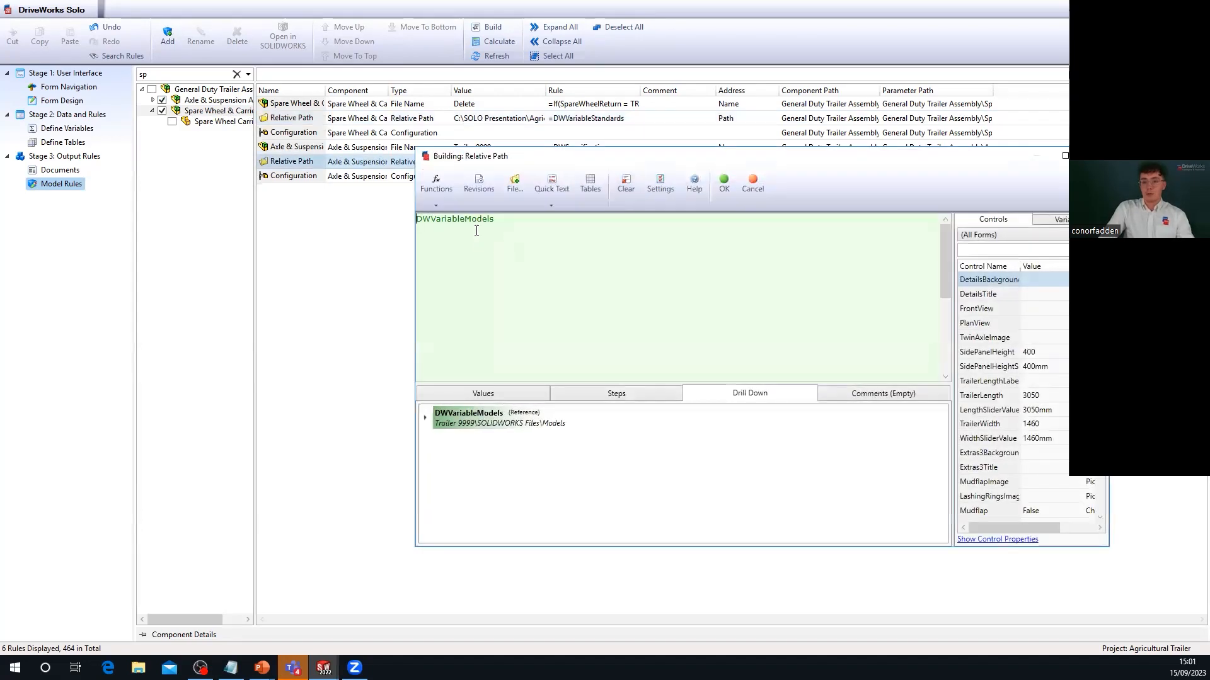
pyautogui.rightClick(476, 222)
pyautogui.click(513, 231)
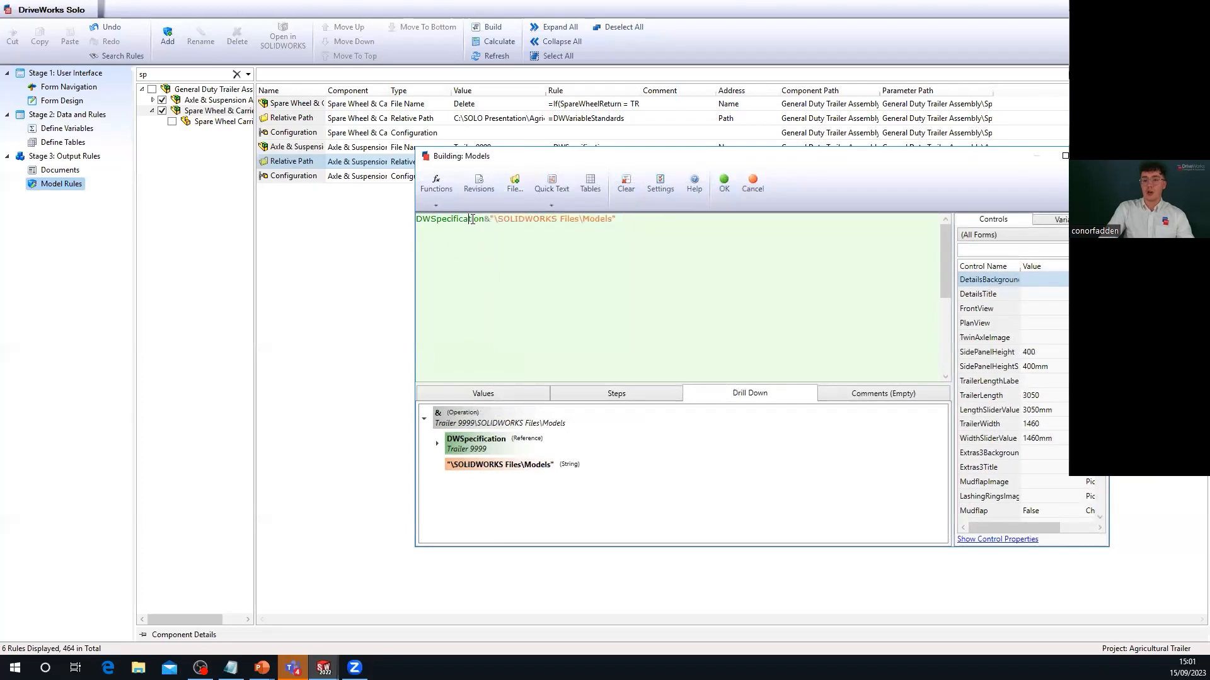
pyautogui.moveTo(494, 220); pyautogui.dragTo(691, 220)
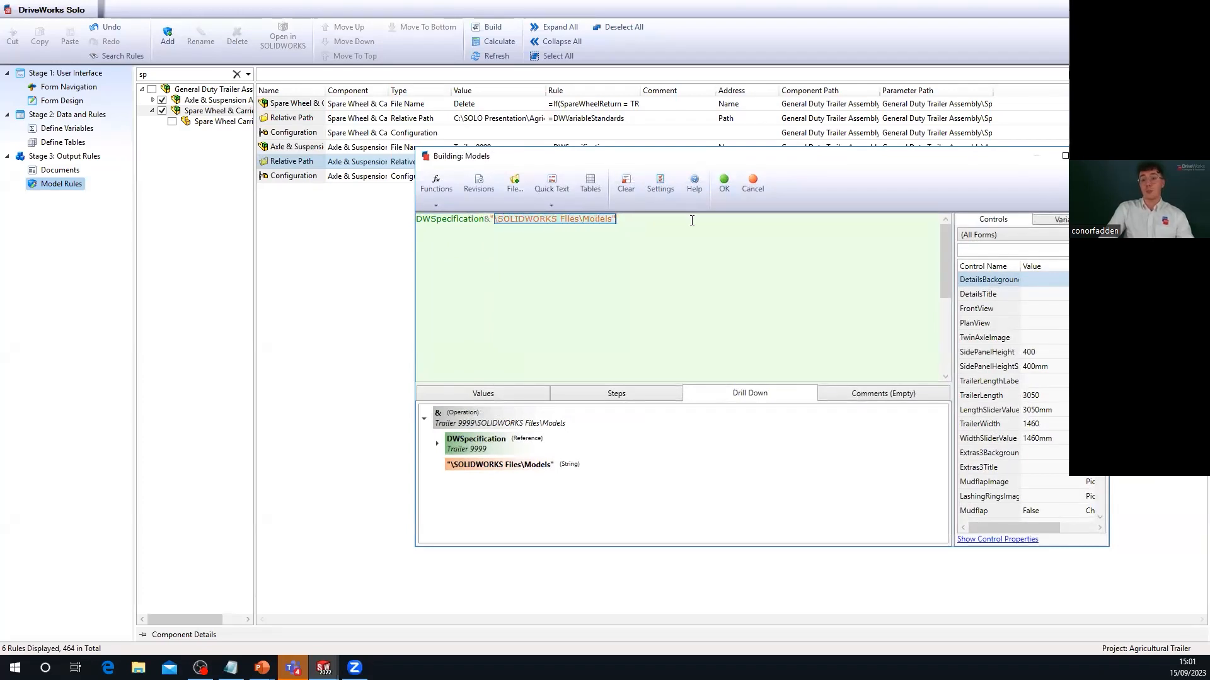
pyautogui.click(725, 186)
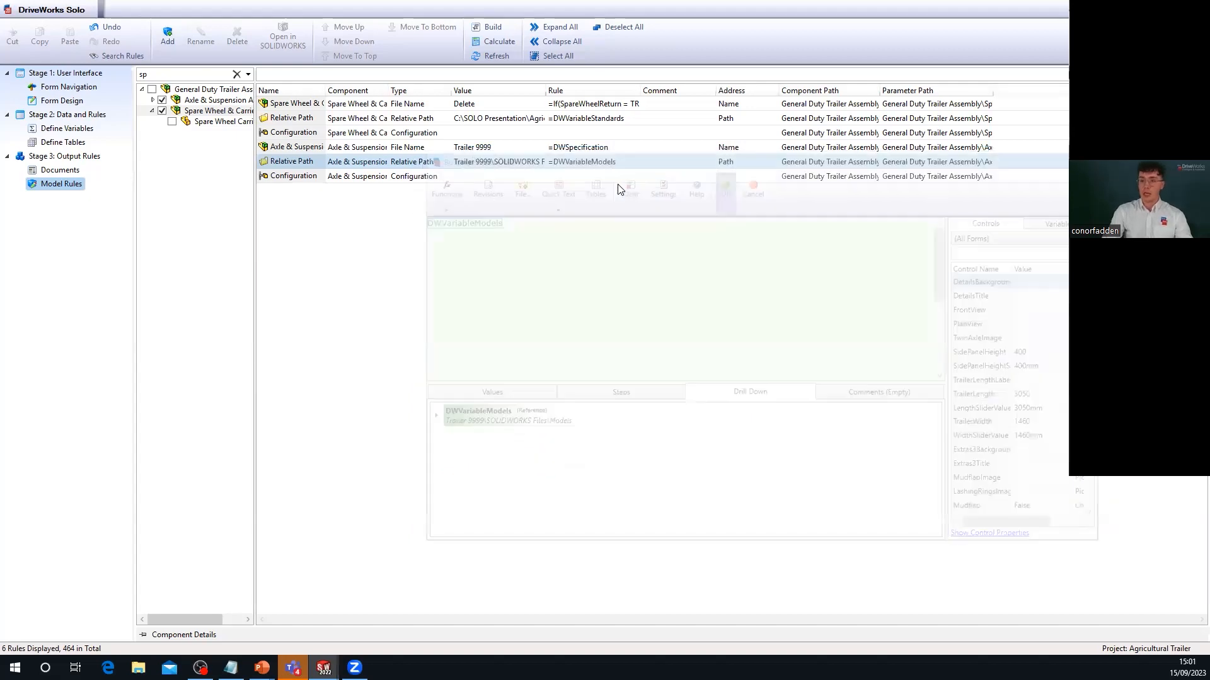
pyautogui.doubleClick(580, 163)
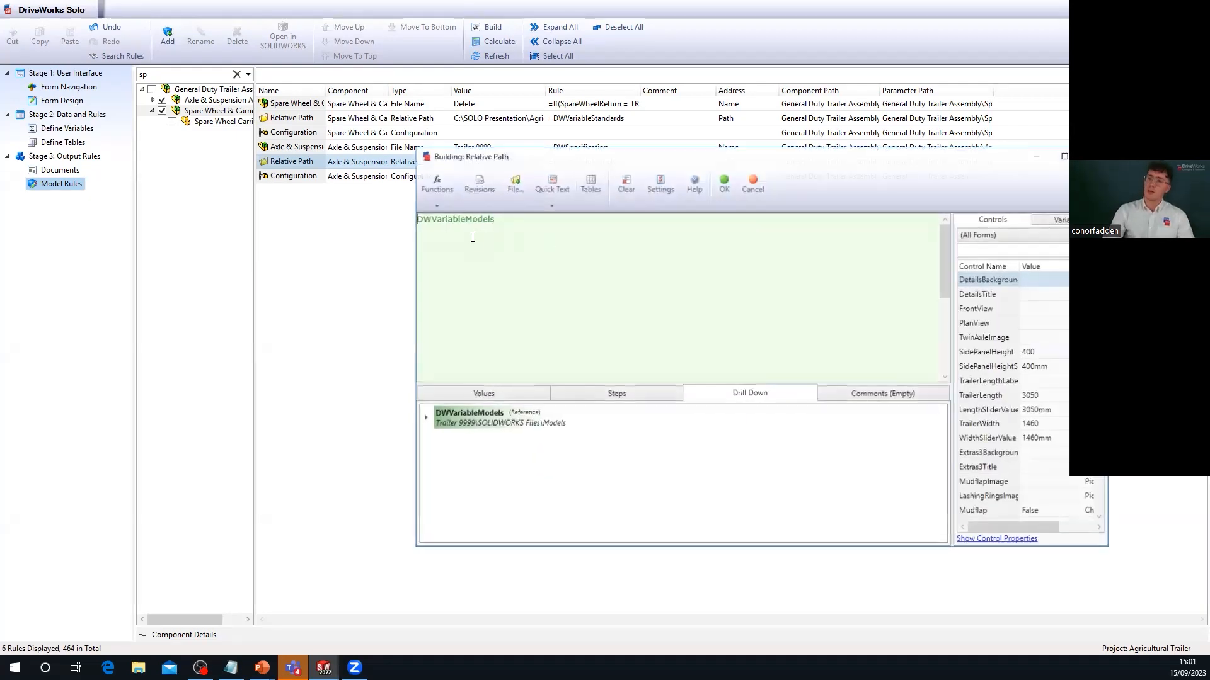
pyautogui.rightClick(447, 220)
pyautogui.click(470, 227)
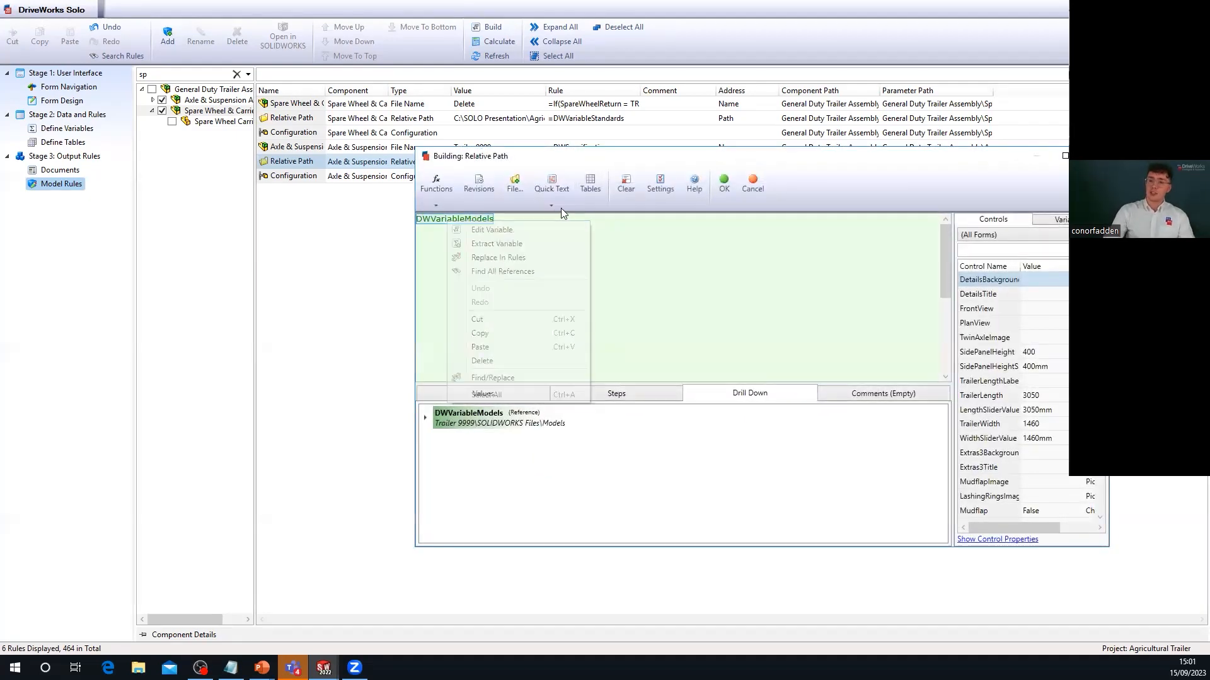
pyautogui.click(674, 233)
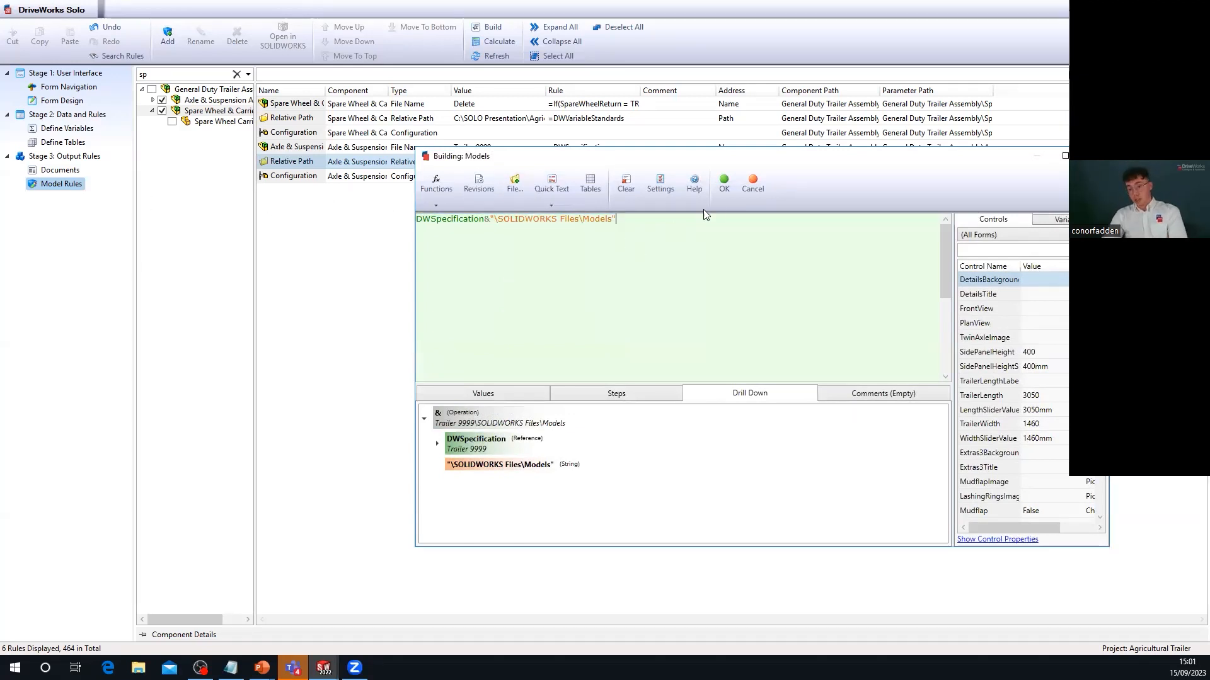
pyautogui.click(725, 184)
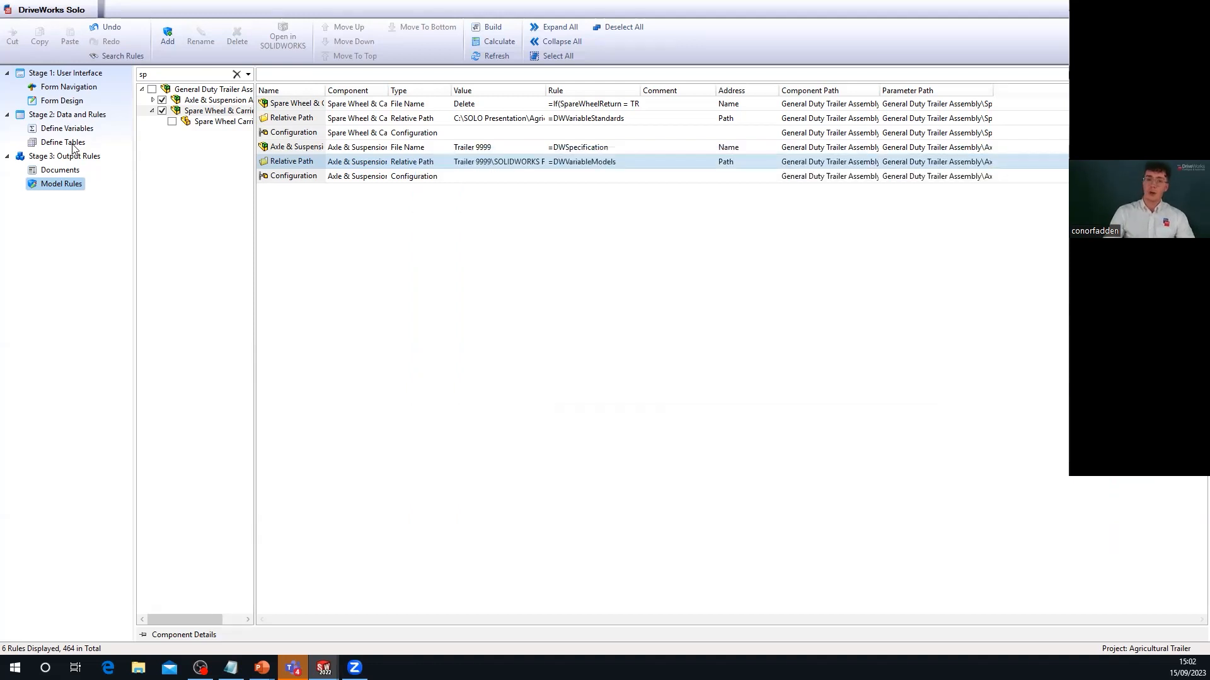
# Step: Browse the variables in the BOM and UI categories and revisit the Accessories form design
pyautogui.click(66, 128)
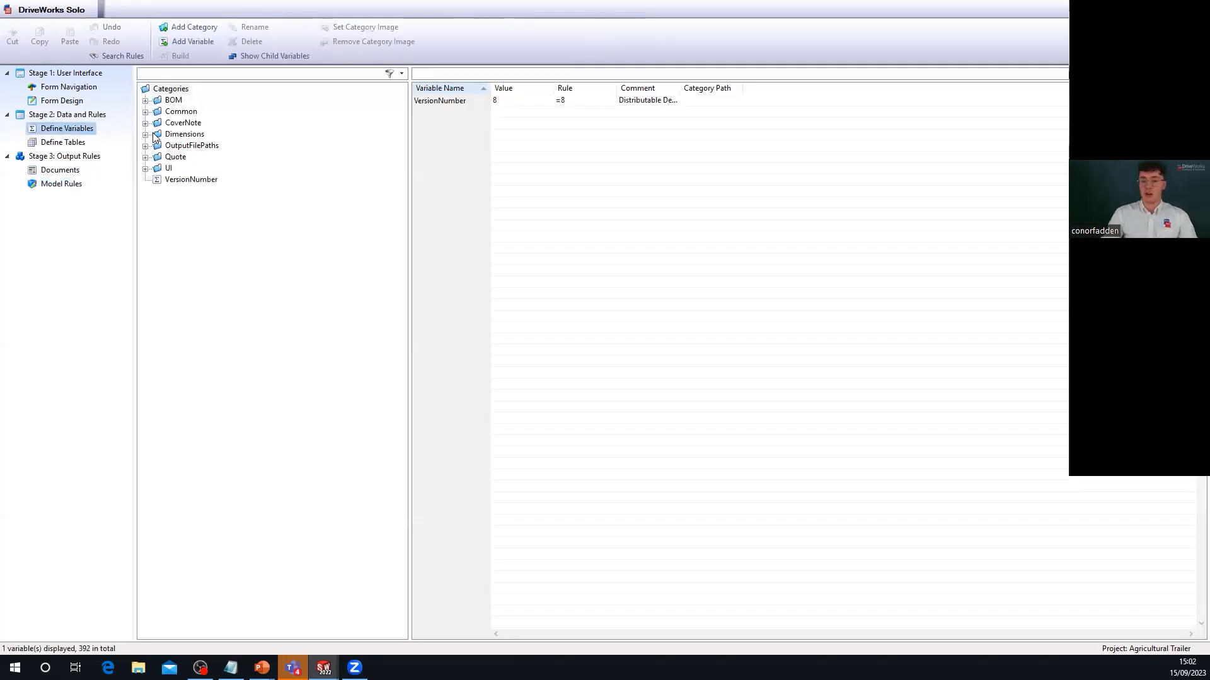
pyautogui.click(146, 100)
pyautogui.click(187, 123)
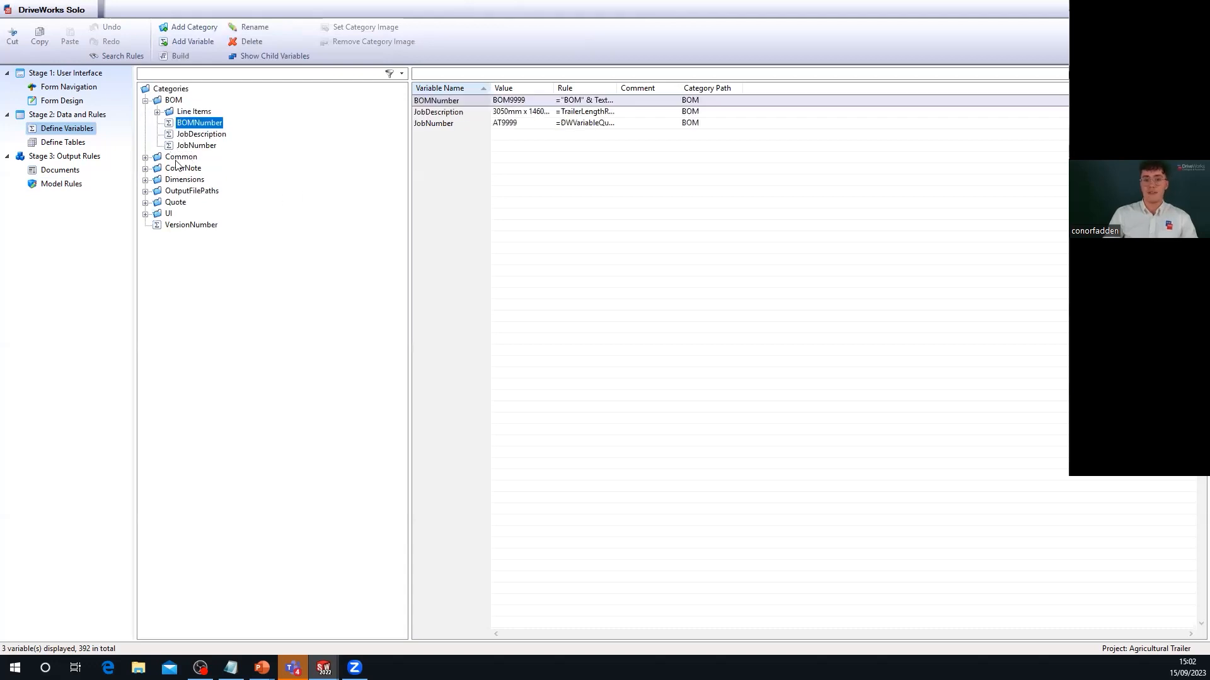
pyautogui.click(146, 101)
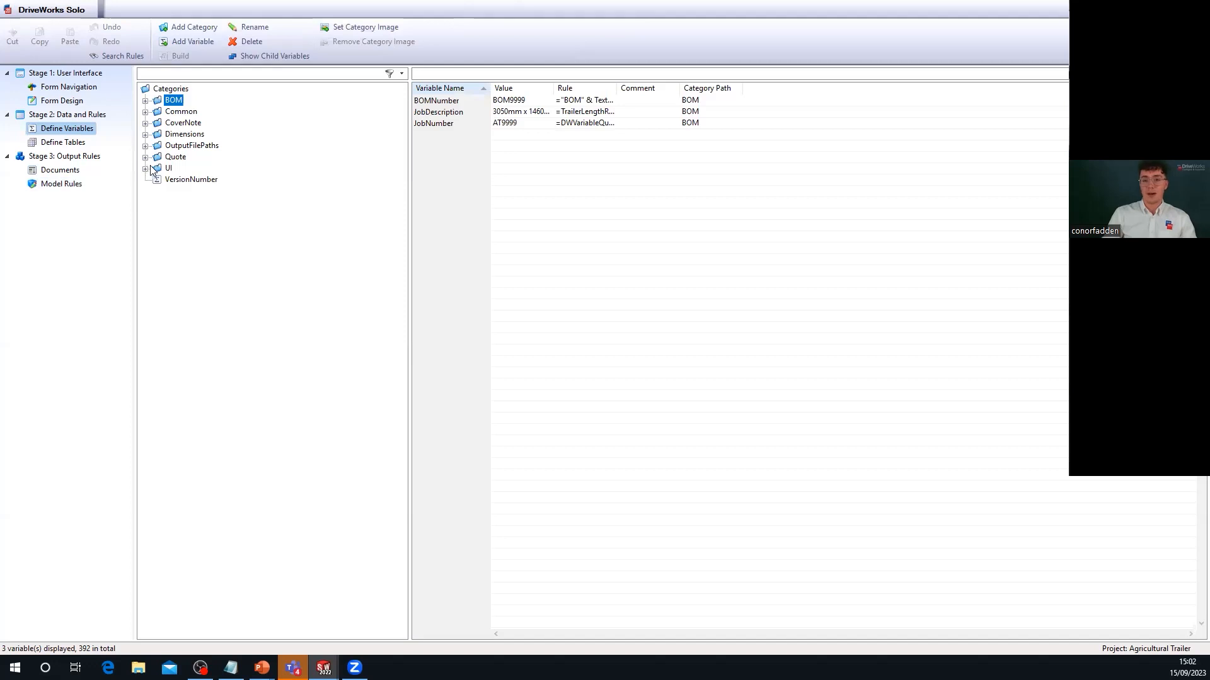
pyautogui.click(145, 168)
pyautogui.click(183, 180)
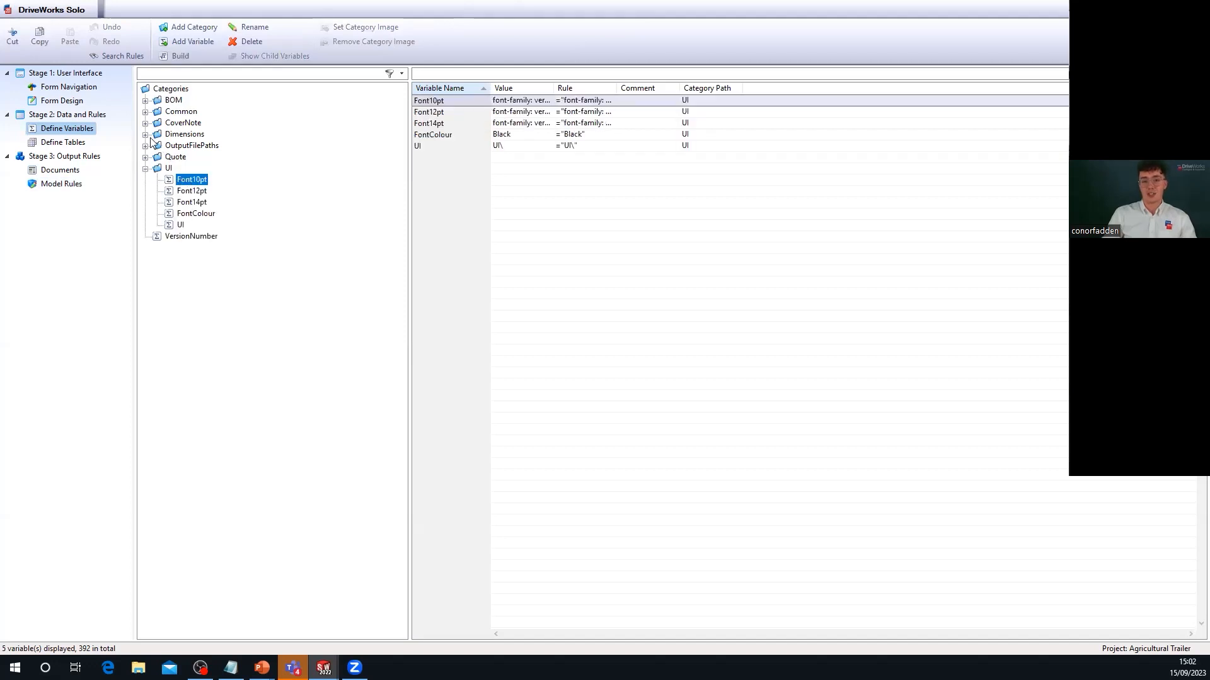
pyautogui.click(63, 101)
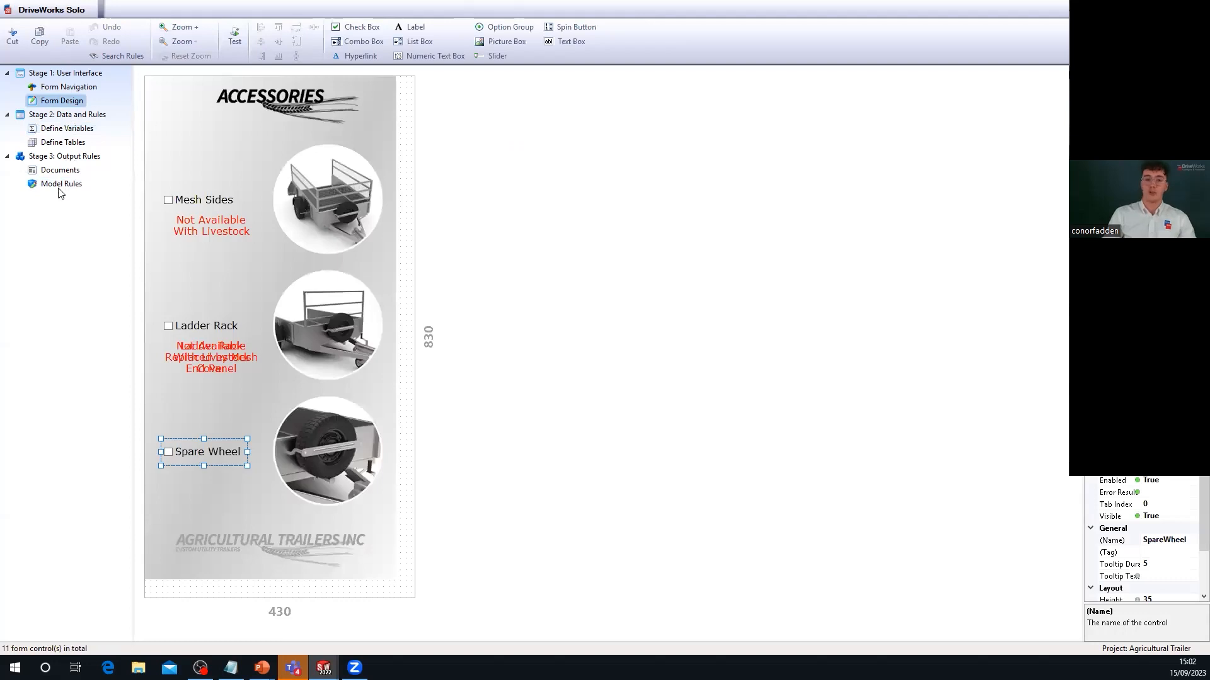
# Step: Return to the model rules and display only those of the Spare Wheel Carrier part
pyautogui.click(61, 184)
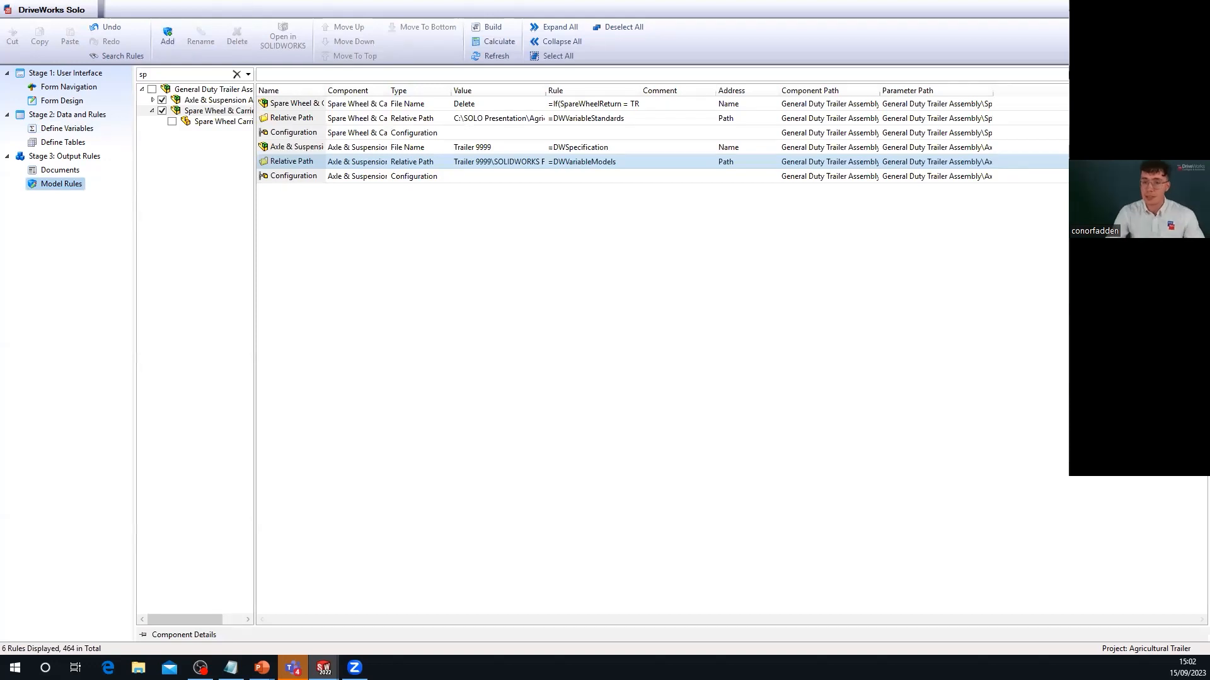
pyautogui.click(162, 101)
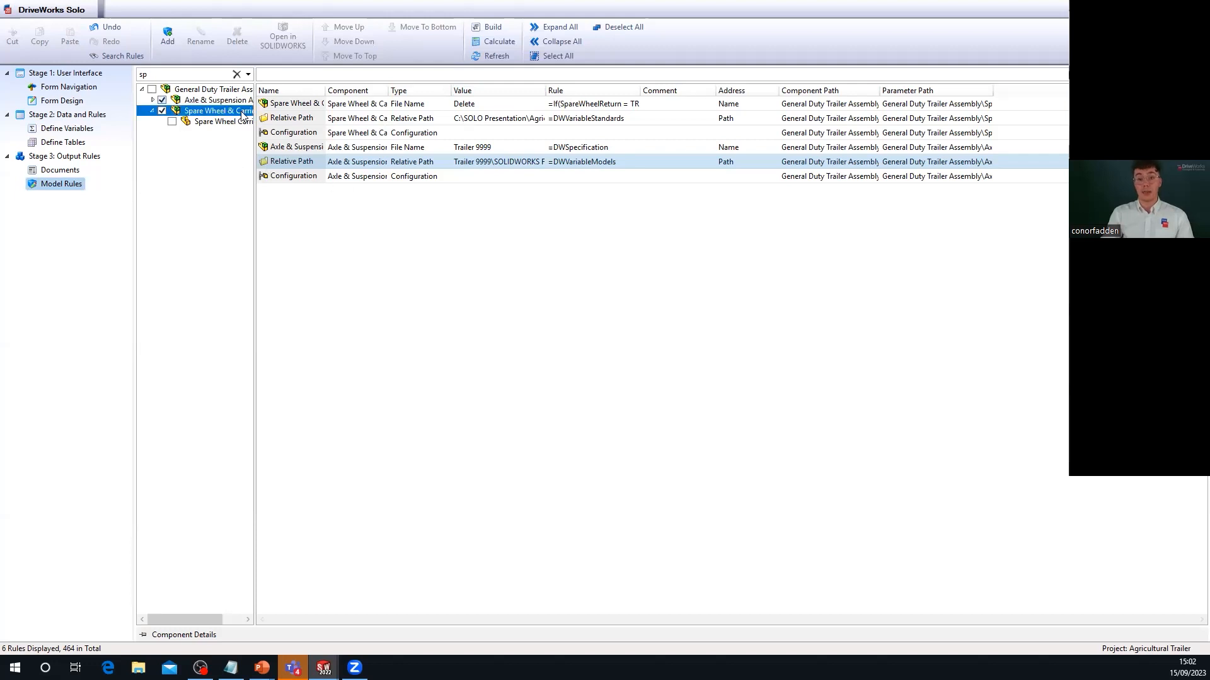
pyautogui.click(172, 122)
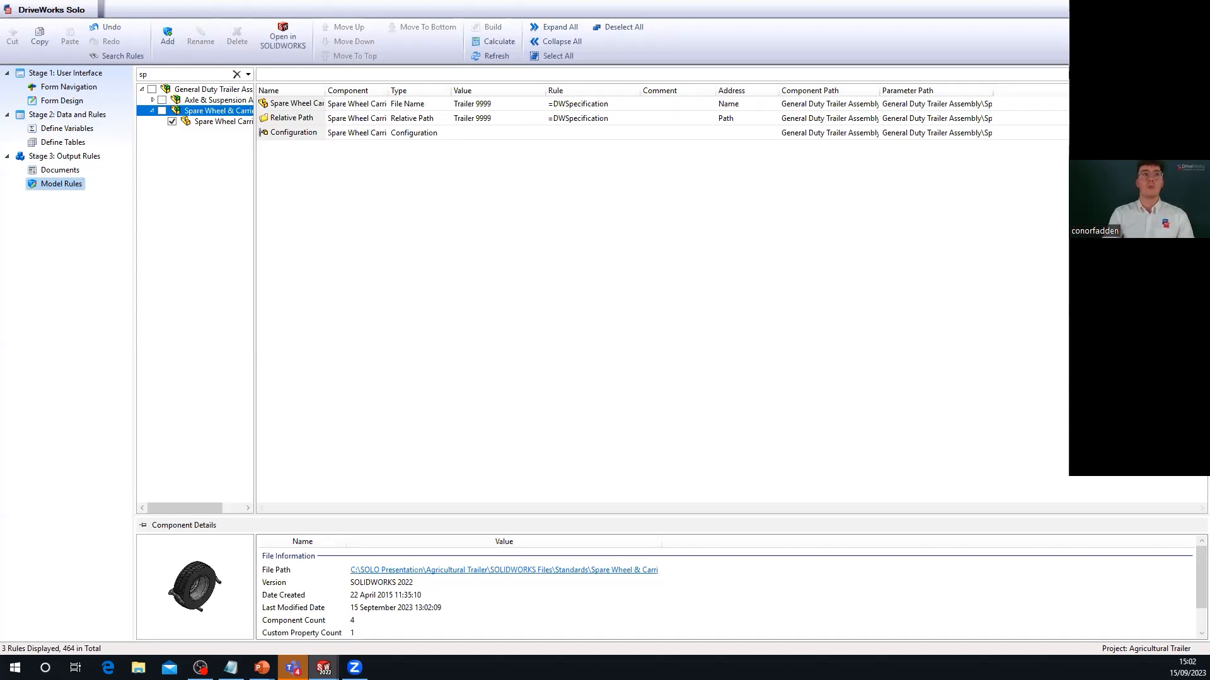
pyautogui.hotkey('alt', 'Tab')
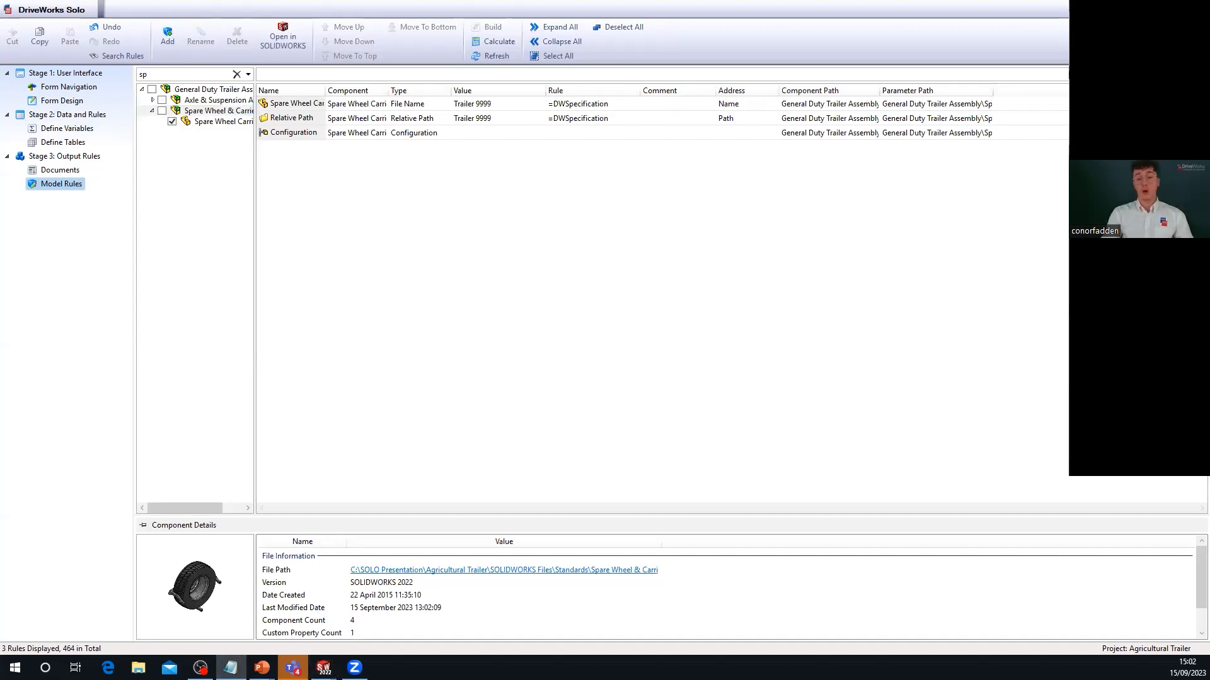
# Step: Set the Spare Wheel Carrier's file name rule to "<MASTER:NAME>" and accept it
pyautogui.doubleClick(531, 104)
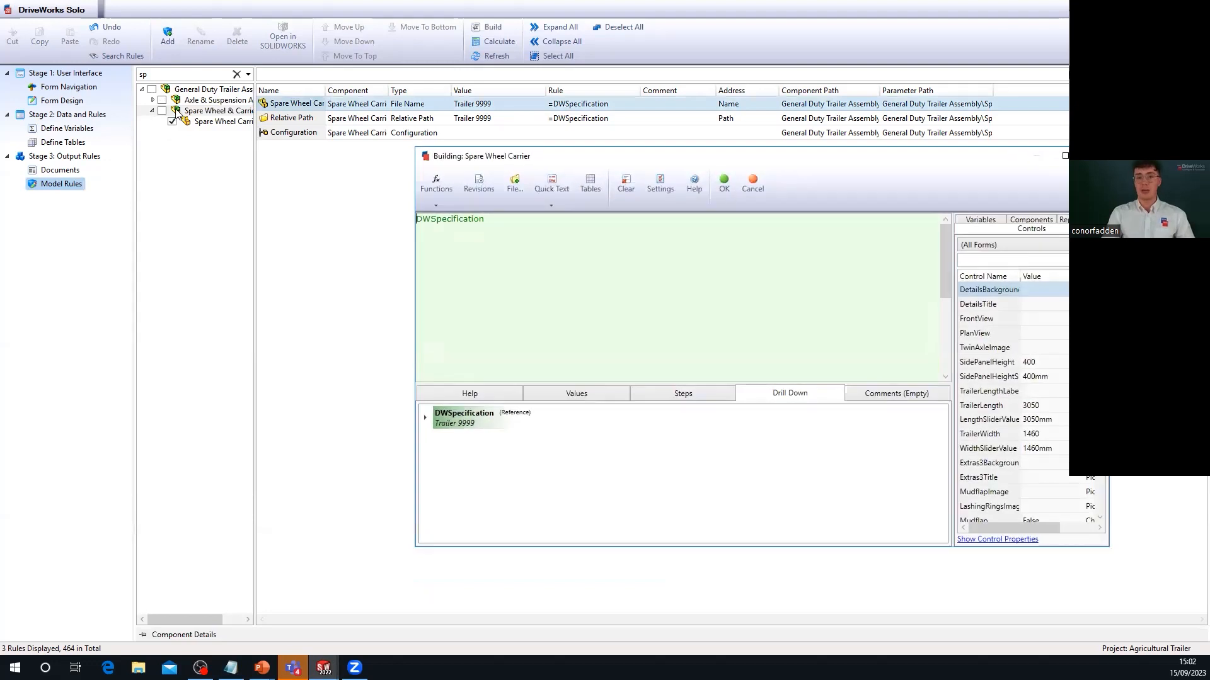
pyautogui.click(763, 187)
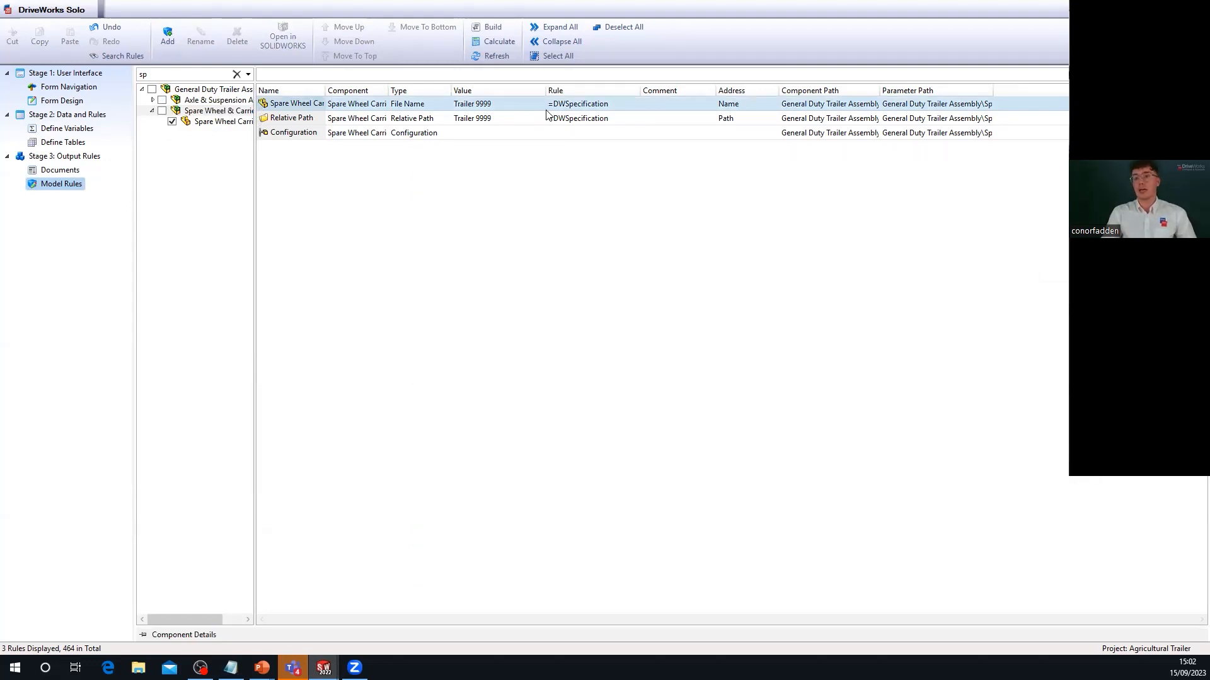
pyautogui.doubleClick(509, 107)
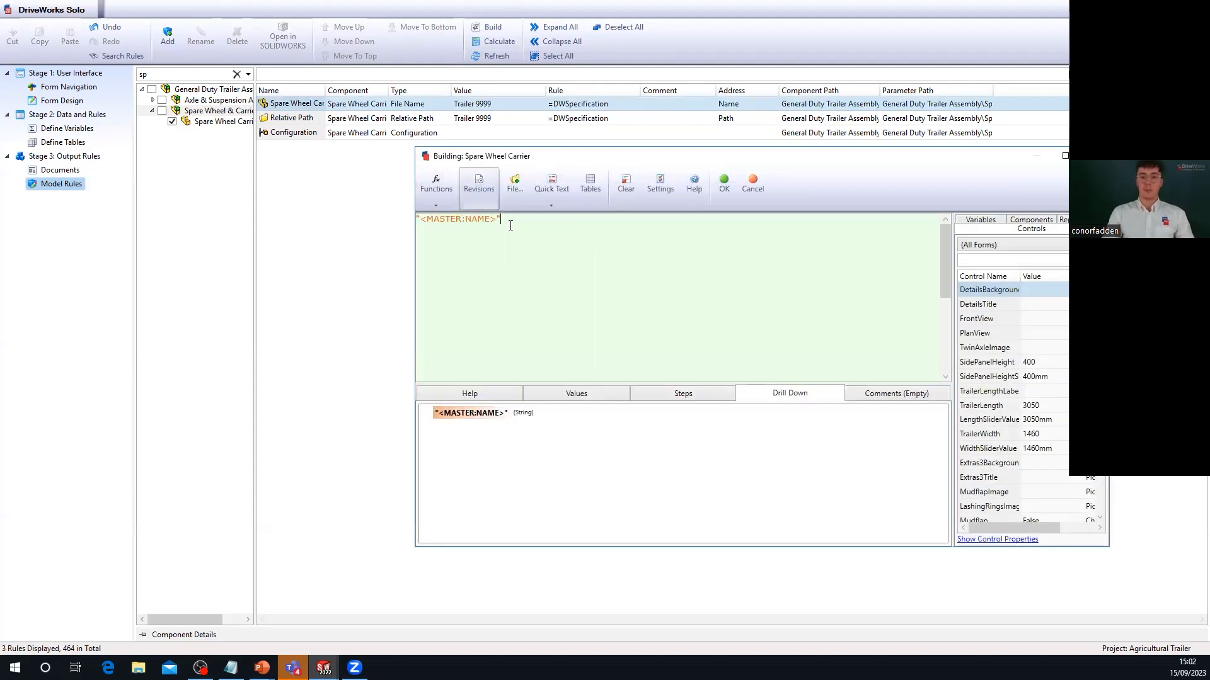
pyautogui.click(724, 189)
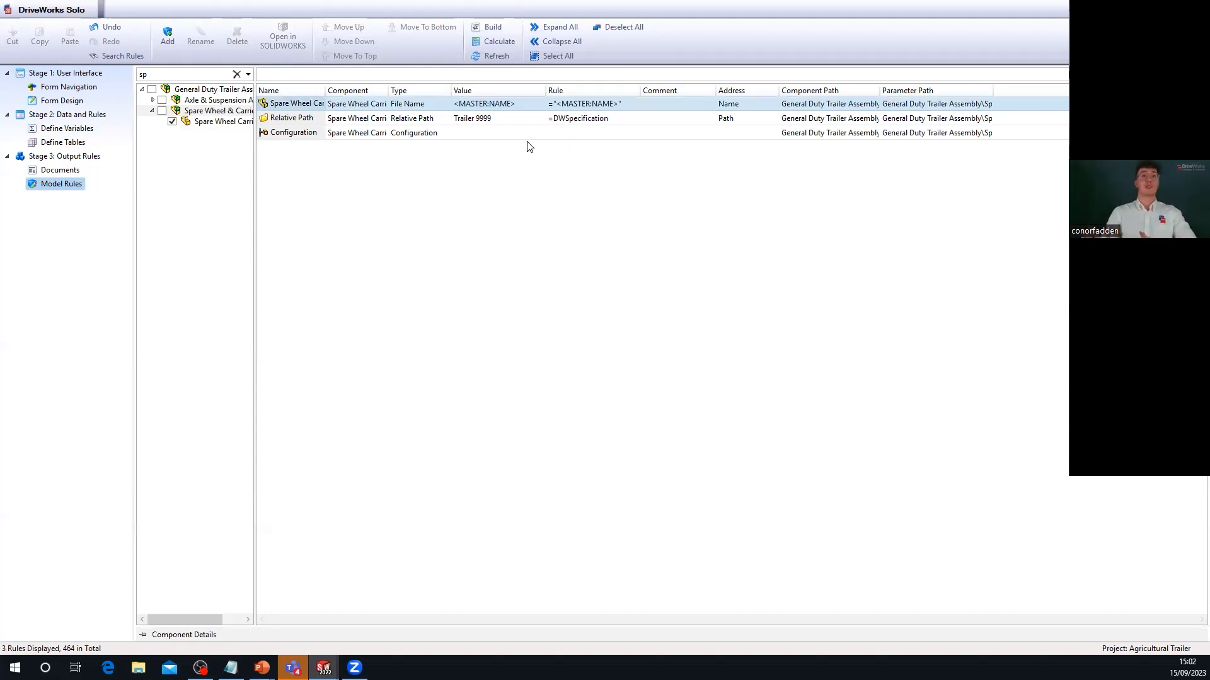
# Step: Compare the Spare Wheel Carrier's rules with its parent assembly's rules and view the part's component details
pyautogui.click(162, 111)
pyautogui.click(192, 121)
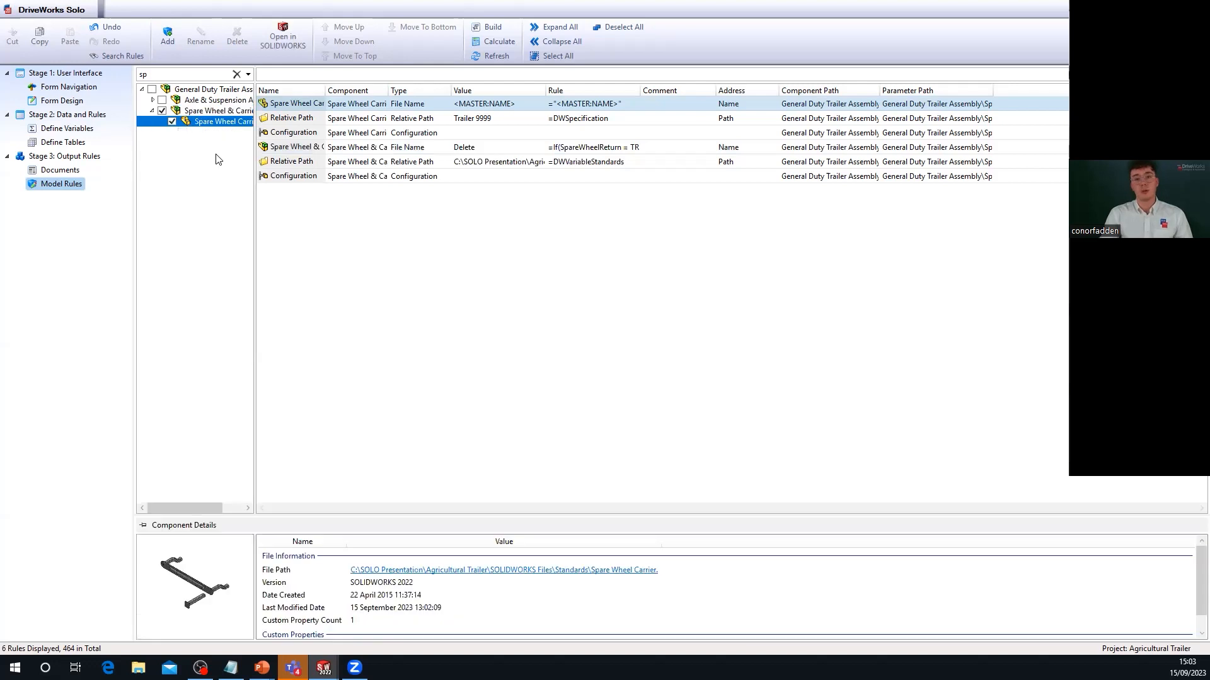
pyautogui.click(162, 111)
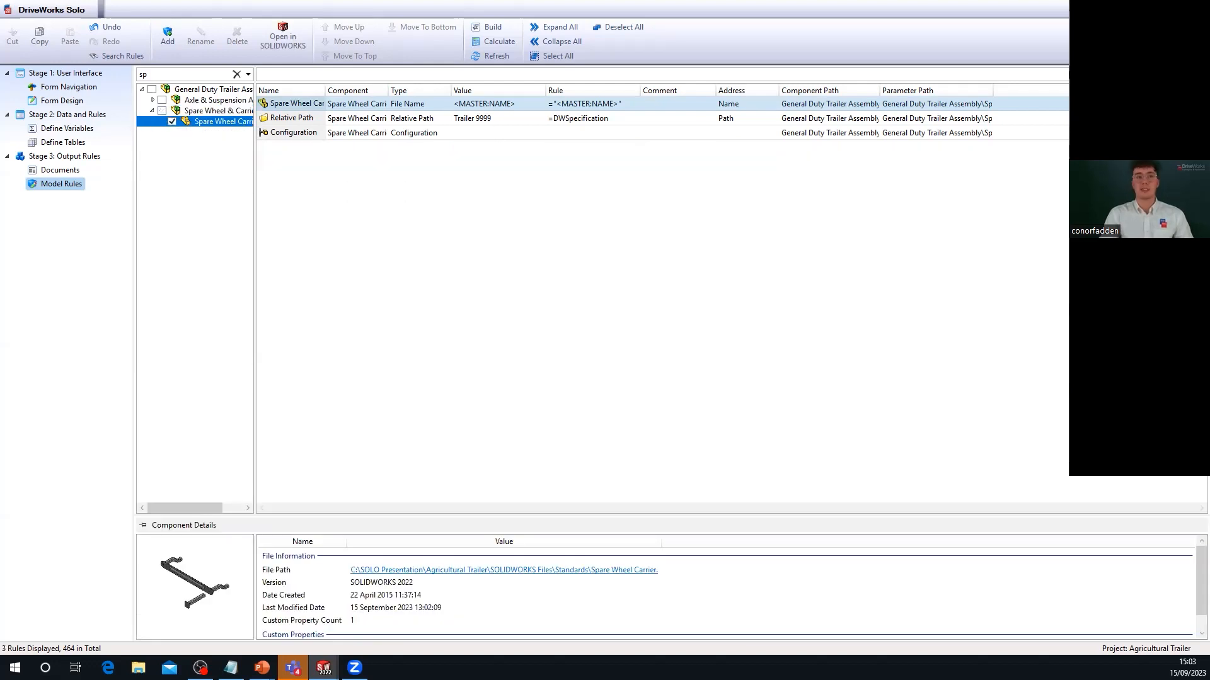
# Step: Open the Spare Wheel Carrier's relative path rule and clear its existing expression
pyautogui.doubleClick(569, 119)
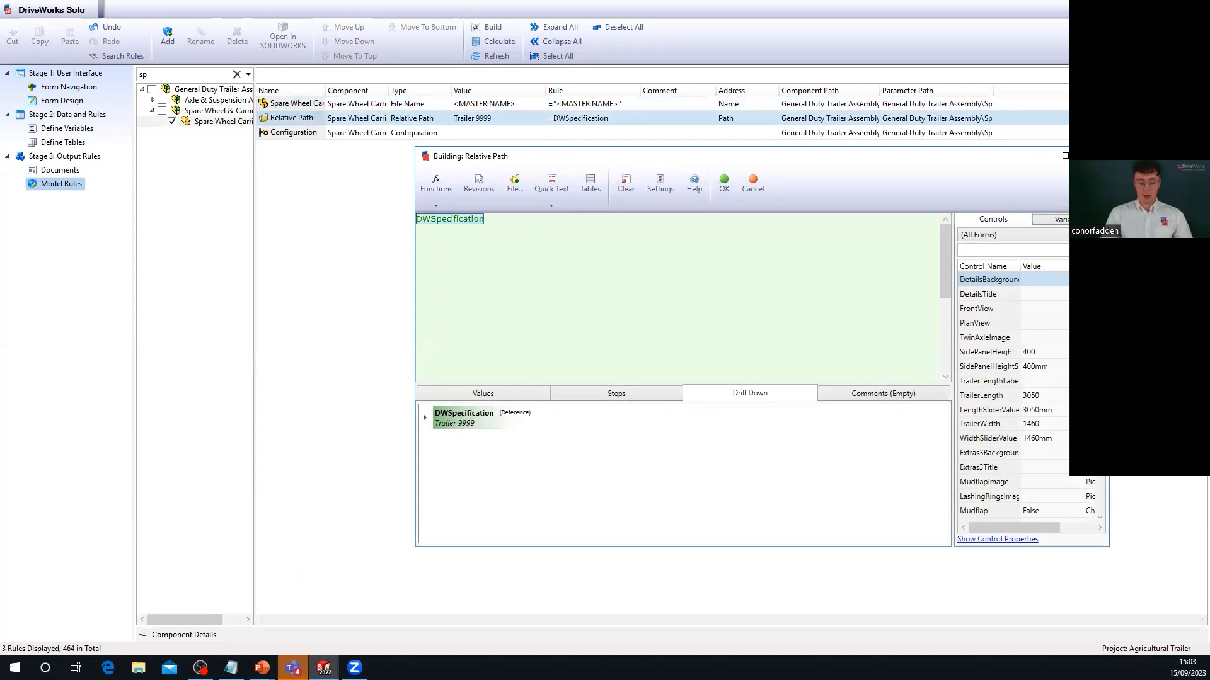
pyautogui.write('varia')
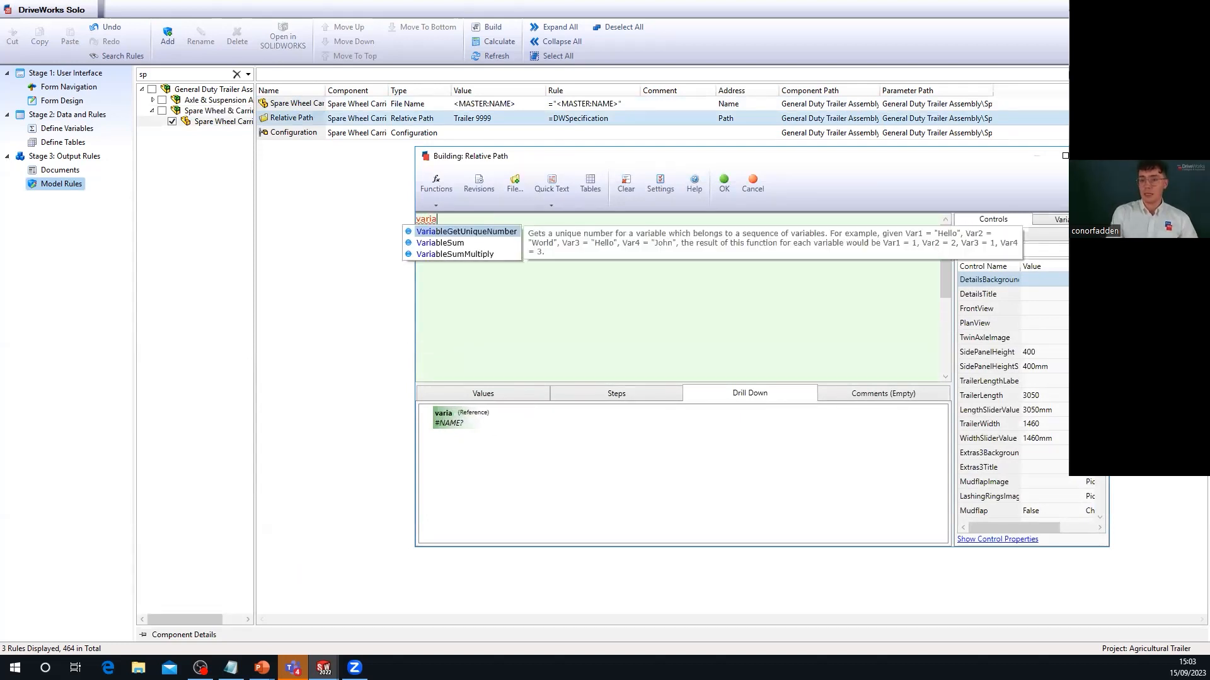
pyautogui.press('BackSpace')
pyautogui.press('BackSpace')
pyautogui.press('BackSpace')
pyautogui.write('ari')
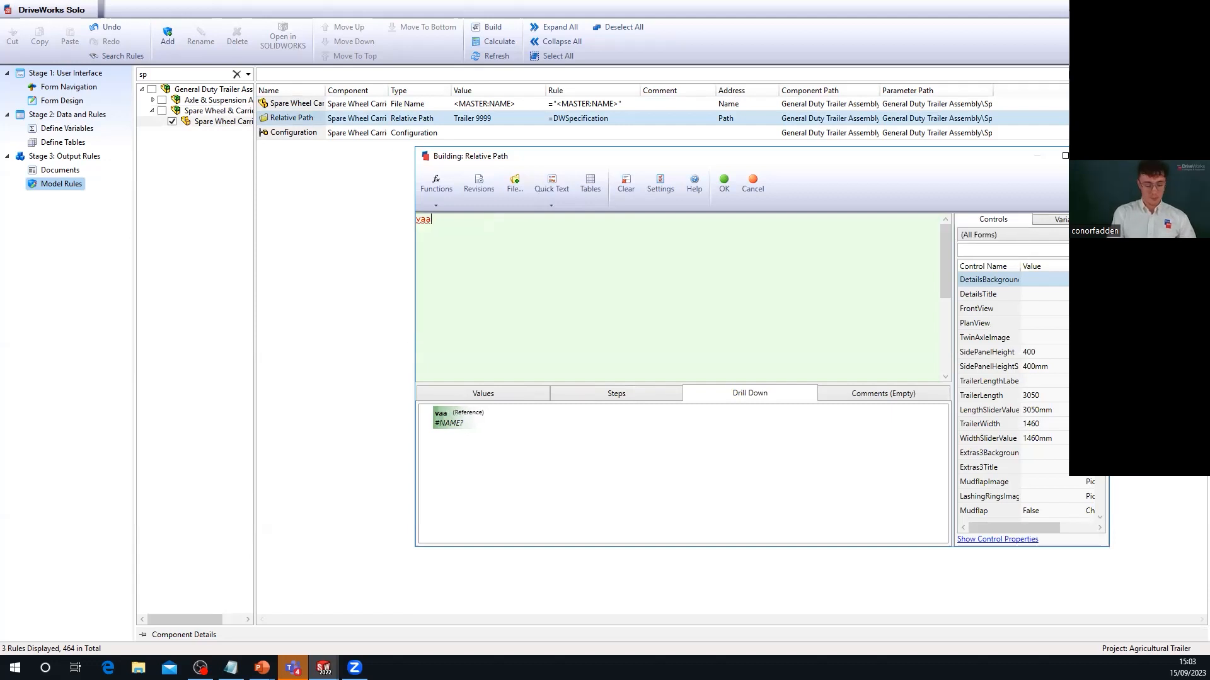
pyautogui.press('BackSpace')
pyautogui.press('BackSpace')
pyautogui.press('BackSpace')
pyautogui.press('BackSpace')
pyautogui.press('BackSpace')
# Step: Insert the Standards variable (DWVariableStandards) as the Spare Wheel Carrier's relative path rule
pyautogui.write('stan')
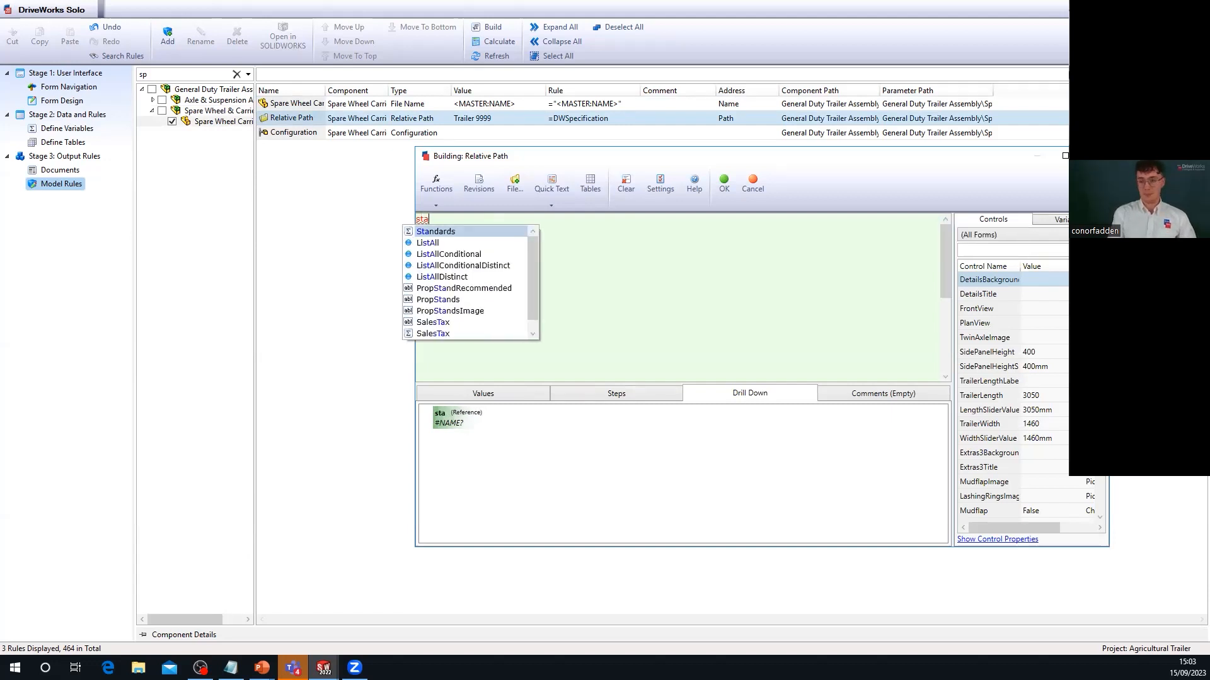
pyautogui.press('Down')
pyautogui.press('Down')
pyautogui.press('Up')
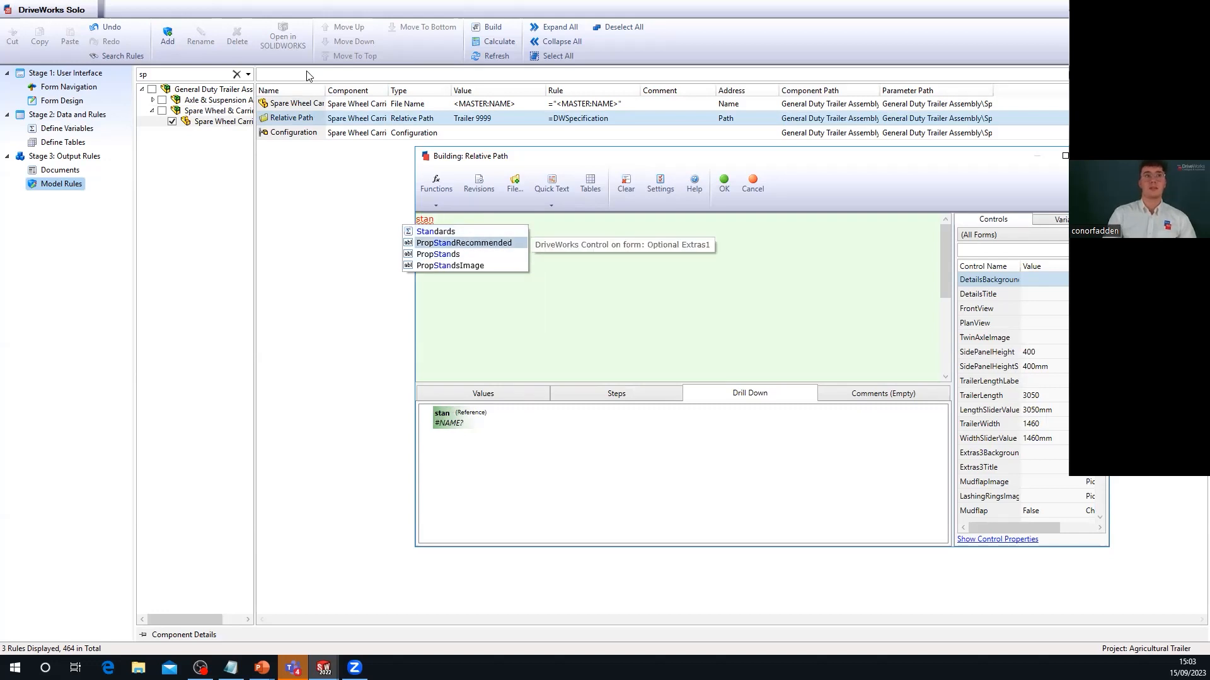
pyautogui.click(474, 233)
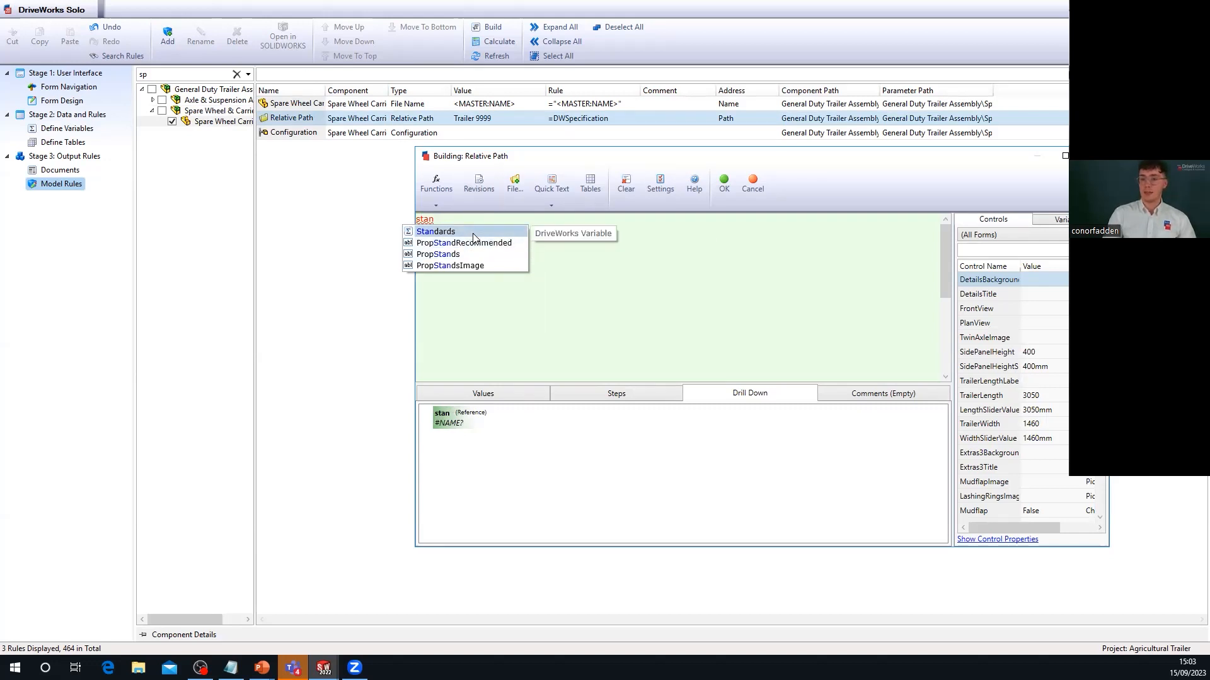
pyautogui.doubleClick(473, 235)
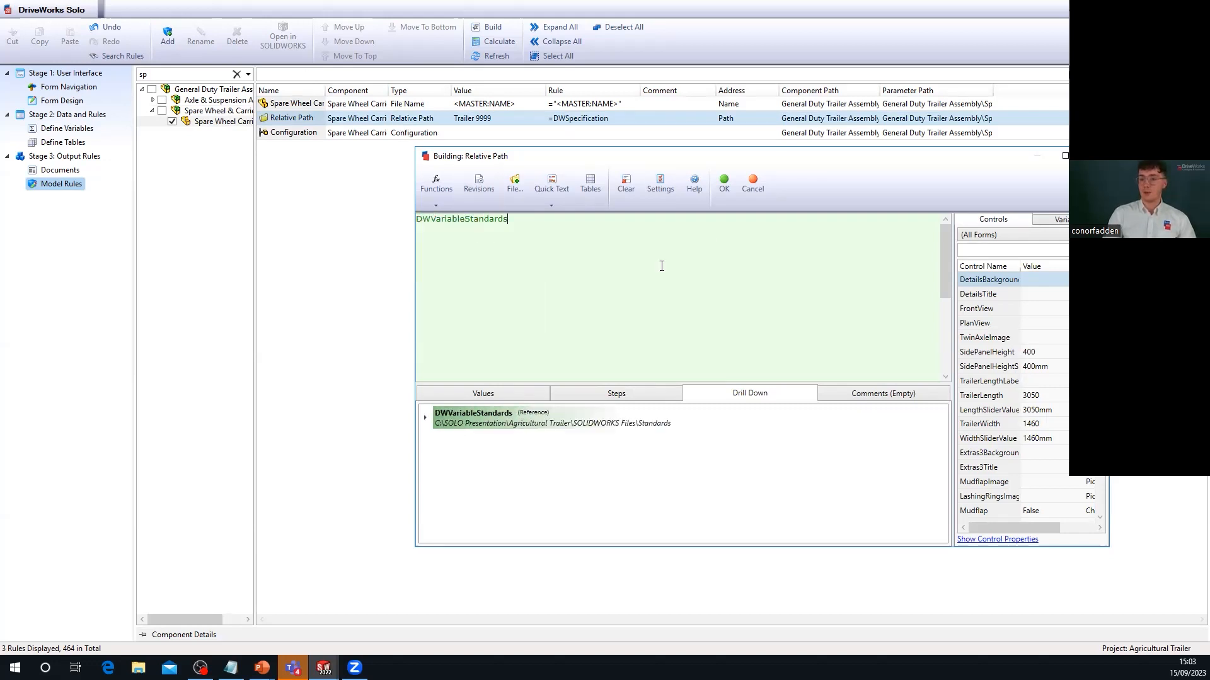
# Step: Inspect how the Standards variable builds its folder path, and accept the relative path rule
pyautogui.rightClick(451, 223)
pyautogui.click(589, 241)
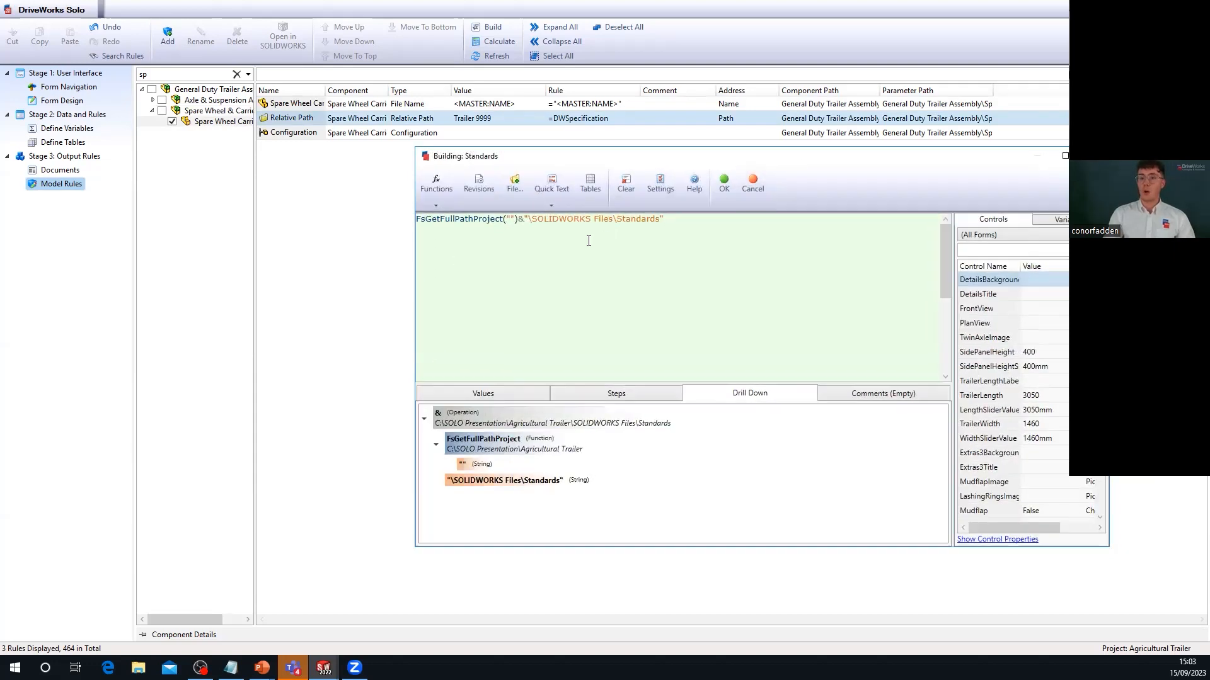
pyautogui.moveTo(415, 219); pyautogui.dragTo(521, 228)
pyautogui.moveTo(724, 226); pyautogui.dragTo(724, 226)
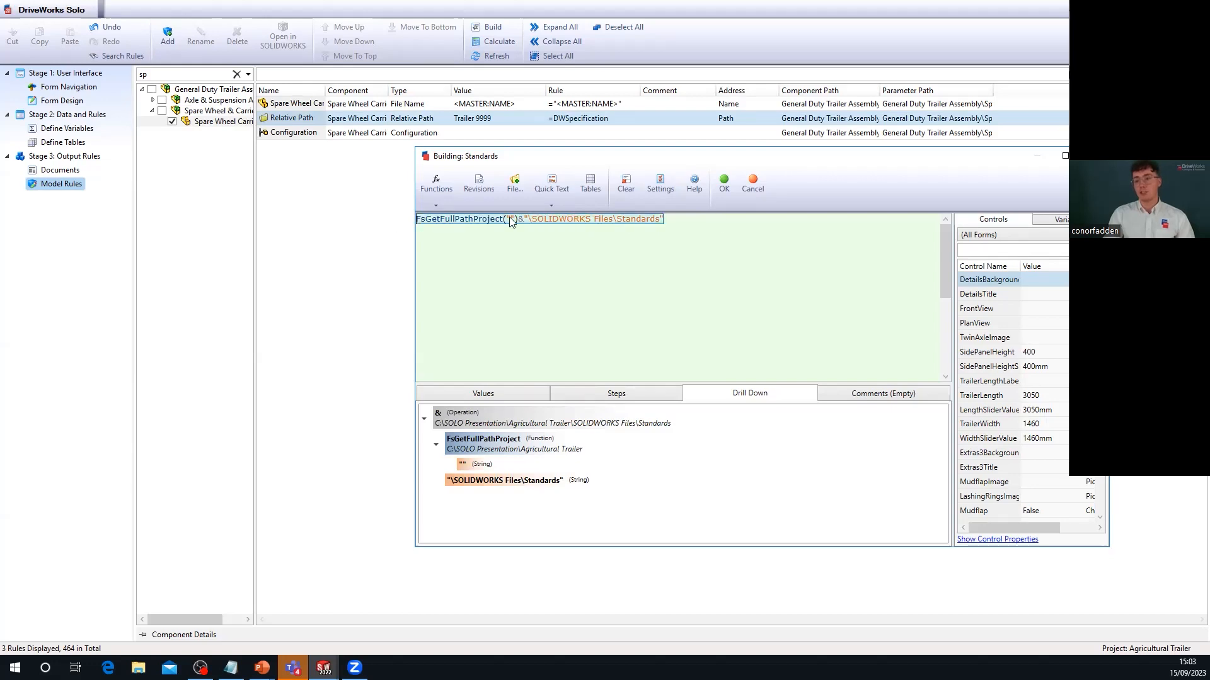
pyautogui.click(724, 194)
pyautogui.click(724, 194)
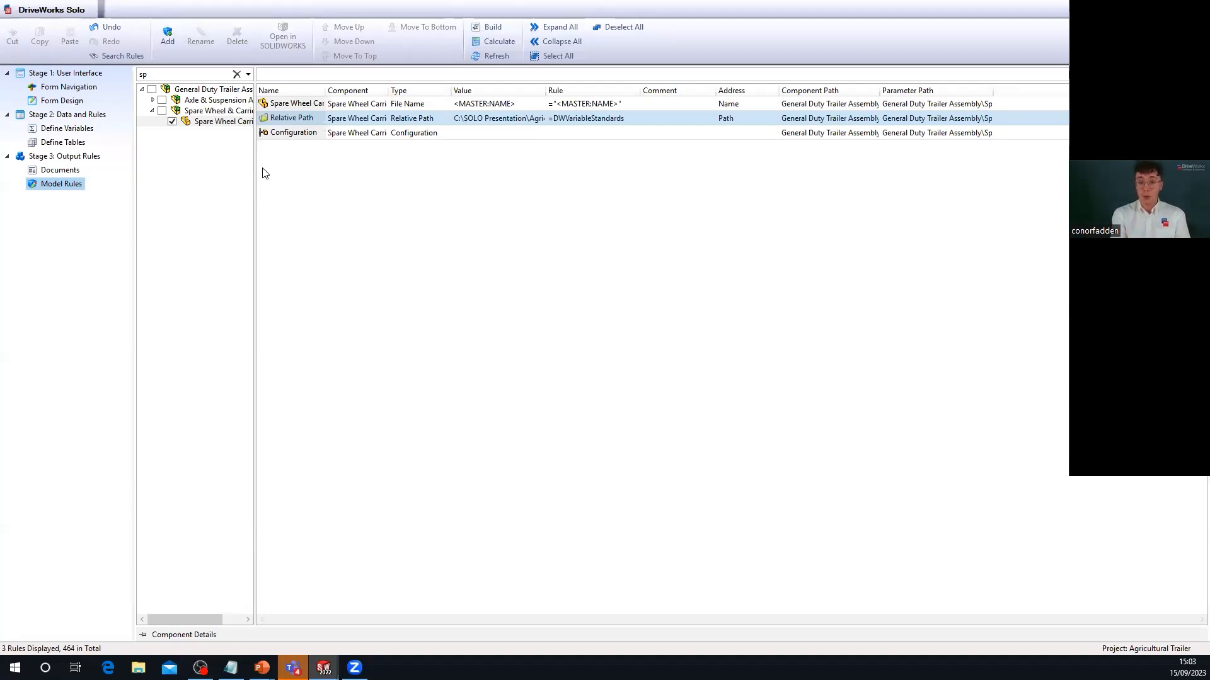
# Step: Check the Spare Wheel check box on the Accessories form design and return to the model rules
pyautogui.click(52, 102)
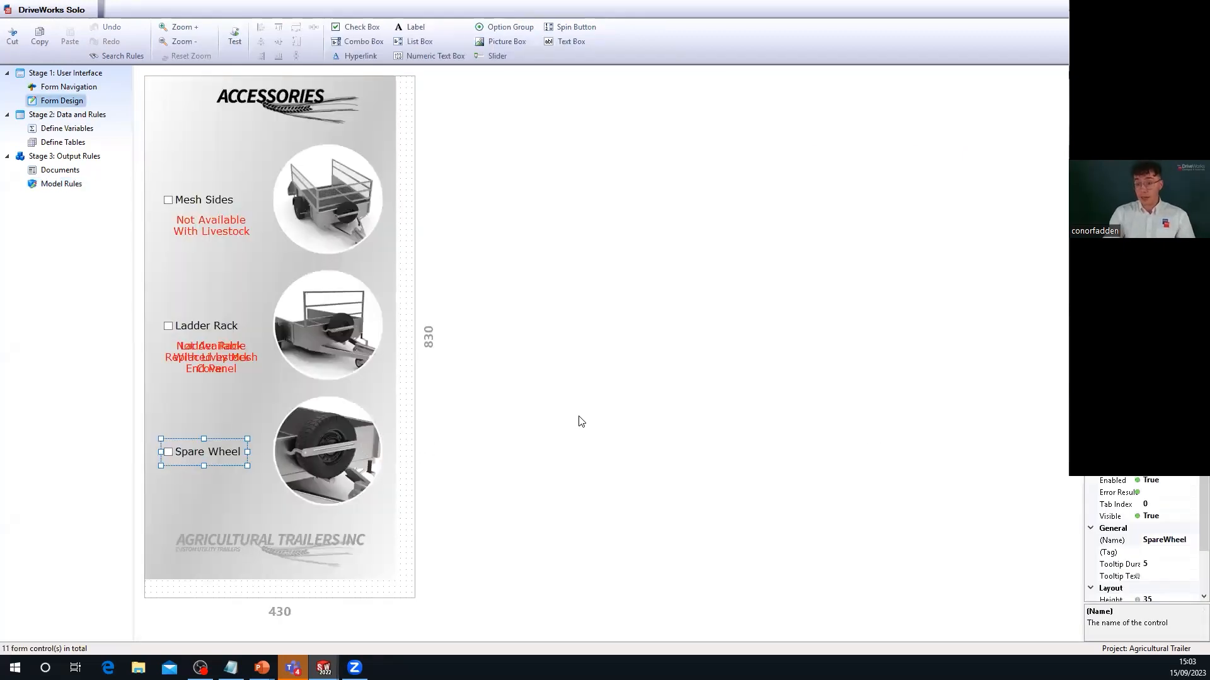
pyautogui.click(58, 185)
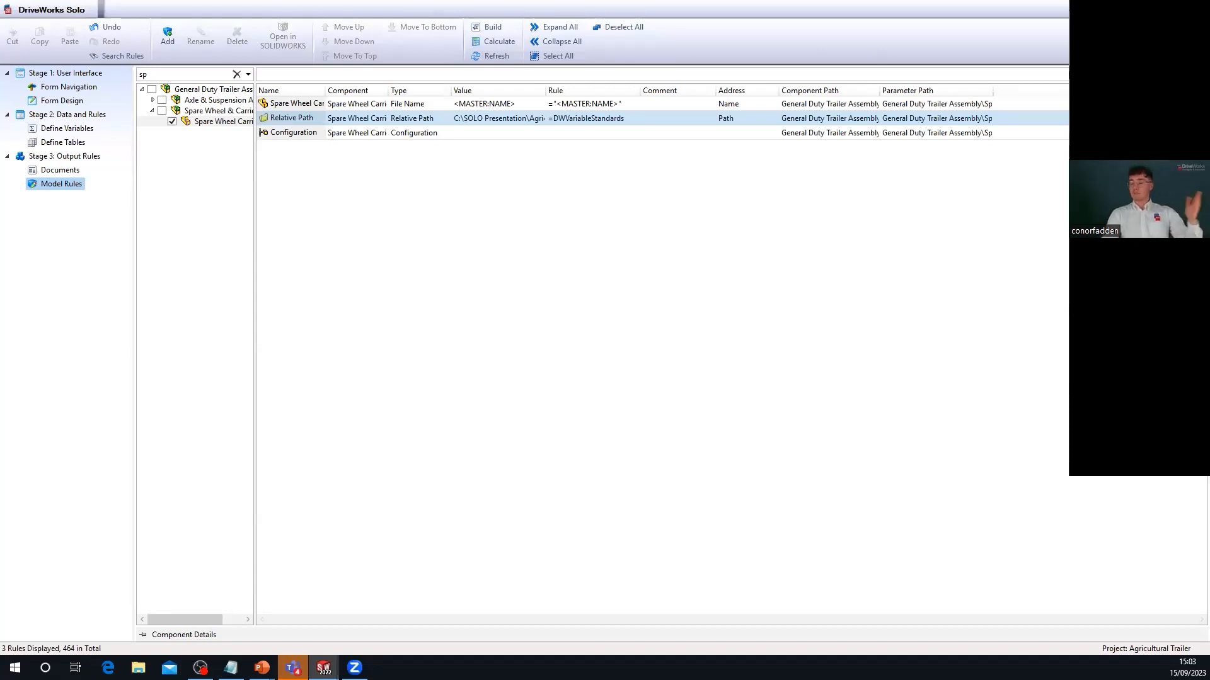
pyautogui.click(1137, 9)
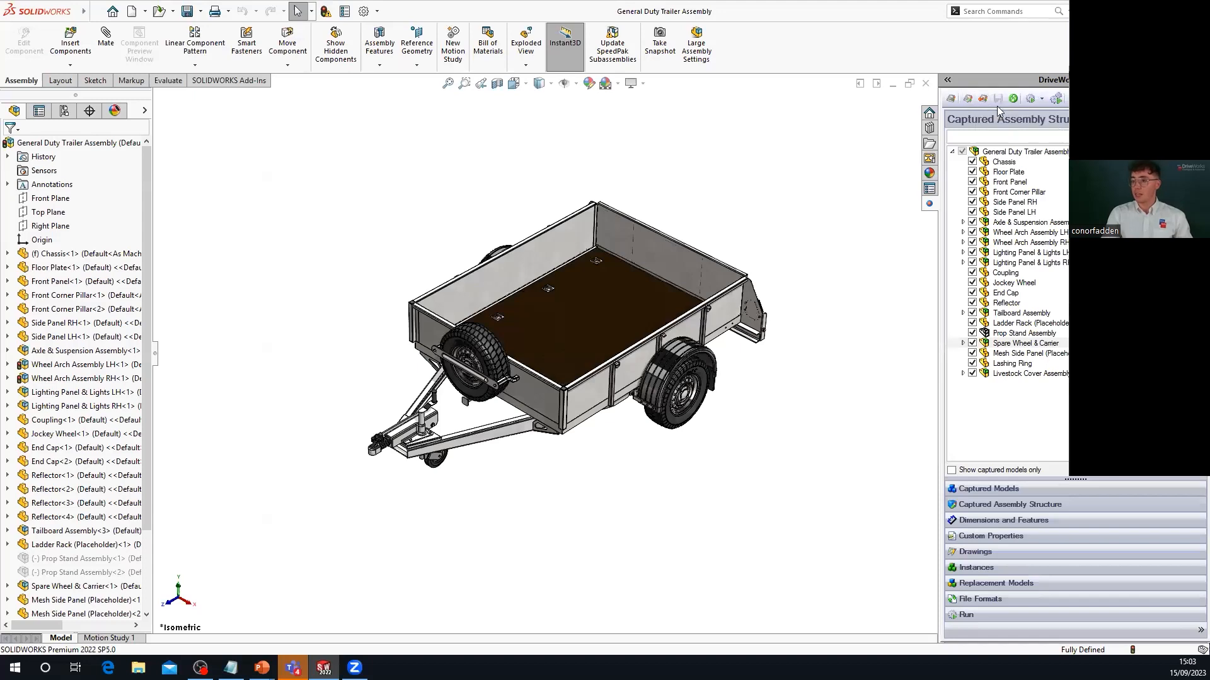
pyautogui.click(967, 99)
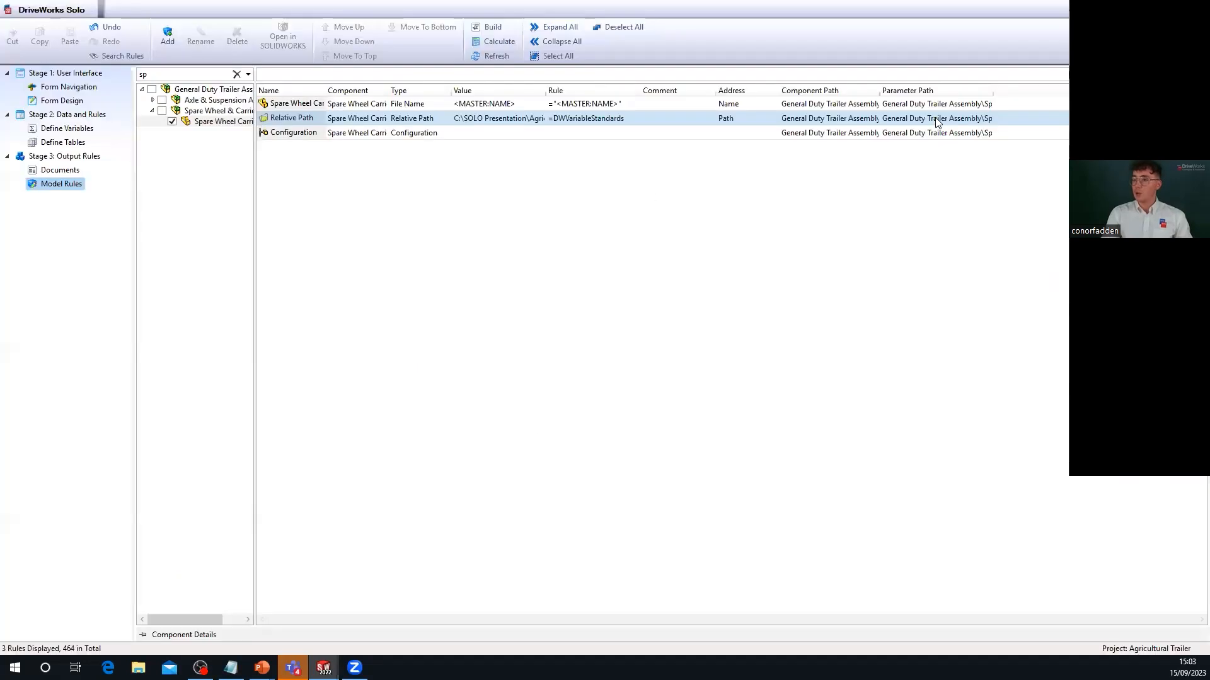
# Step: Display only the Spare Wheel & Carrier assembly's rules and review its file name rule without changing it
pyautogui.click(172, 122)
pyautogui.click(163, 110)
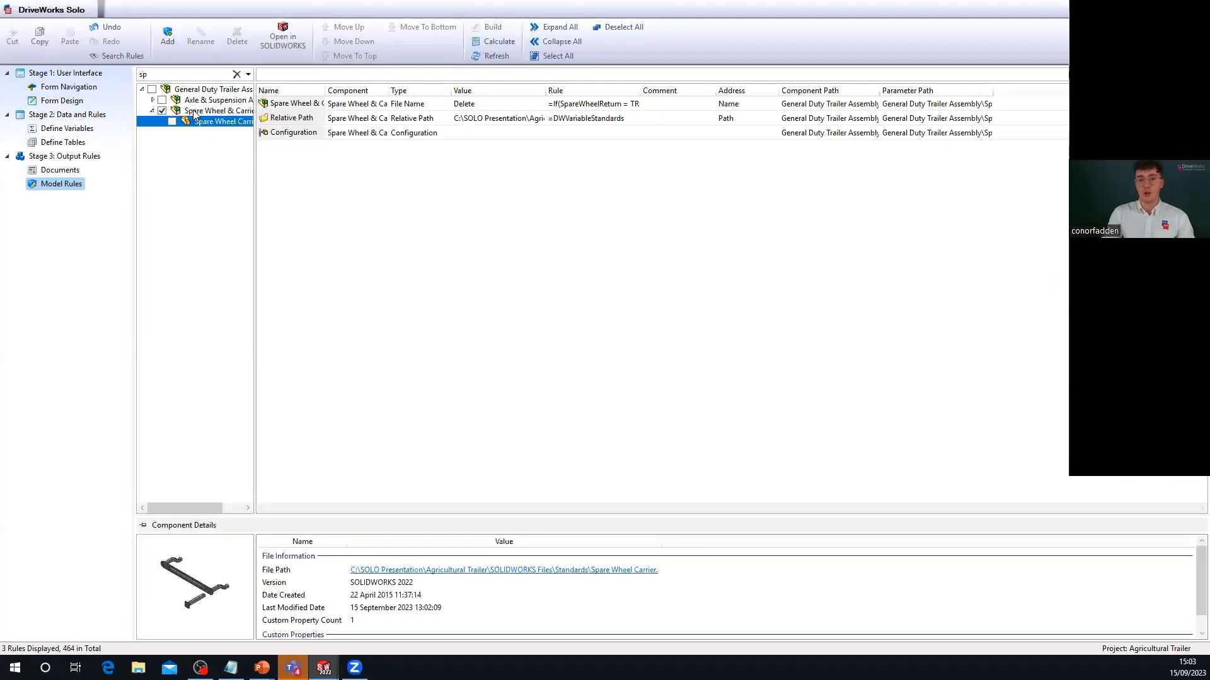
pyautogui.click(193, 111)
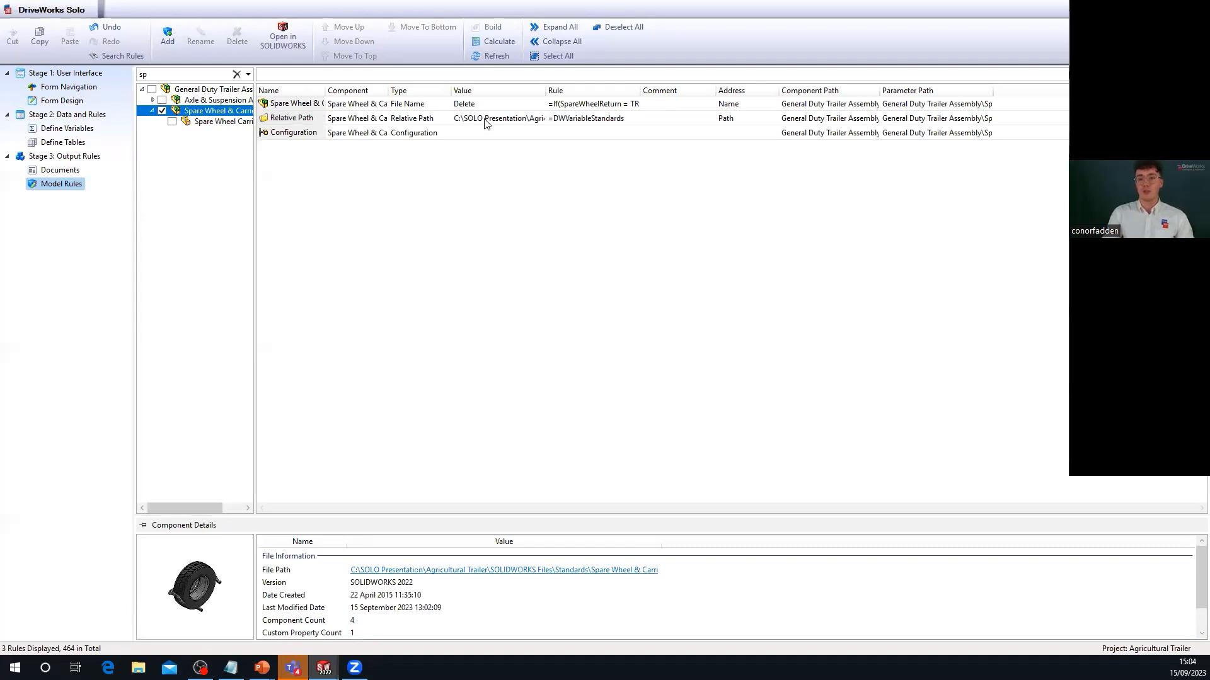
pyautogui.doubleClick(591, 105)
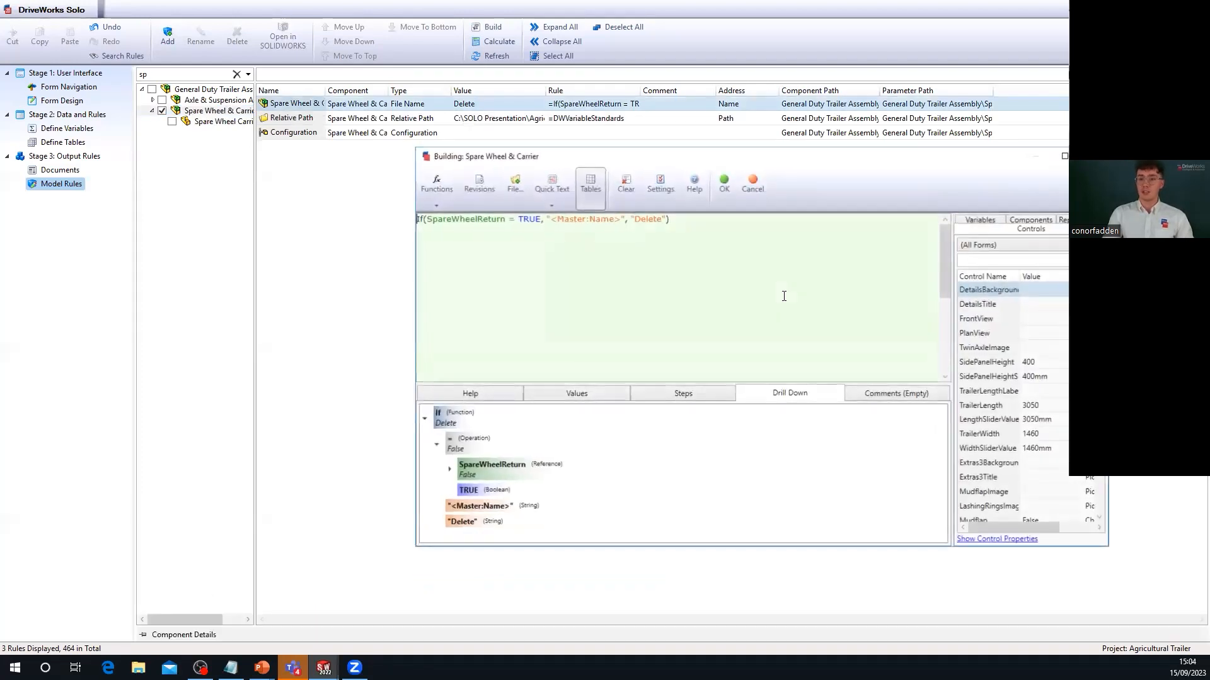
pyautogui.click(751, 186)
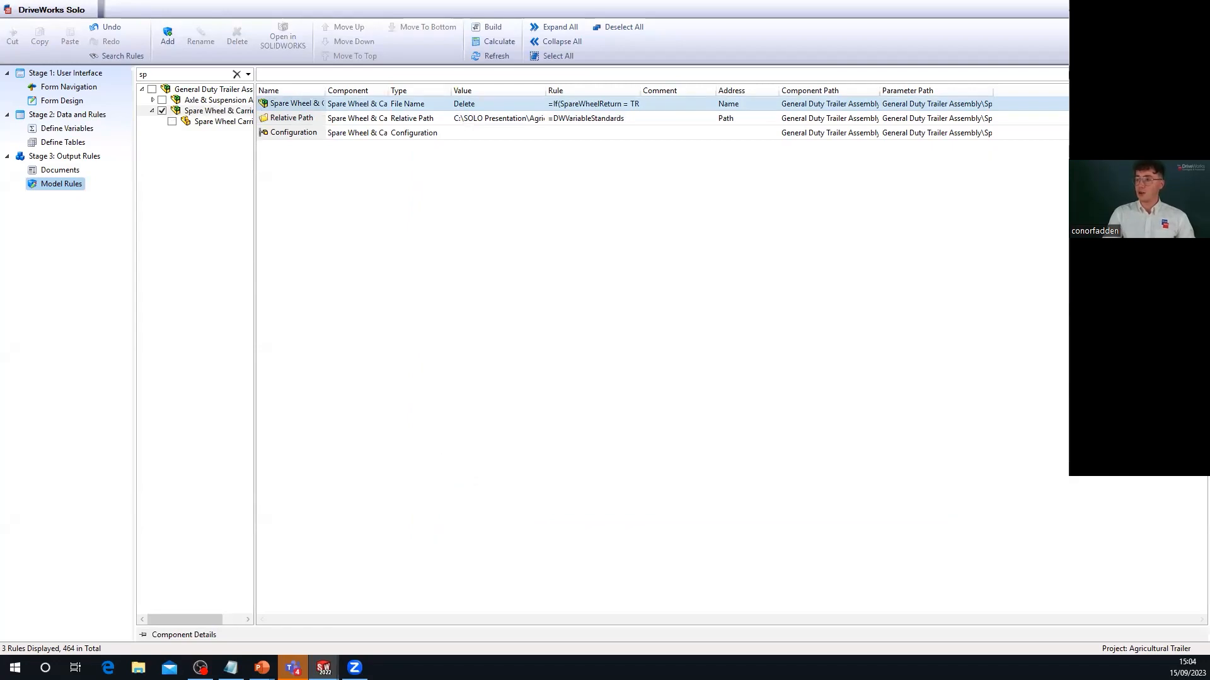
# Step: Return to SOLIDWORKS, run the project, and complete the customer details form with the customer's address and a country
pyautogui.click(1195, 9)
pyautogui.click(1030, 99)
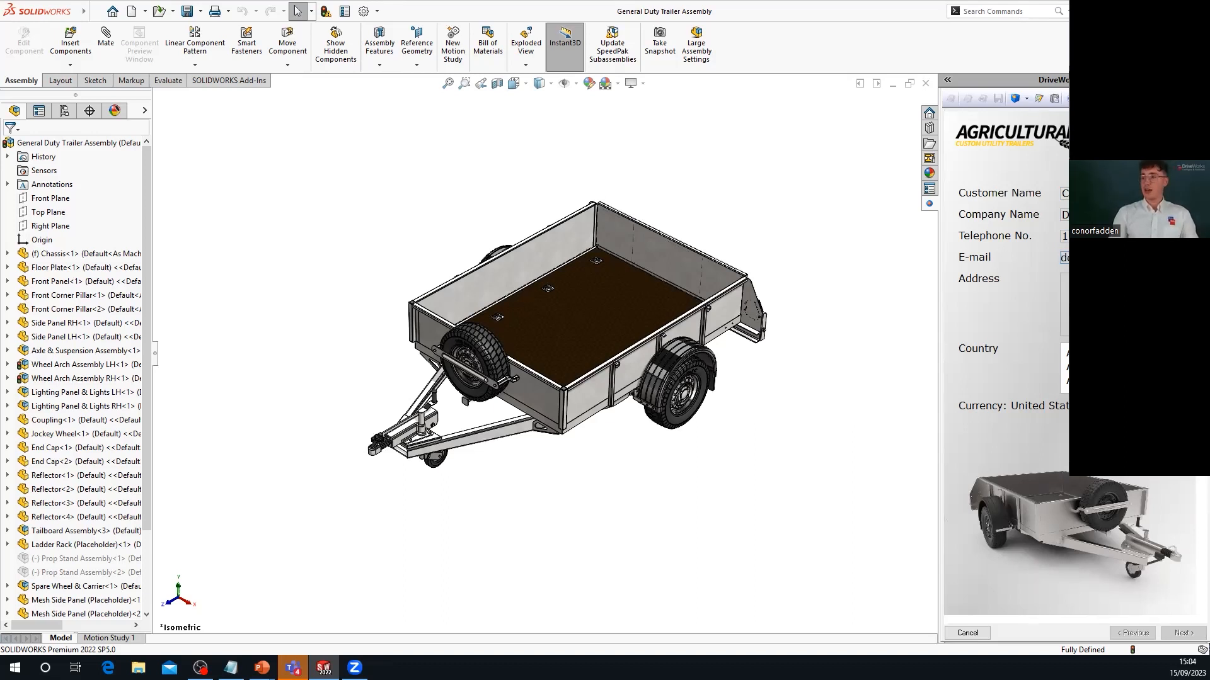
pyautogui.click(1063, 279)
pyautogui.write('D')
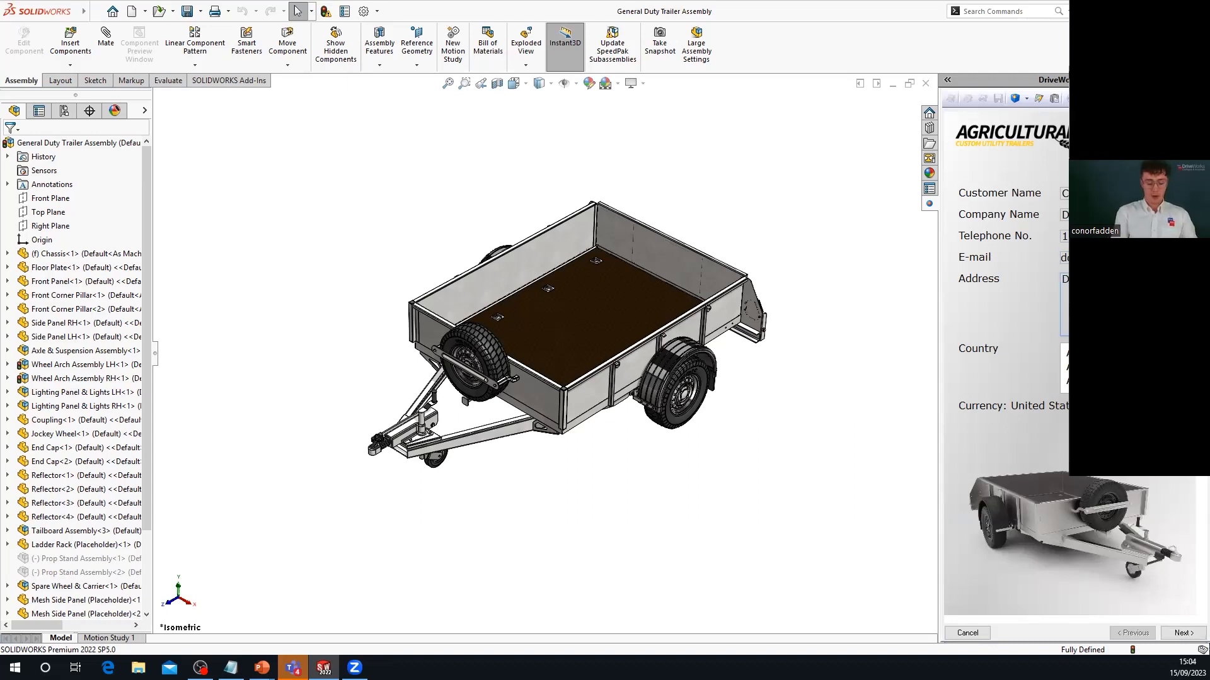
pyautogui.scroll(-20, 1121, 368)
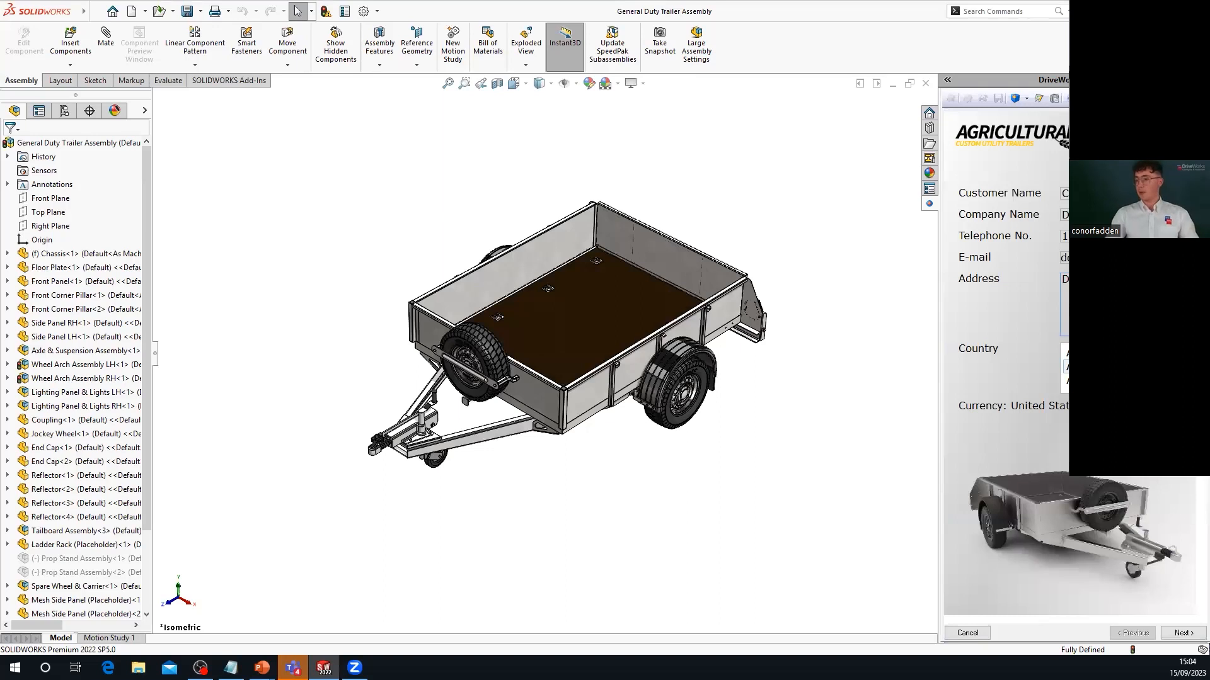
pyautogui.scroll(1, 1122, 369)
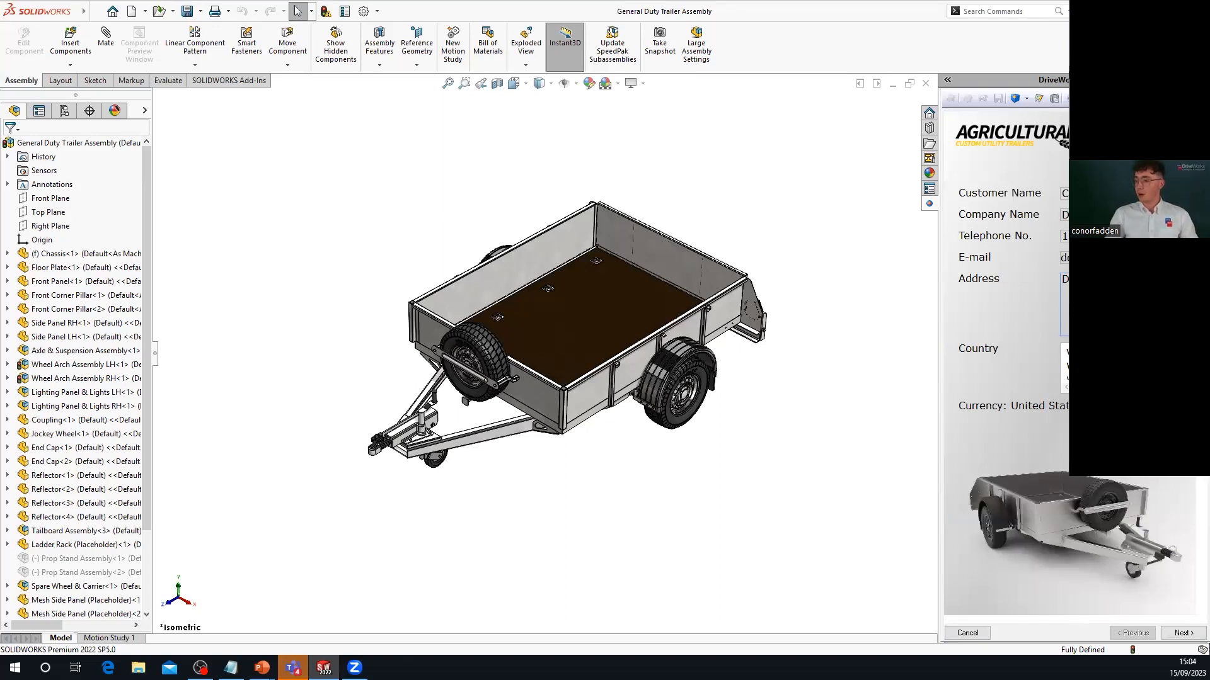
pyautogui.click(1109, 353)
pyautogui.click(1184, 632)
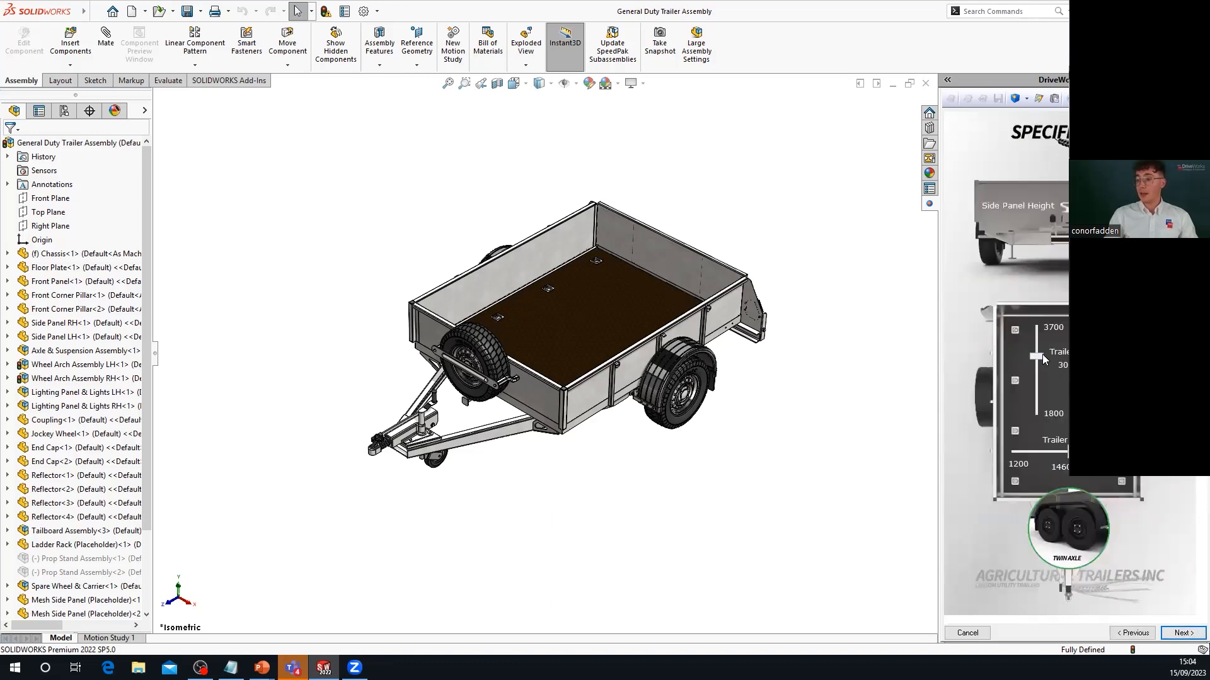
# Step: Set the trailer length to 3700 mm and the width to 1200 mm, and continue to the accessories
pyautogui.moveTo(1036, 357); pyautogui.dragTo(1036, 325)
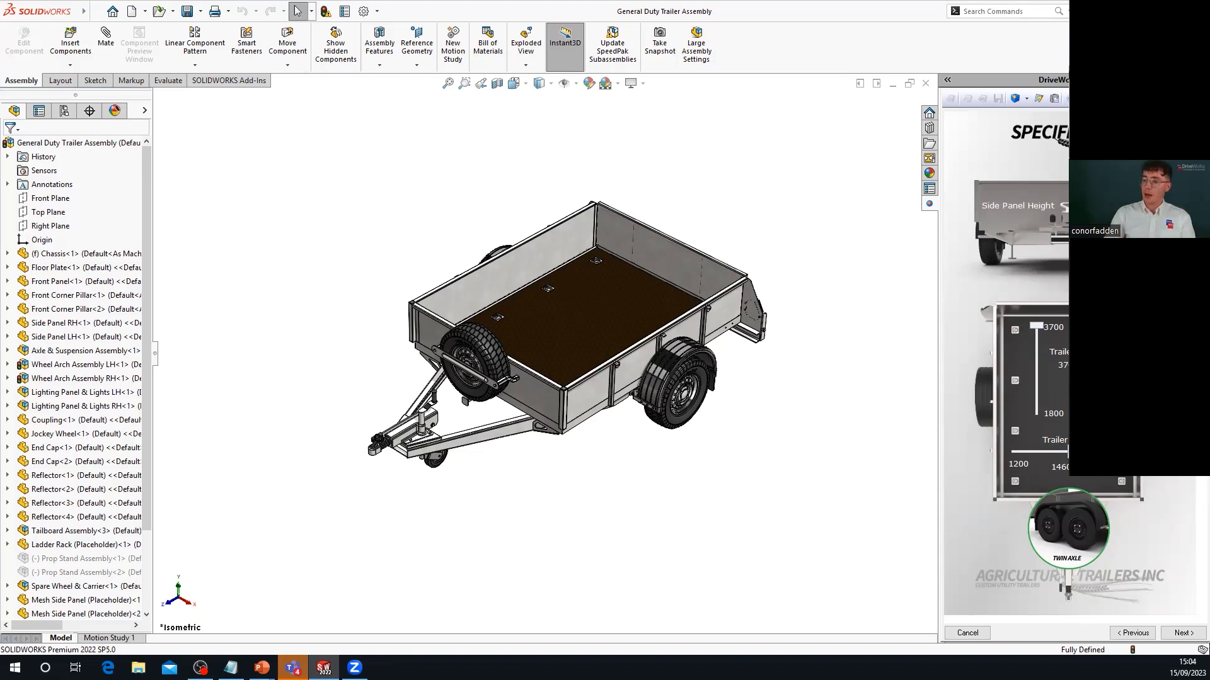
pyautogui.moveTo(1066, 452); pyautogui.dragTo(1011, 452)
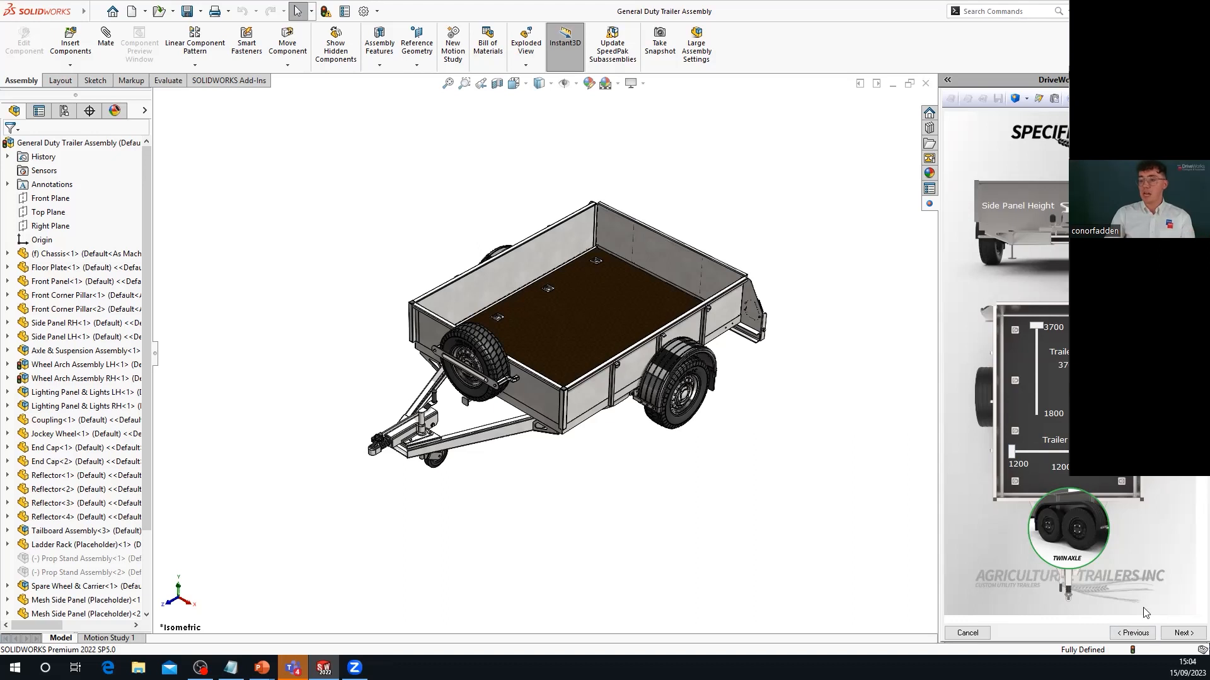
pyautogui.click(1182, 632)
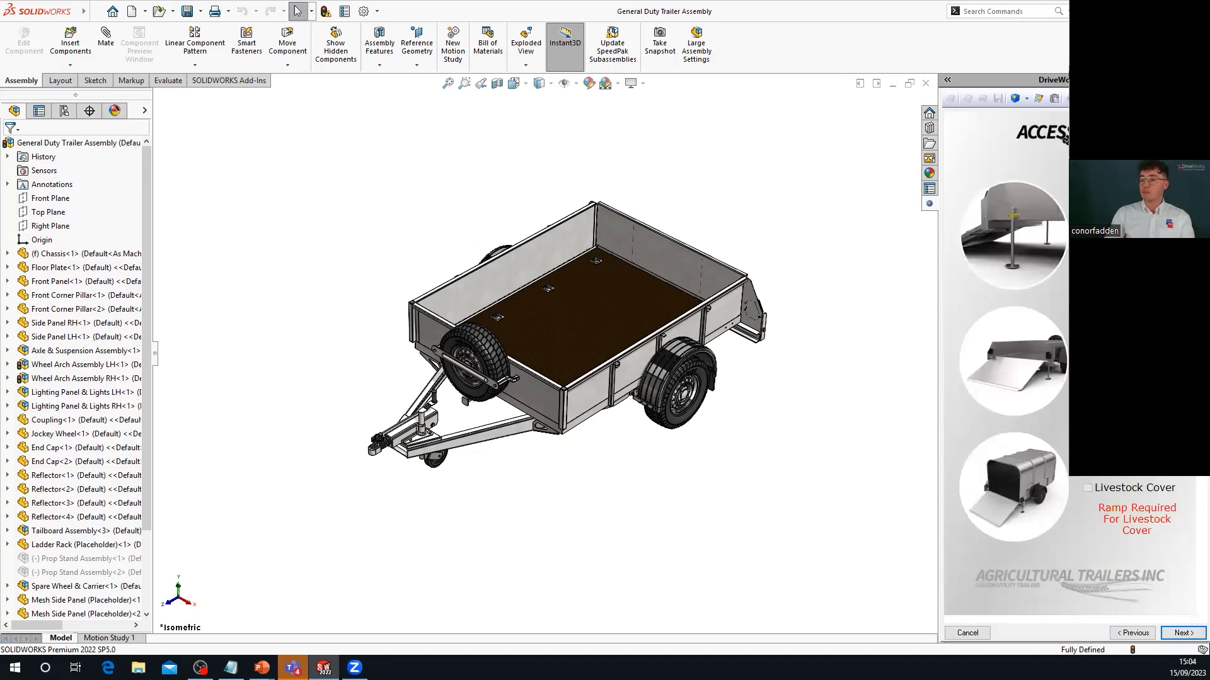
# Step: Choose Prop Stands and Ladder Rack as accessories without the Spare Wheel, and proceed to the summary
pyautogui.click(1189, 635)
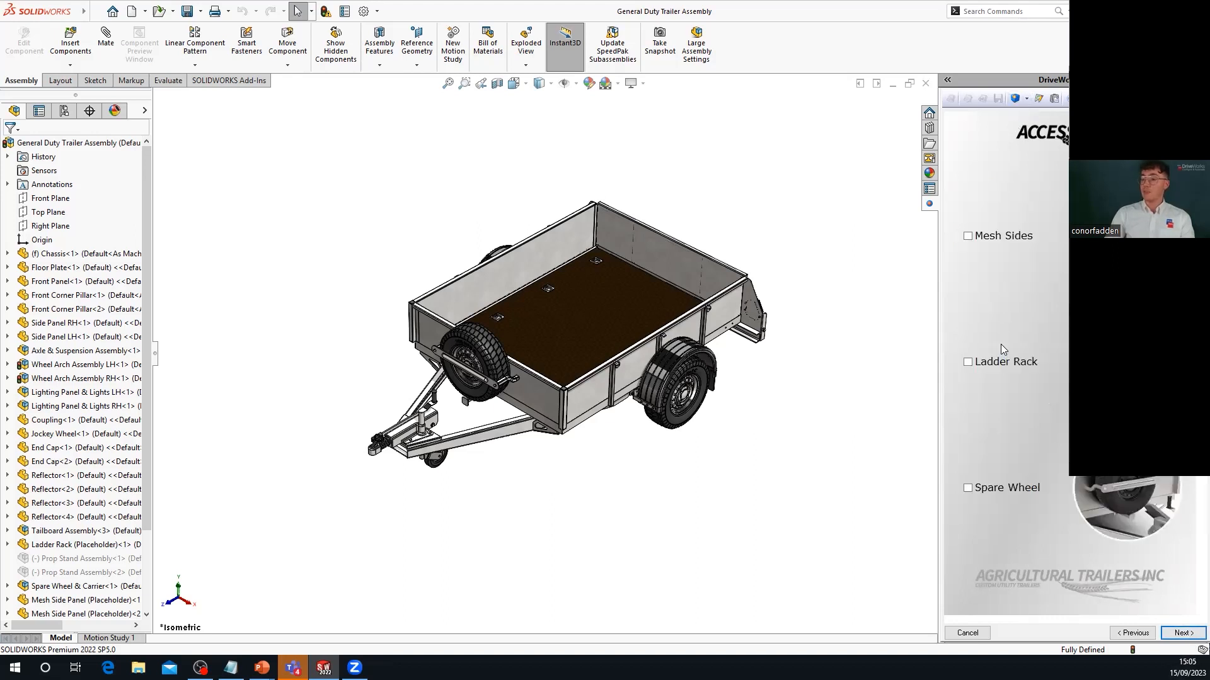
pyautogui.click(990, 364)
pyautogui.click(1189, 633)
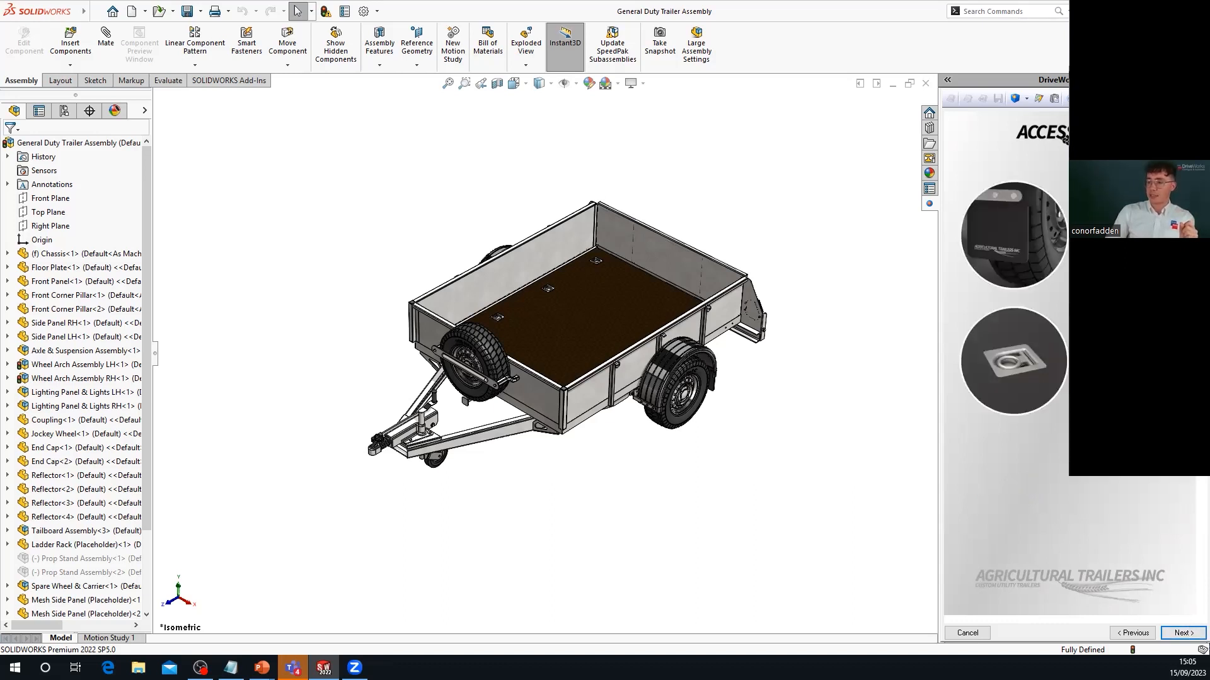
pyautogui.click(1190, 637)
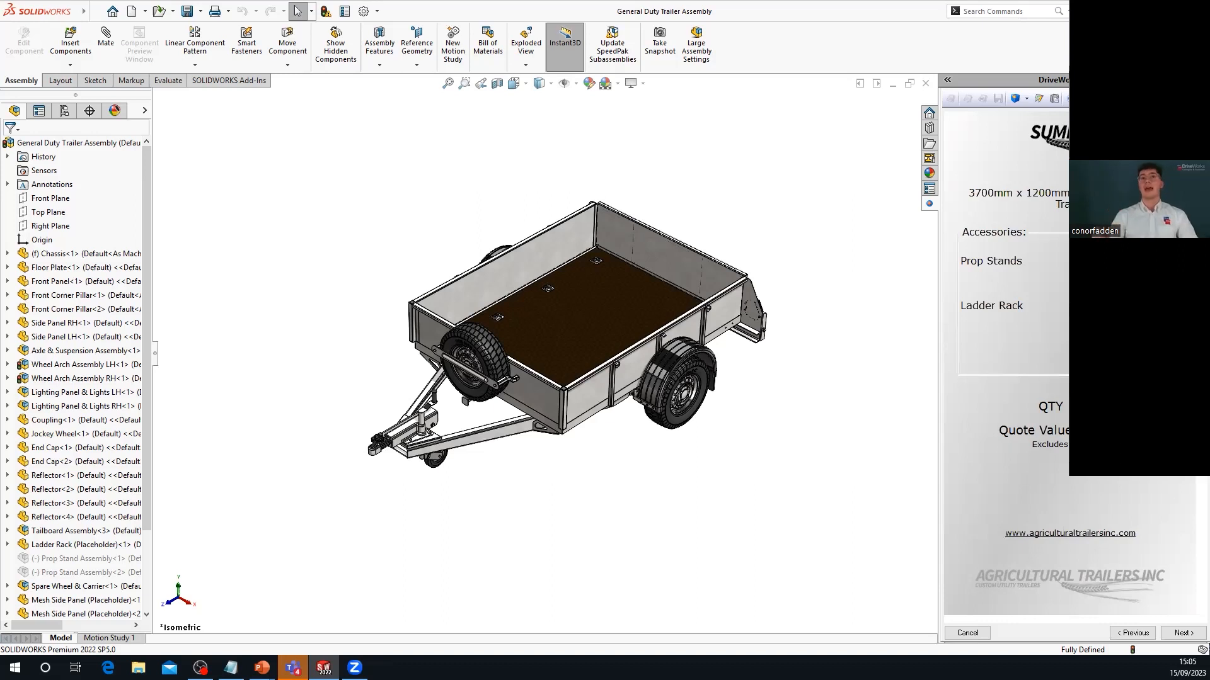
# Step: Go back through the accessories and specification forms to review the choices, and return to the summary
pyautogui.click(1134, 633)
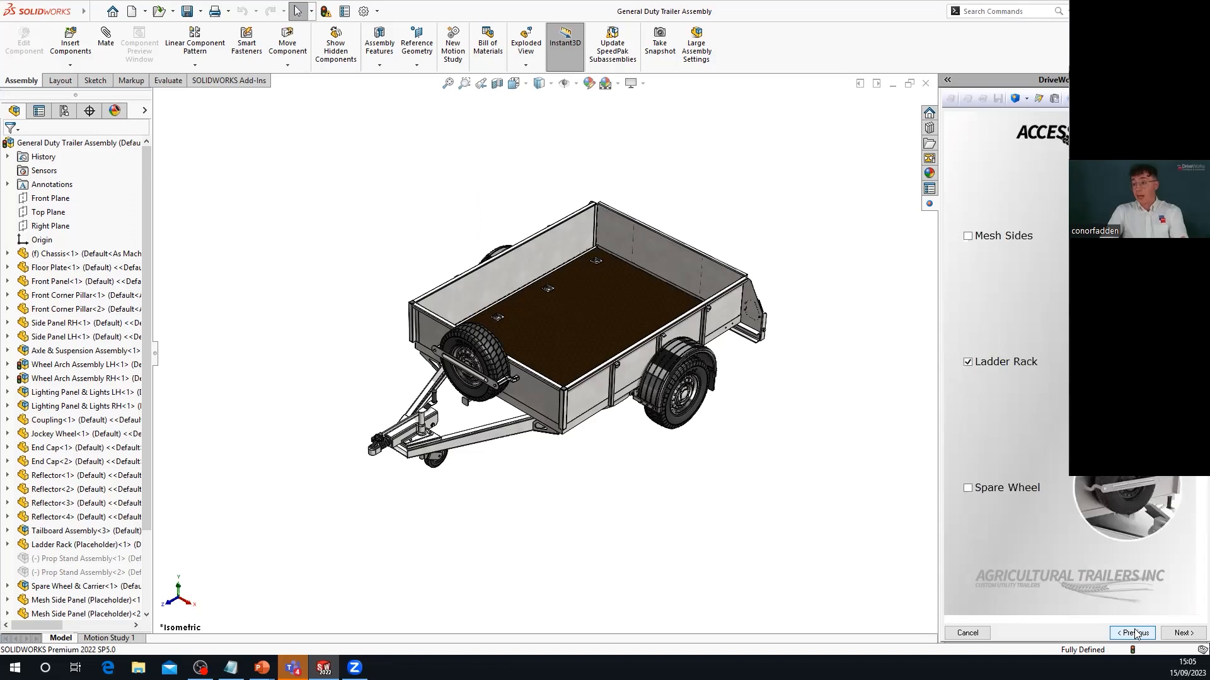
pyautogui.click(1132, 632)
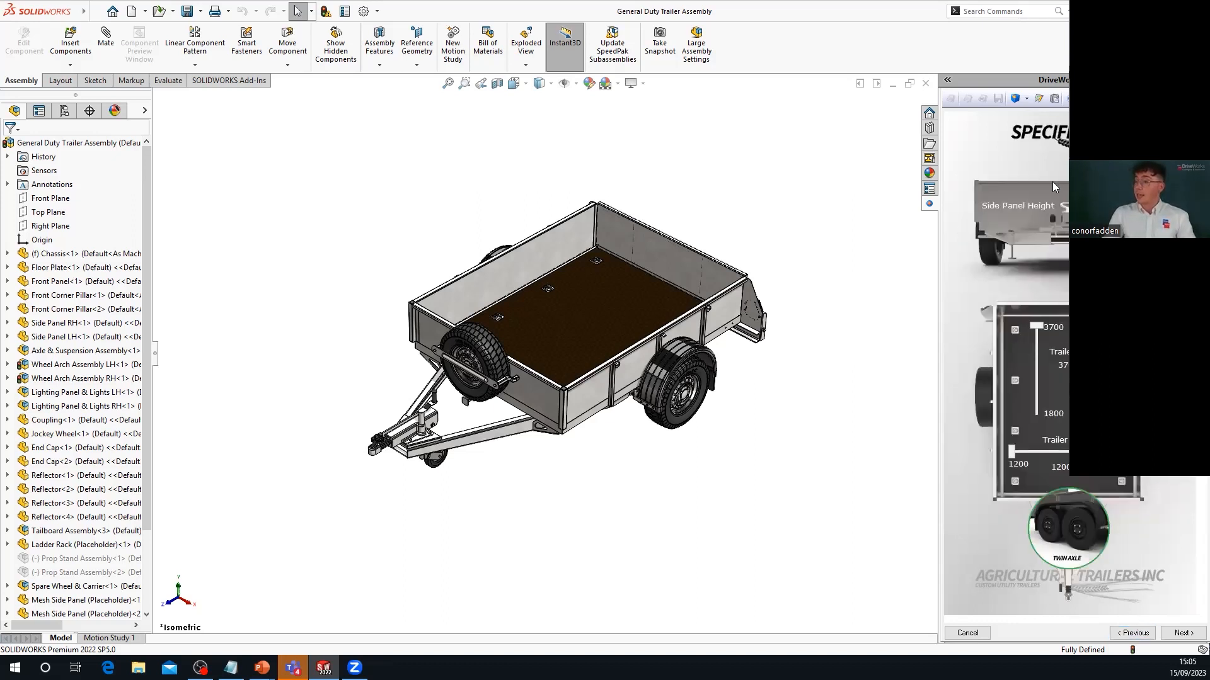
pyautogui.click(1180, 634)
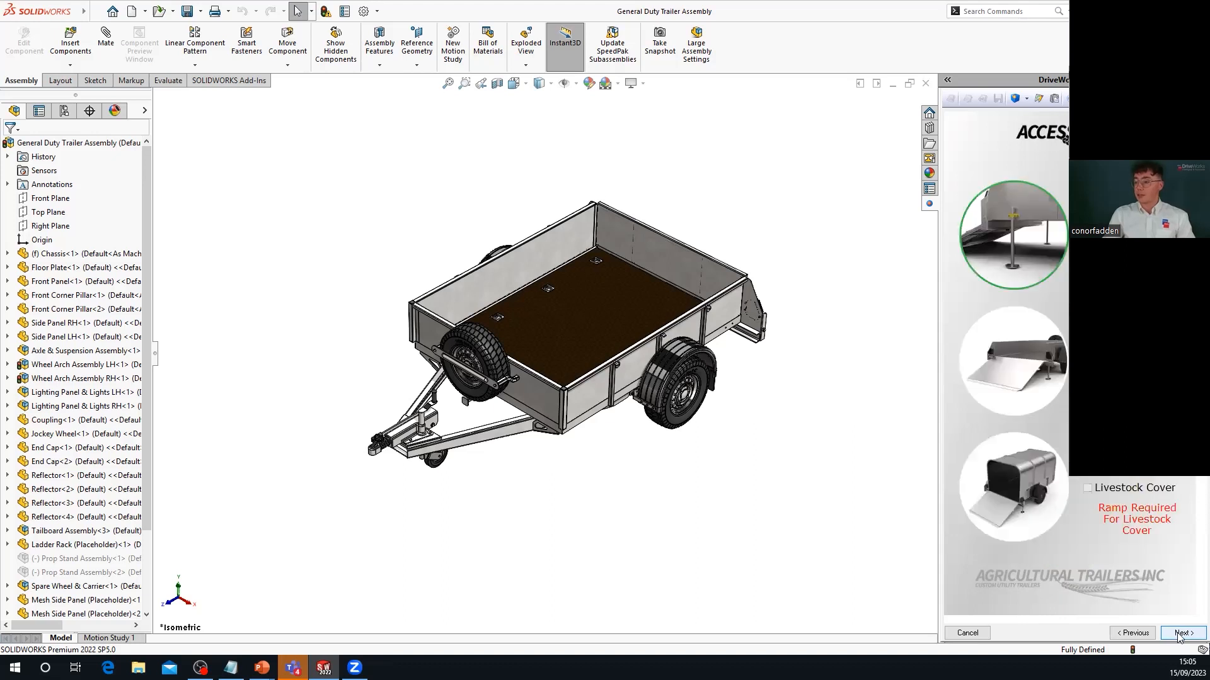
pyautogui.click(1180, 634)
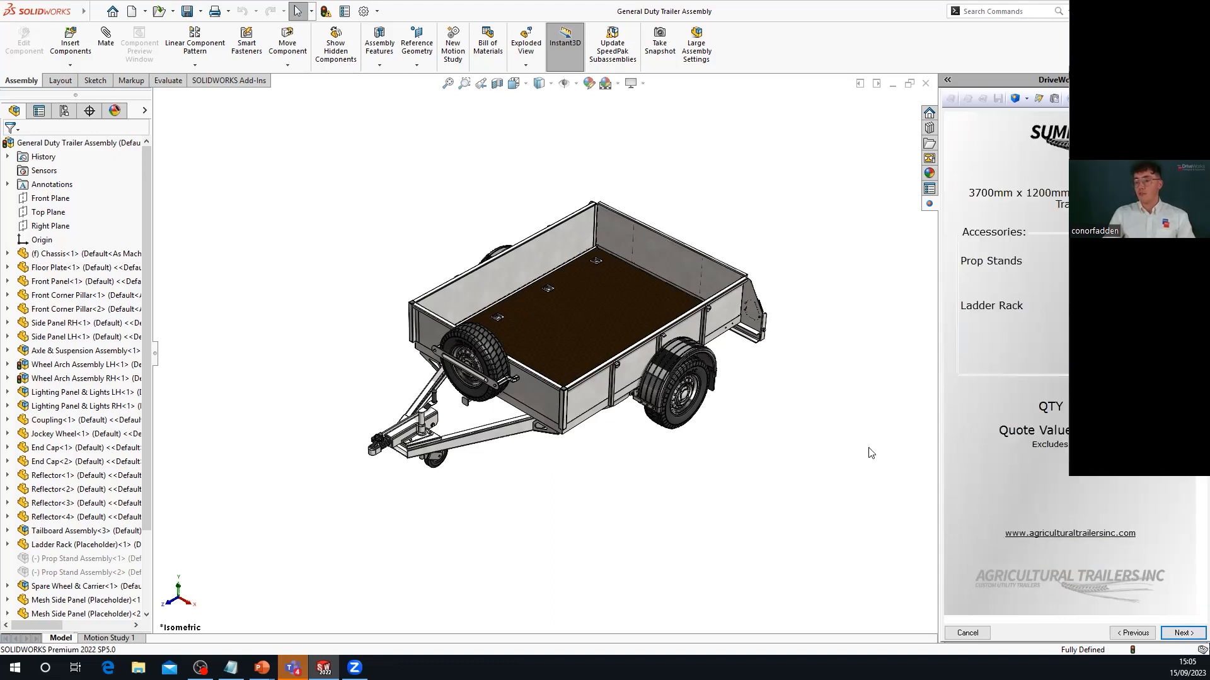
# Step: Finish the specification from the summary, saving the models with drawings, documents and form data and opening the results folder
pyautogui.click(1183, 633)
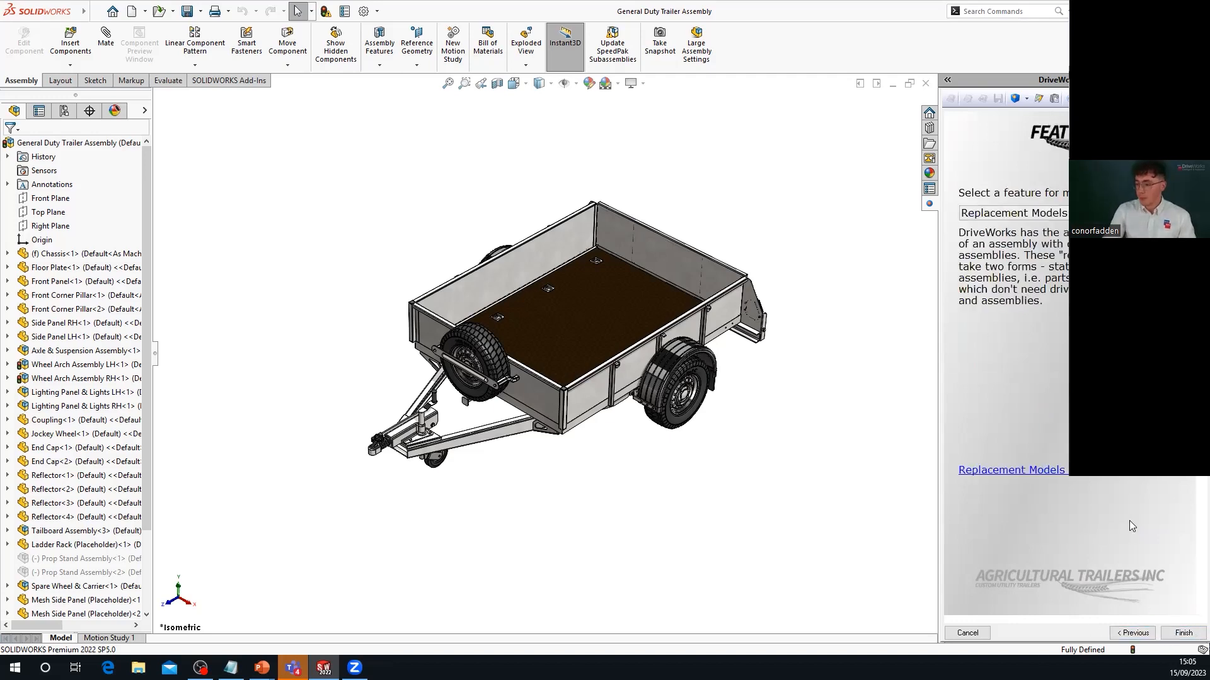
pyautogui.click(1182, 633)
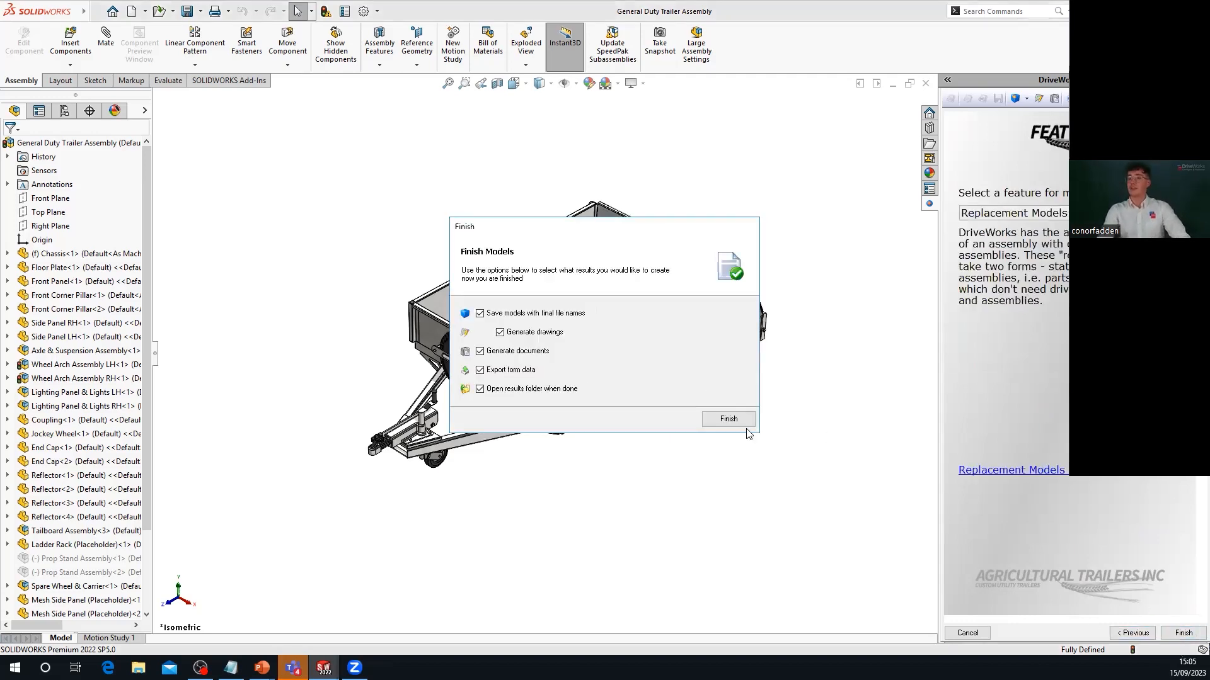
pyautogui.click(729, 420)
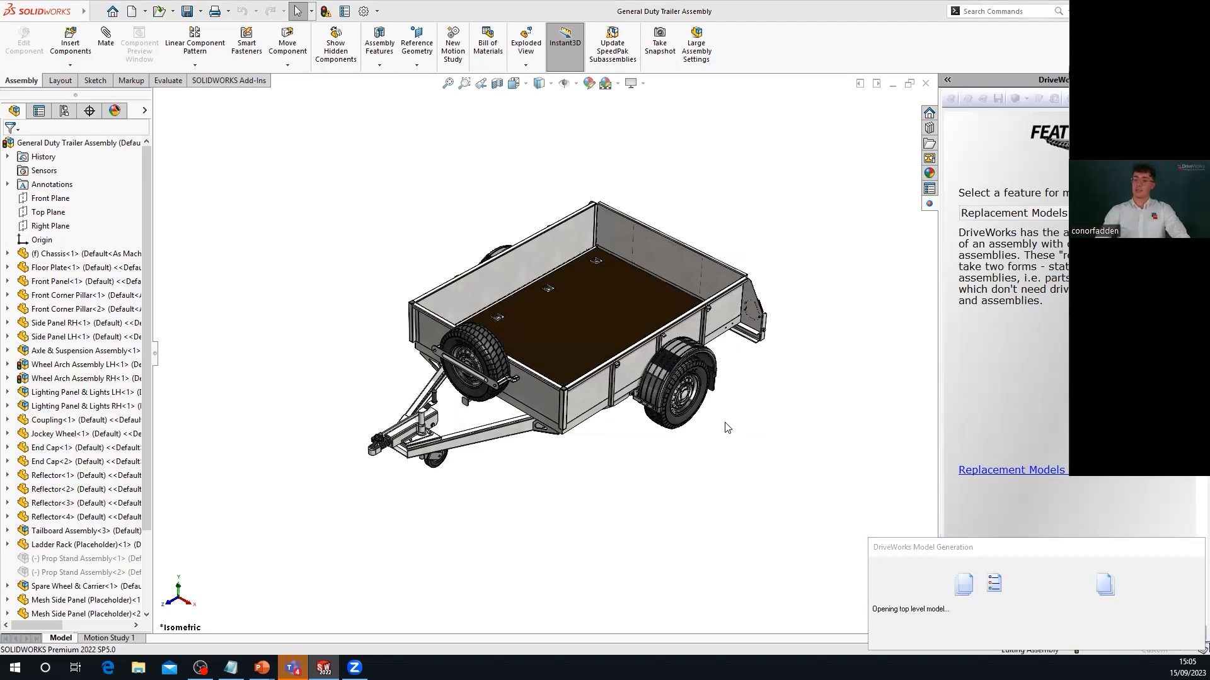
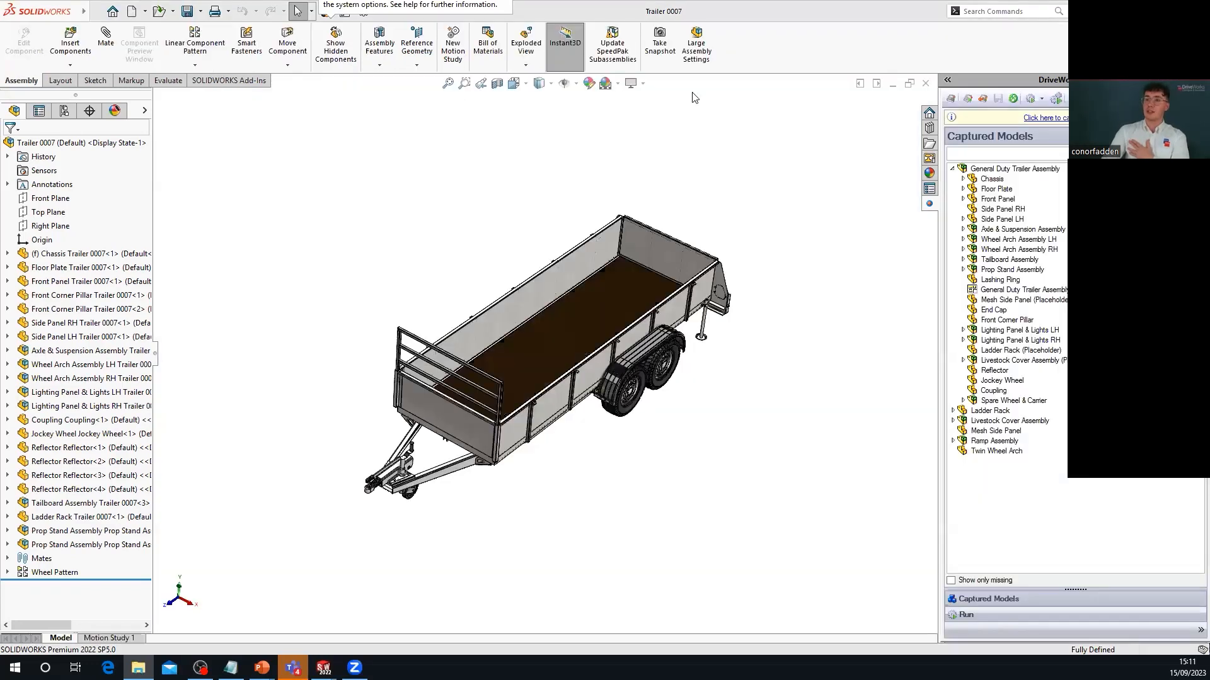
# Step: Inspect the generated trailer, restore the isometric view, and switch to File Explorer to browse the Results folder into Trailer 0007
pyautogui.moveTo(711, 513); pyautogui.dragTo(714, 454, button='middle')
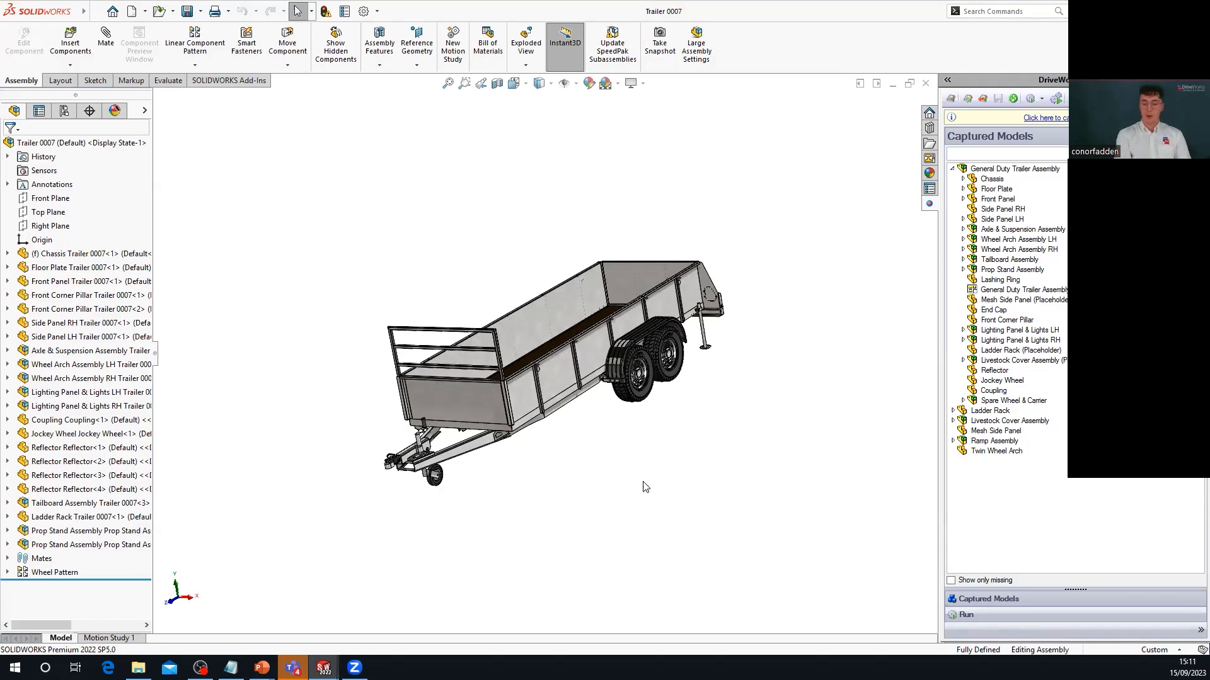
pyautogui.hotkey('ctrl', '7')
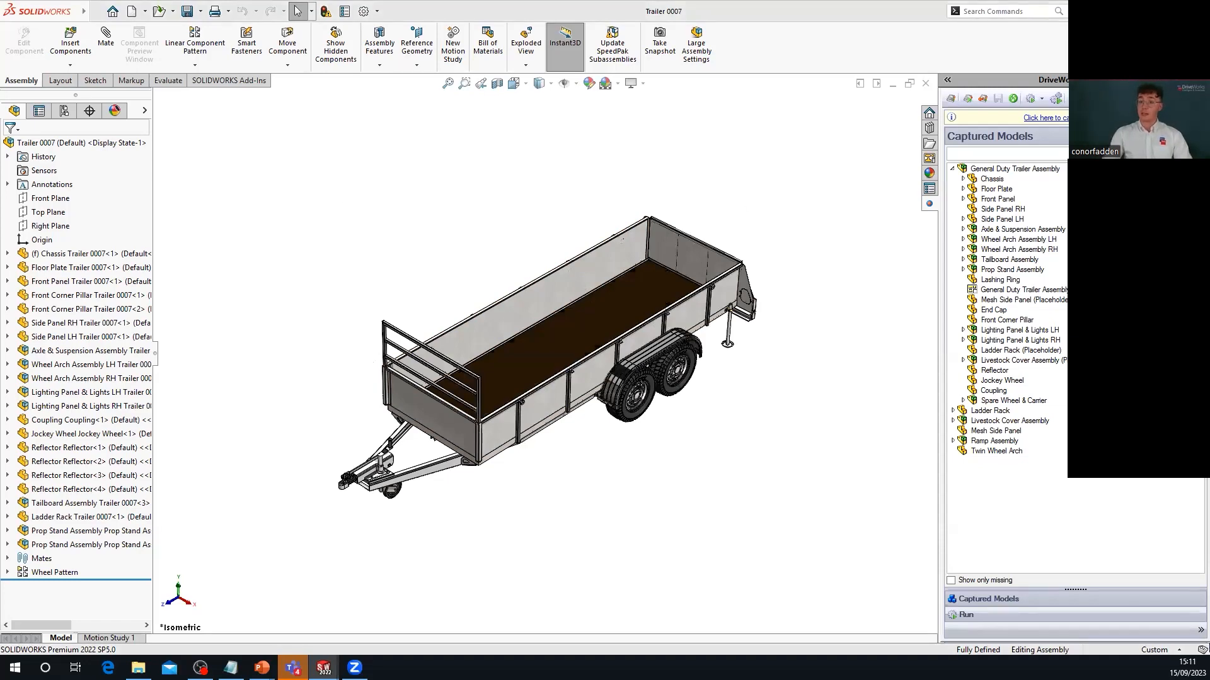
pyautogui.hotkey('alt', 'Tab')
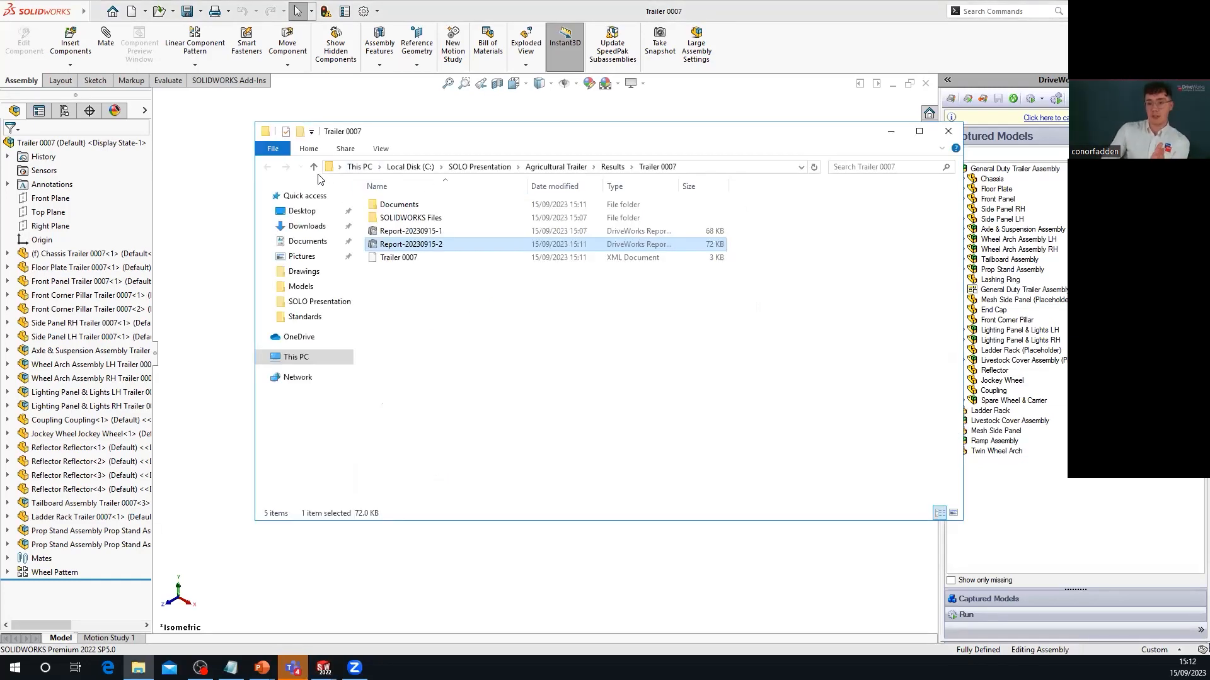
pyautogui.click(315, 170)
pyautogui.click(314, 168)
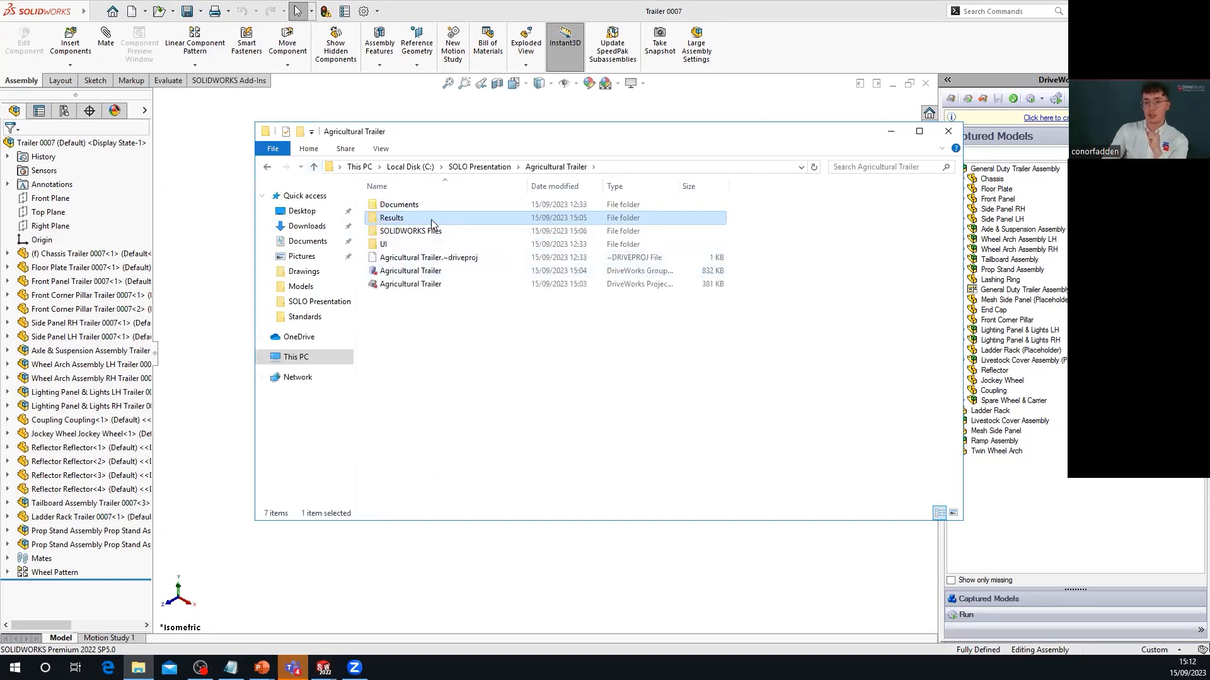
pyautogui.doubleClick(397, 218)
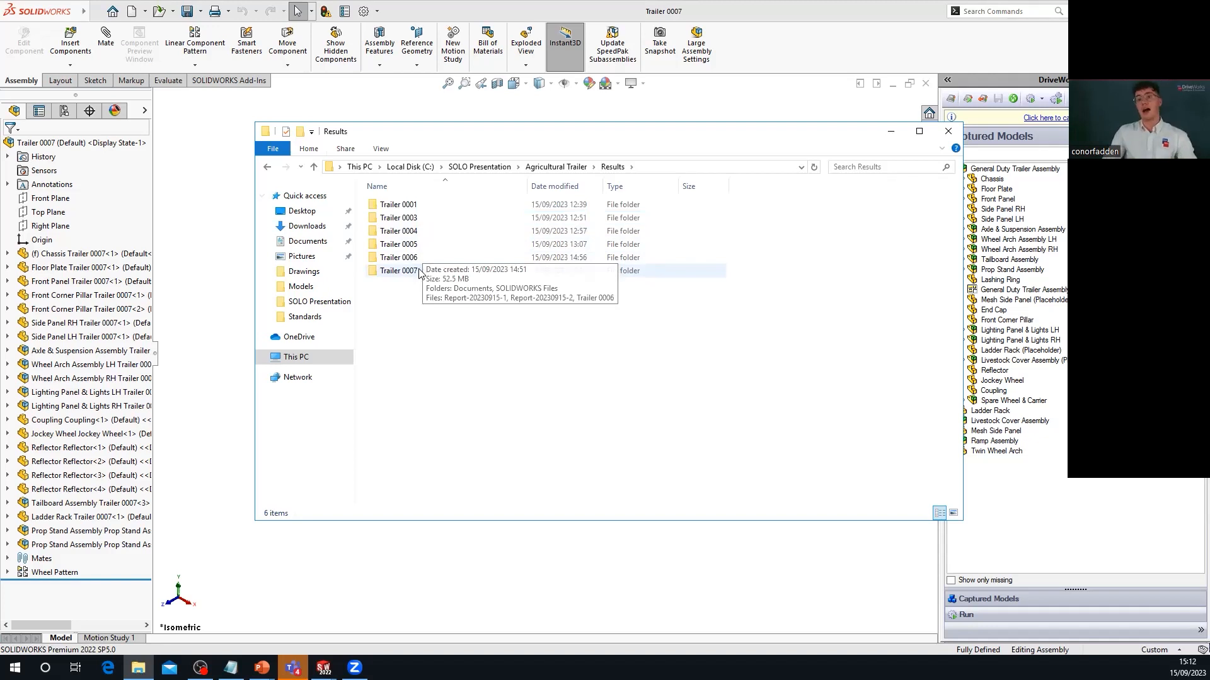
pyautogui.doubleClick(396, 271)
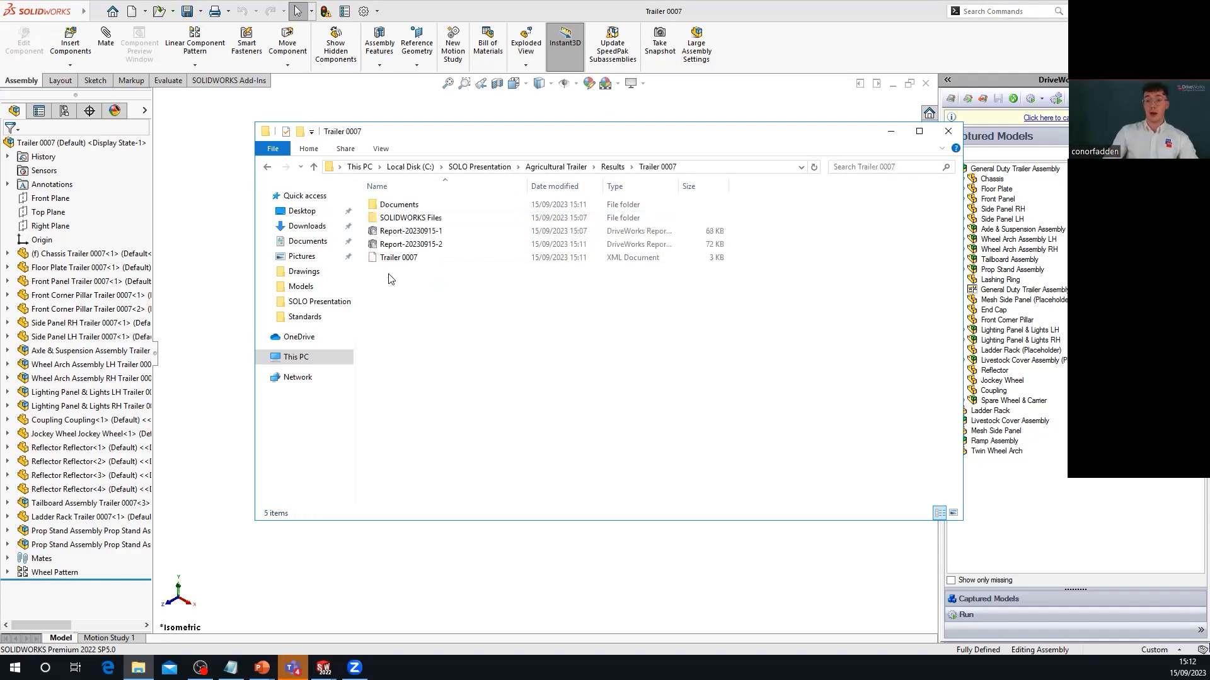
# Step: Open the Models folder under SOLIDWORKS Files, show its contents as large icons, and examine the Side Panel LH and Trailer 0007 files
pyautogui.doubleClick(403, 219)
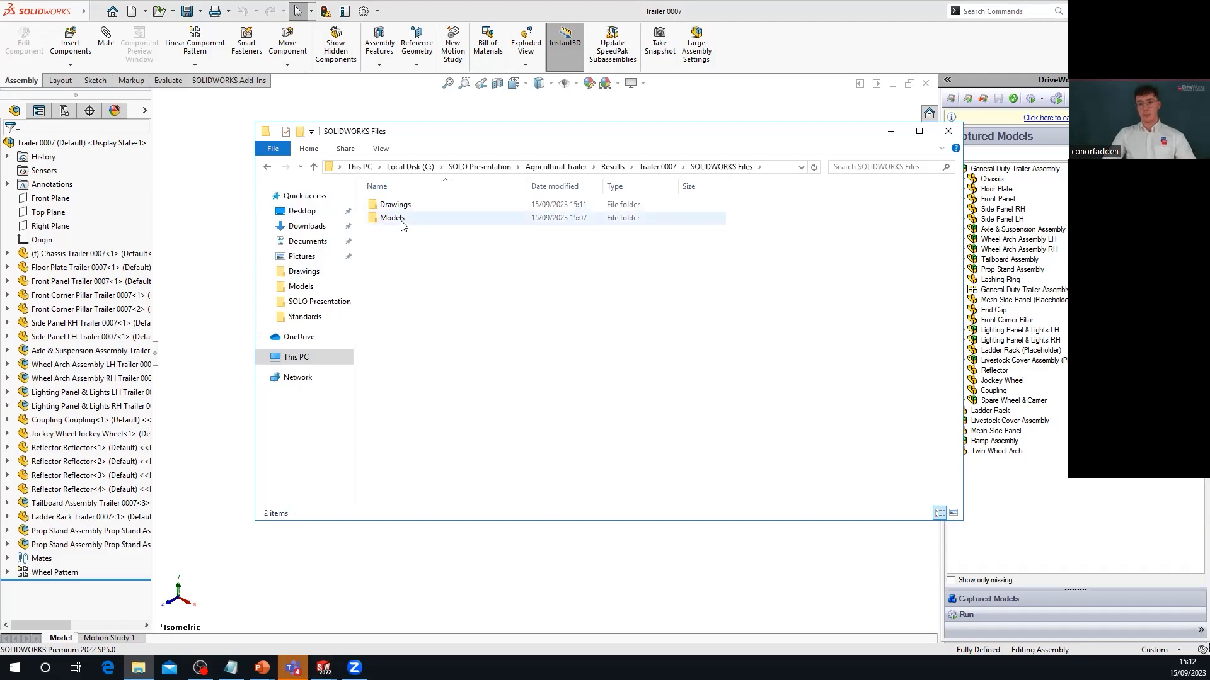
pyautogui.doubleClick(399, 219)
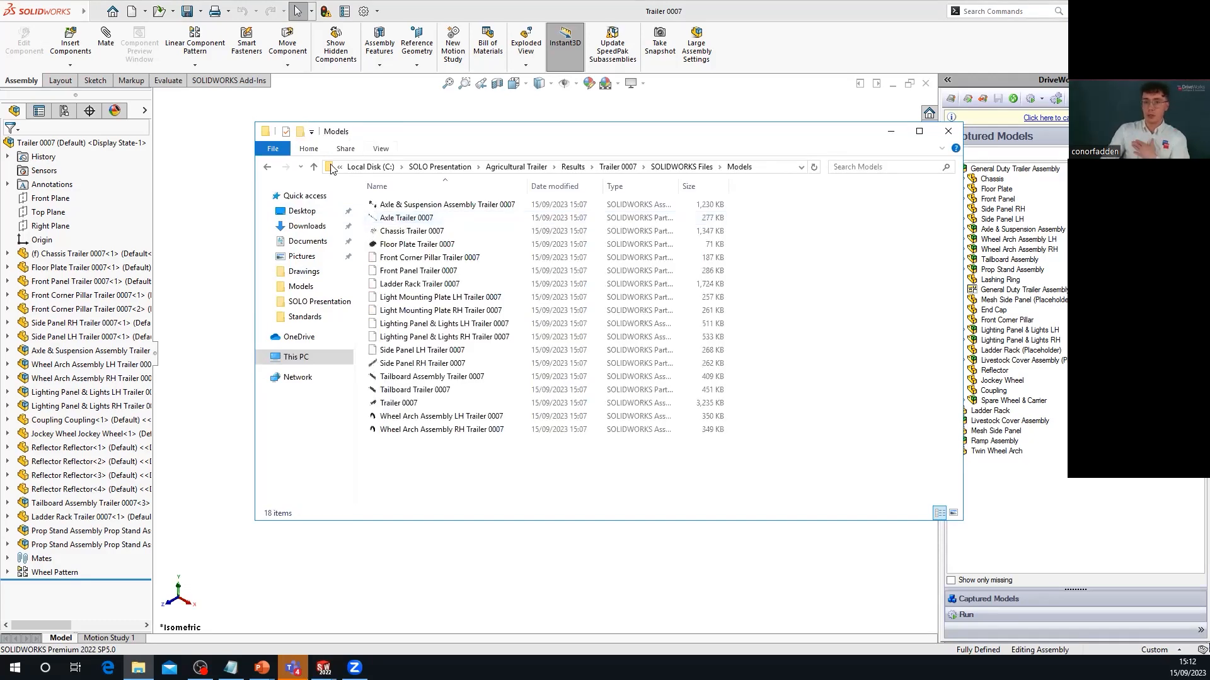
pyautogui.click(314, 166)
pyautogui.doubleClick(407, 218)
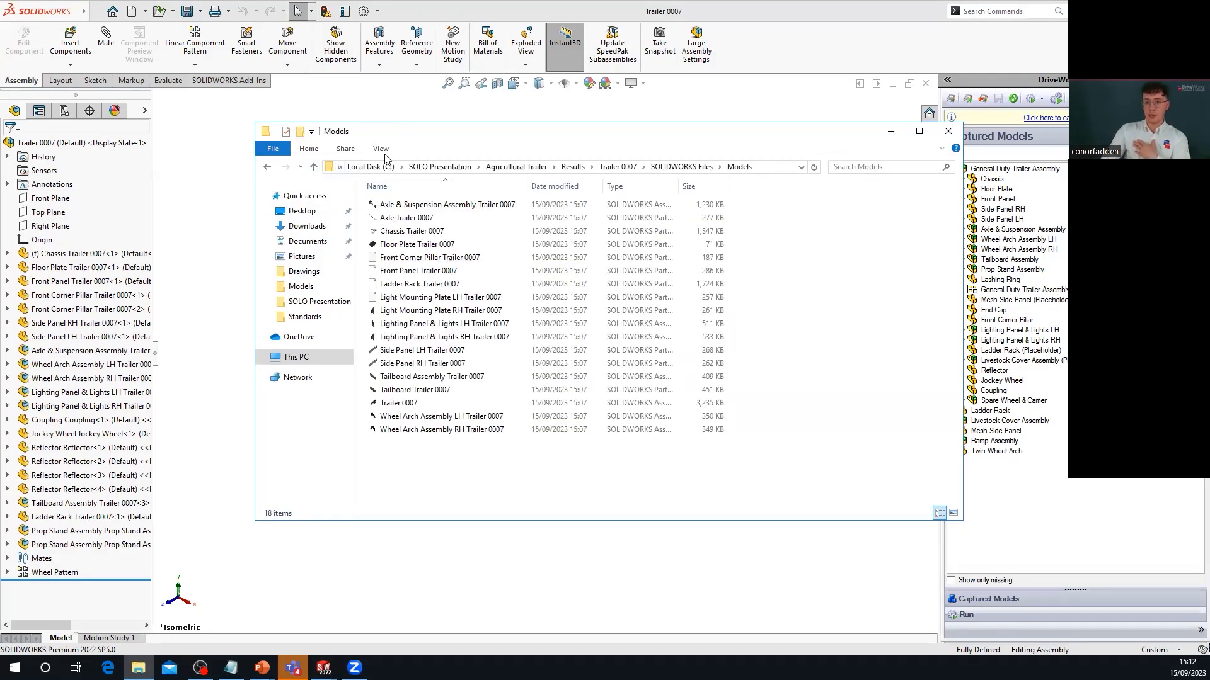
pyautogui.click(381, 148)
pyautogui.click(453, 169)
pyautogui.click(452, 171)
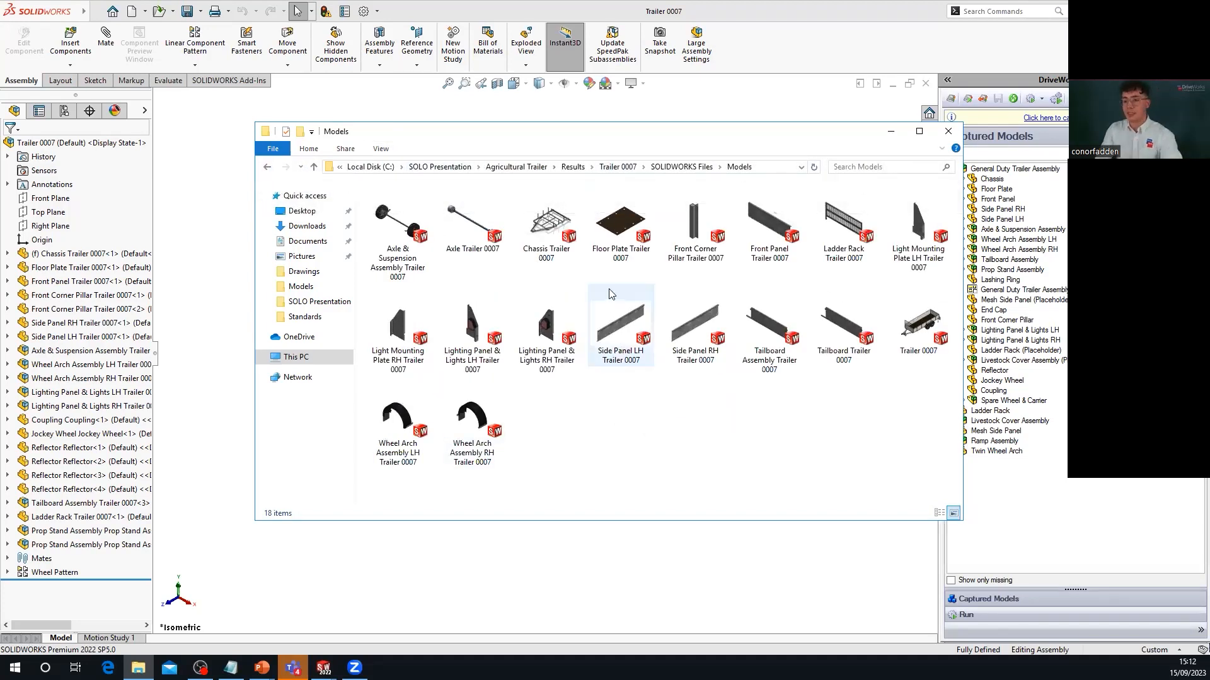
pyautogui.click(623, 324)
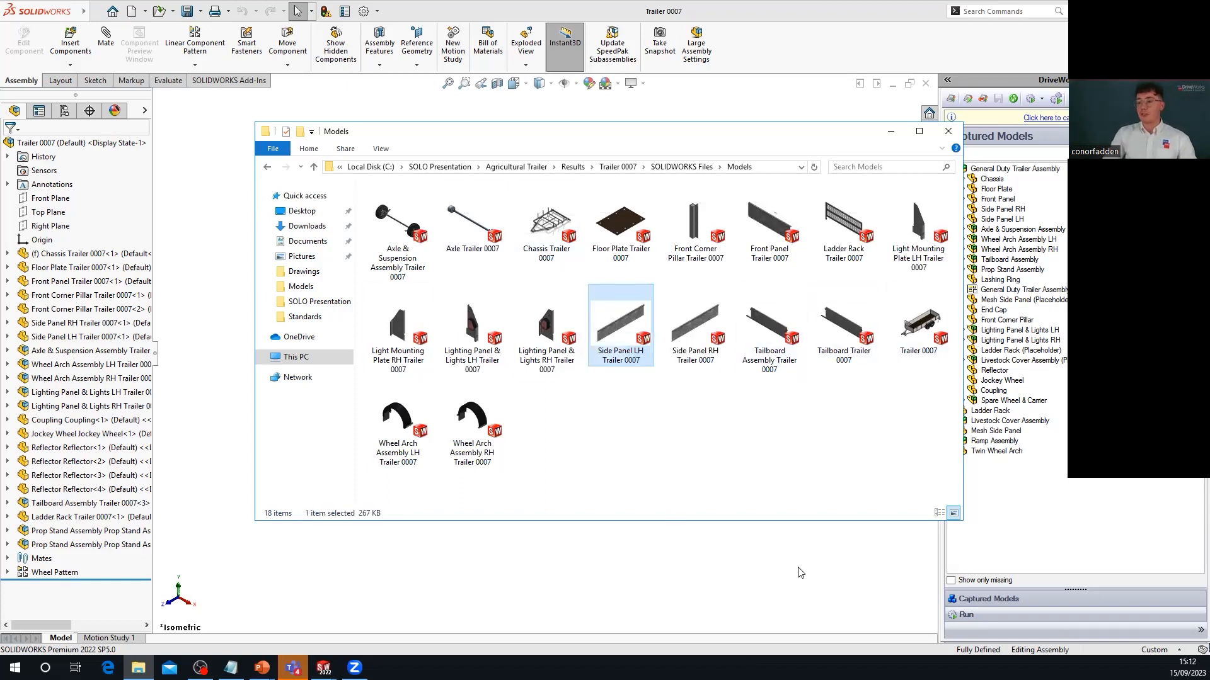
pyautogui.click(920, 323)
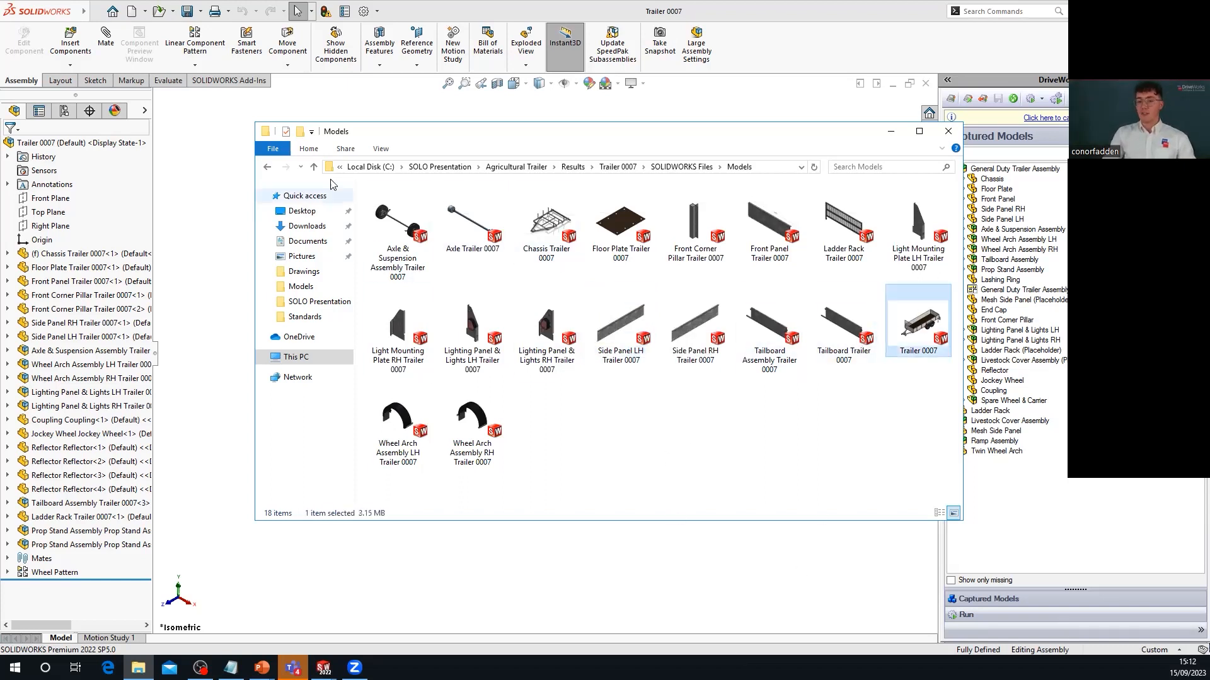
# Step: Return to the Trailer 0007 folder and open CoverNote Trailer 0007 from the Covering Letter folder under Documents
pyautogui.click(313, 167)
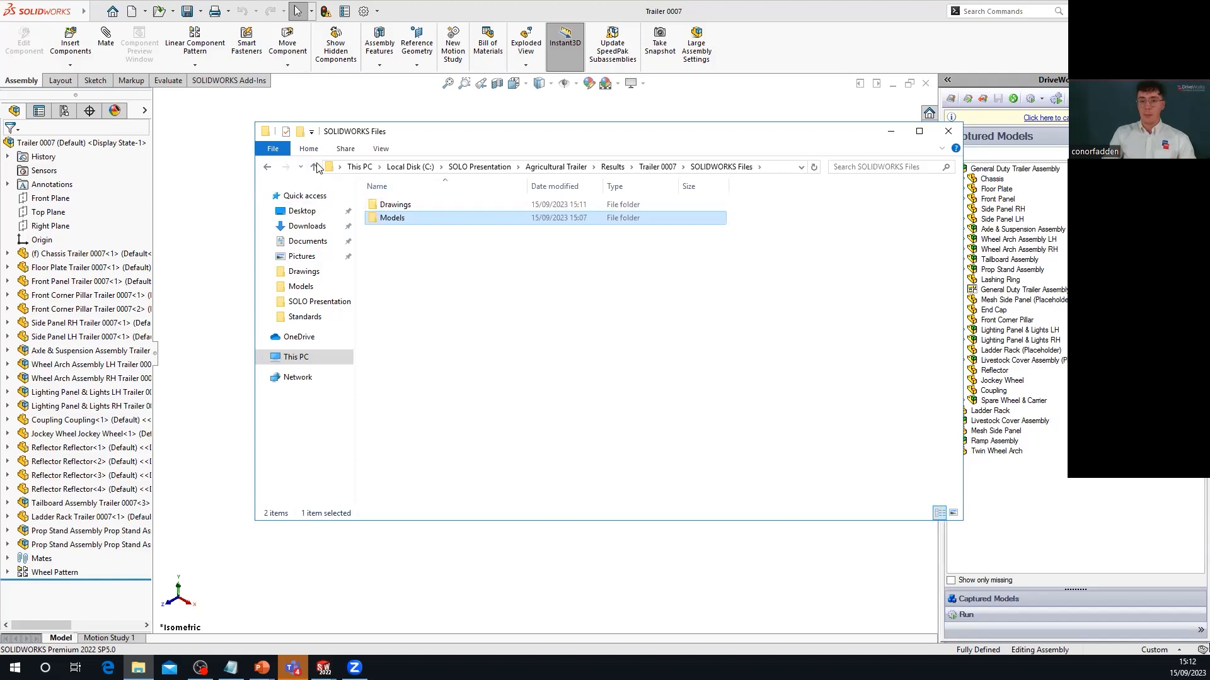
pyautogui.hotkey('alt', 'Up')
pyautogui.doubleClick(428, 204)
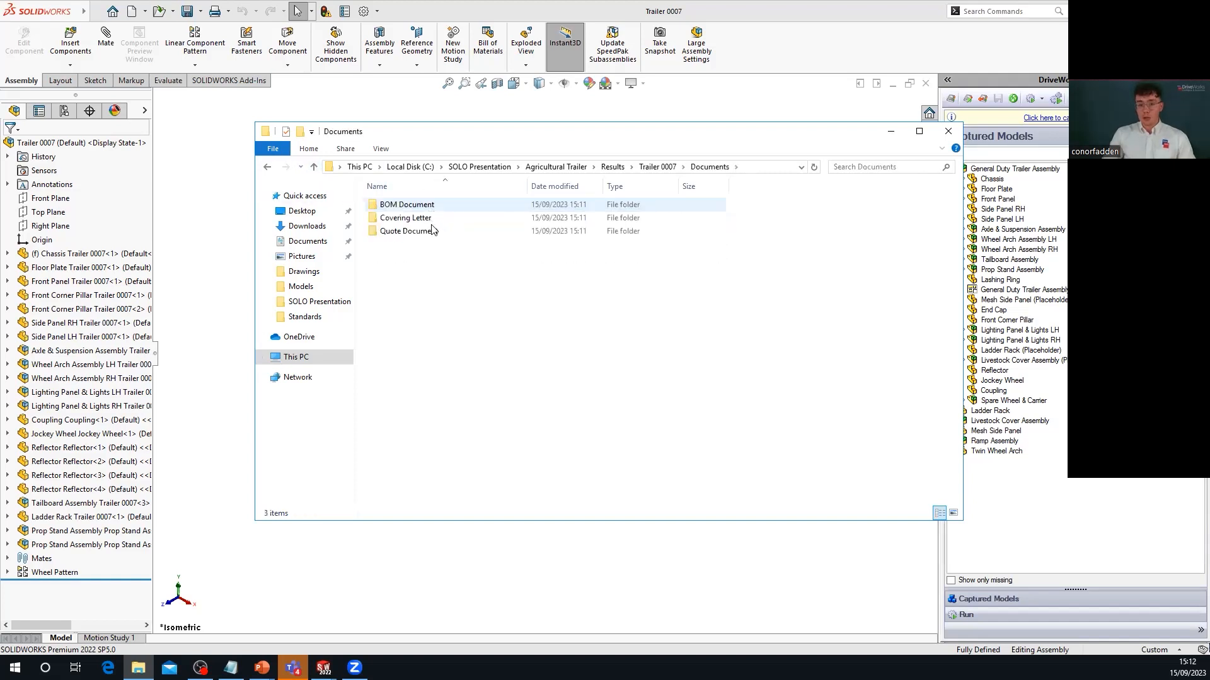
pyautogui.doubleClick(427, 218)
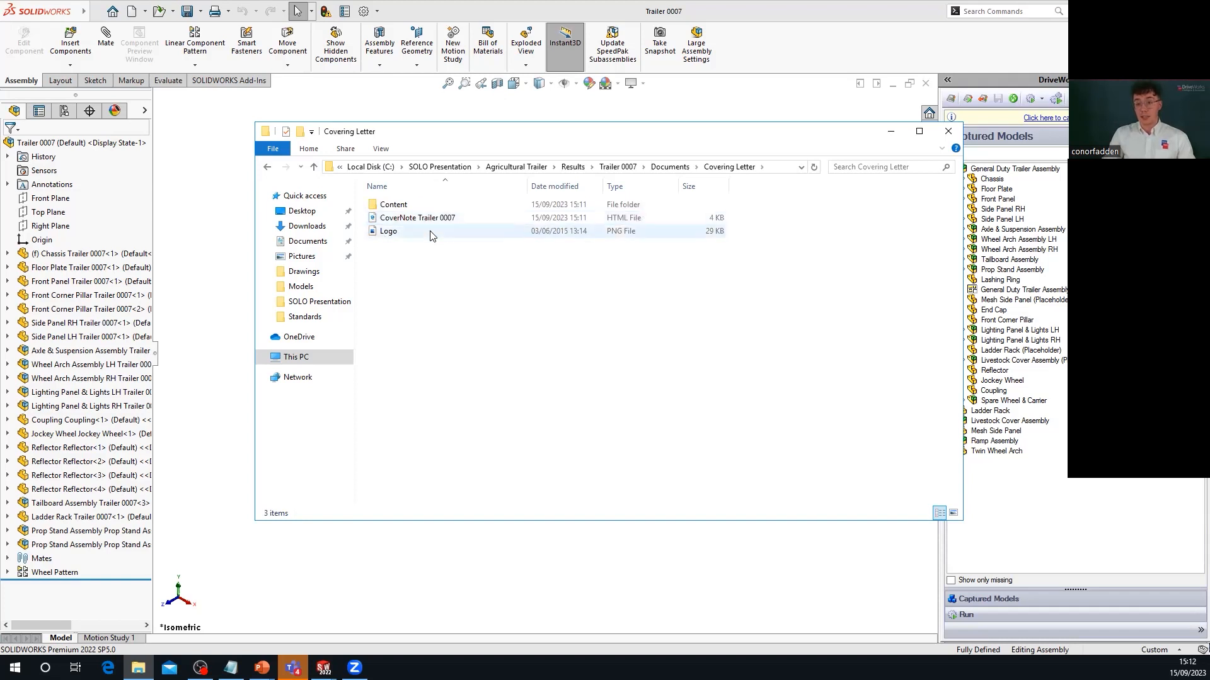
pyautogui.doubleClick(430, 232)
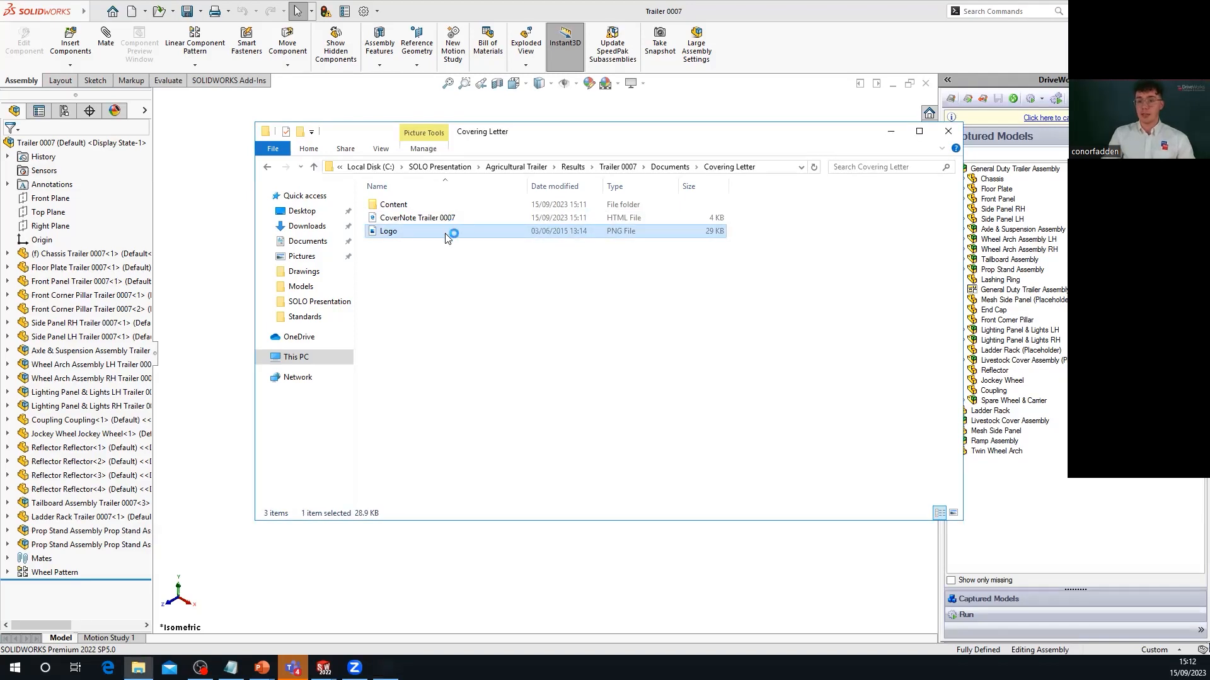
pyautogui.doubleClick(435, 218)
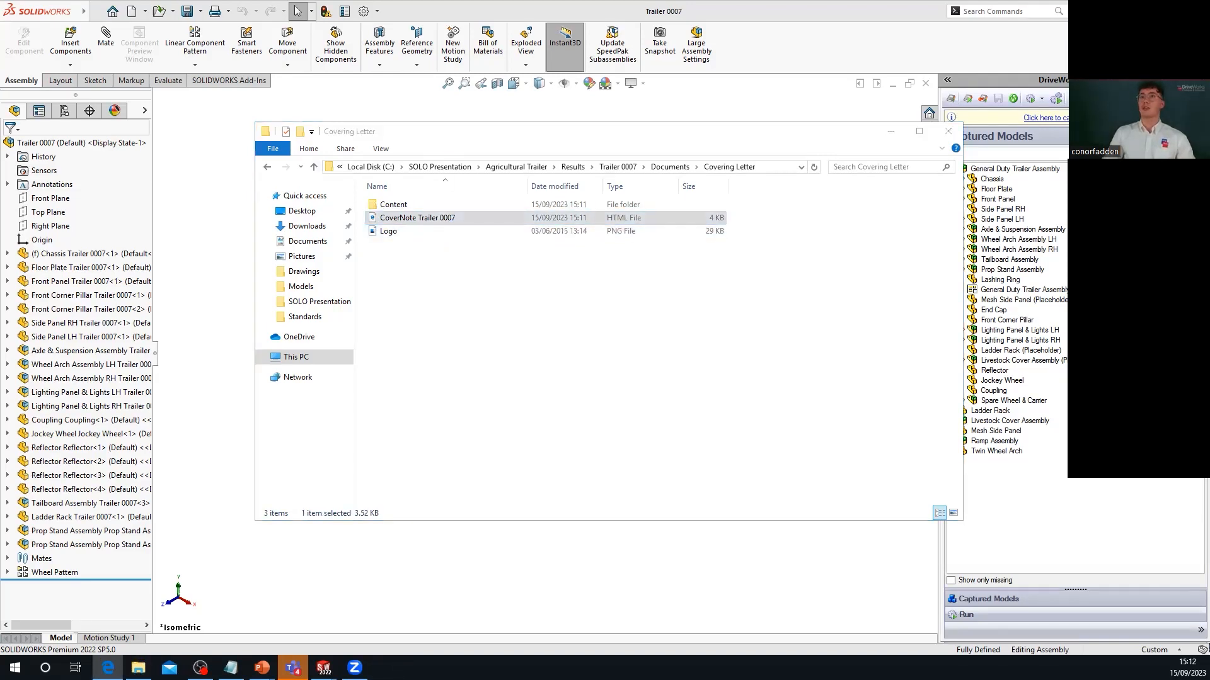
# Step: Review the cover letter in the browser, highlighting the customer's name in the greeting, and close it
pyautogui.moveTo(581, 112); pyautogui.dragTo(577, 0)
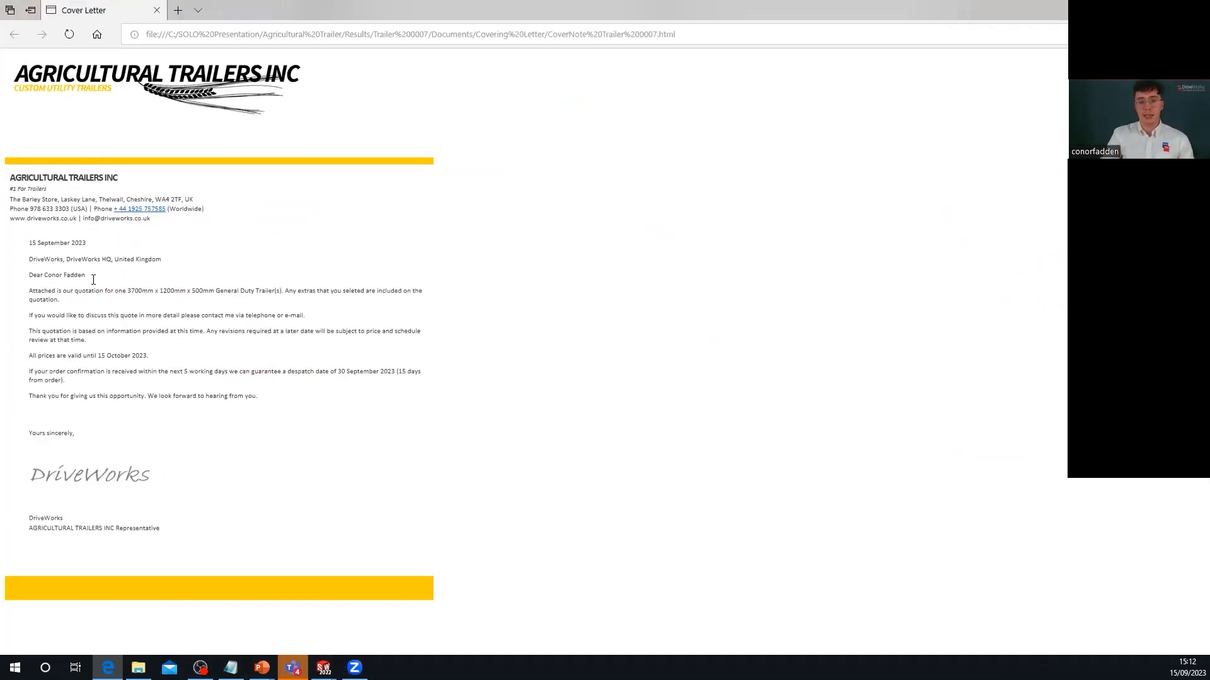
pyautogui.moveTo(94, 278); pyautogui.dragTo(41, 281)
pyautogui.click(212, 269)
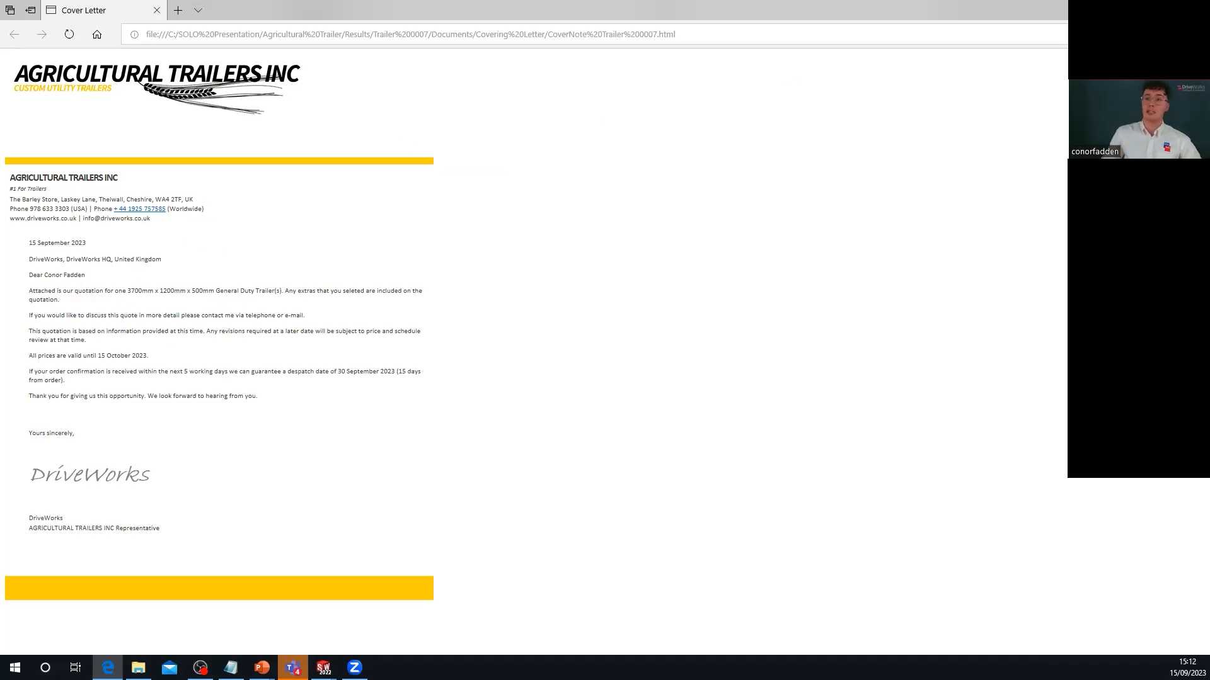
pyautogui.click(1195, 10)
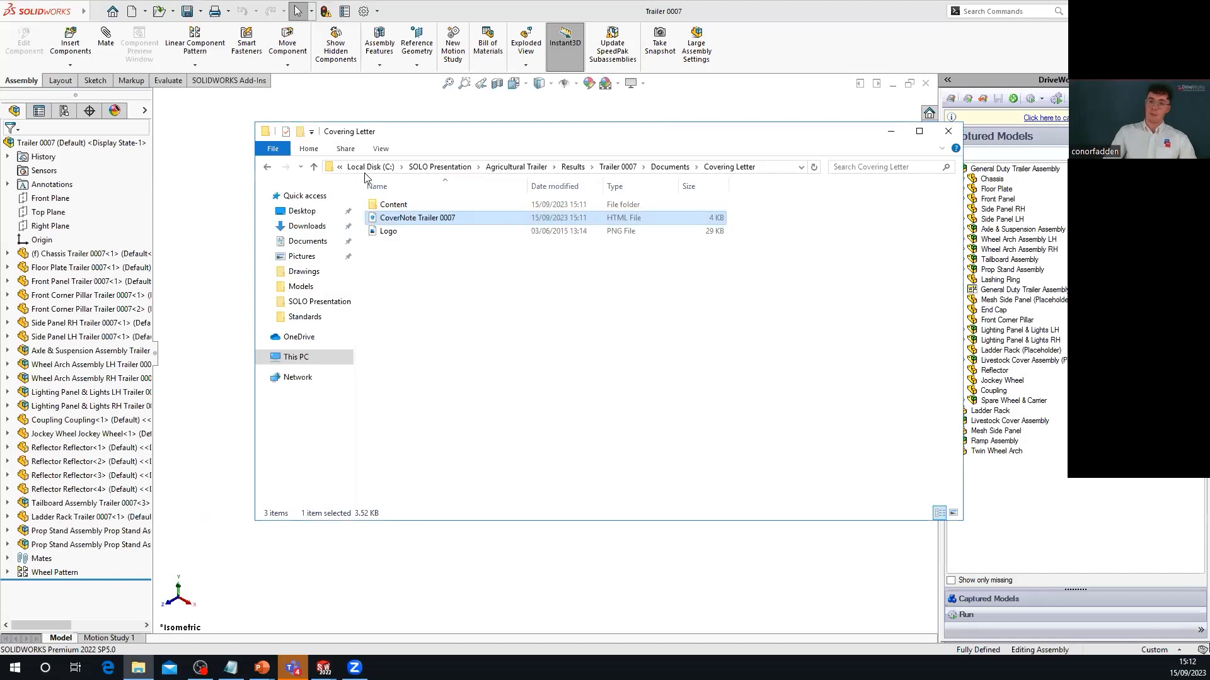
# Step: Look through the BOM Document folder and its Content subfolder, and return to the Documents folder
pyautogui.click(315, 168)
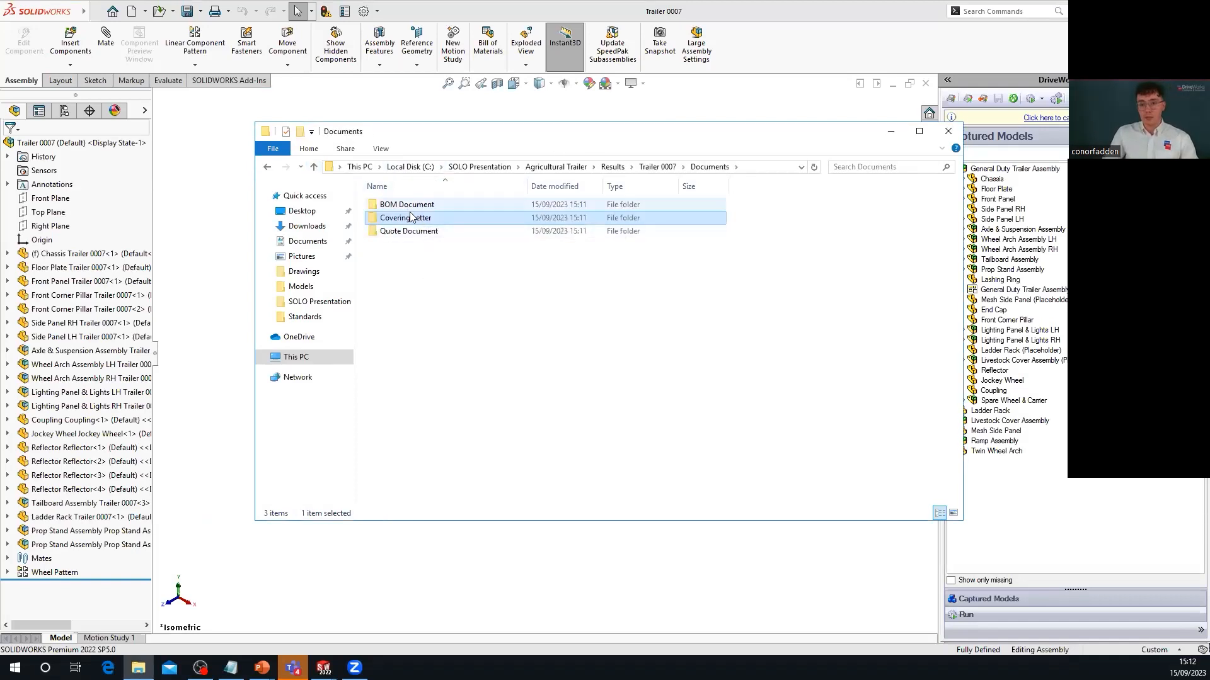
pyautogui.doubleClick(407, 204)
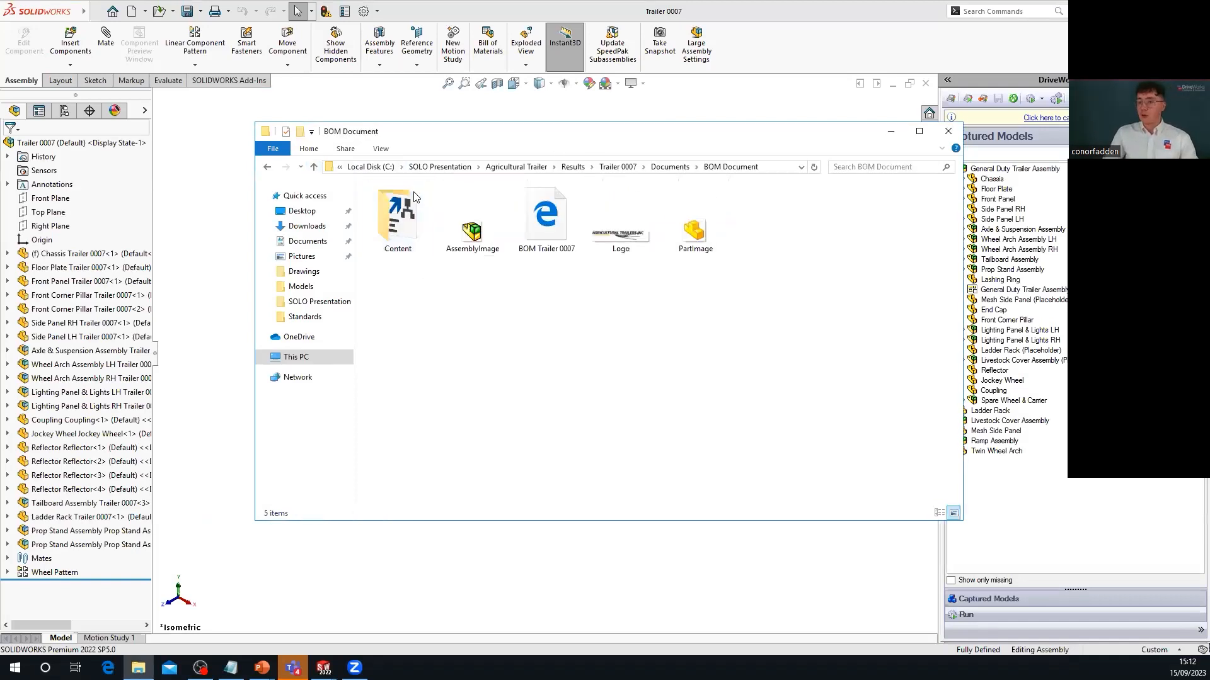
pyautogui.doubleClick(406, 232)
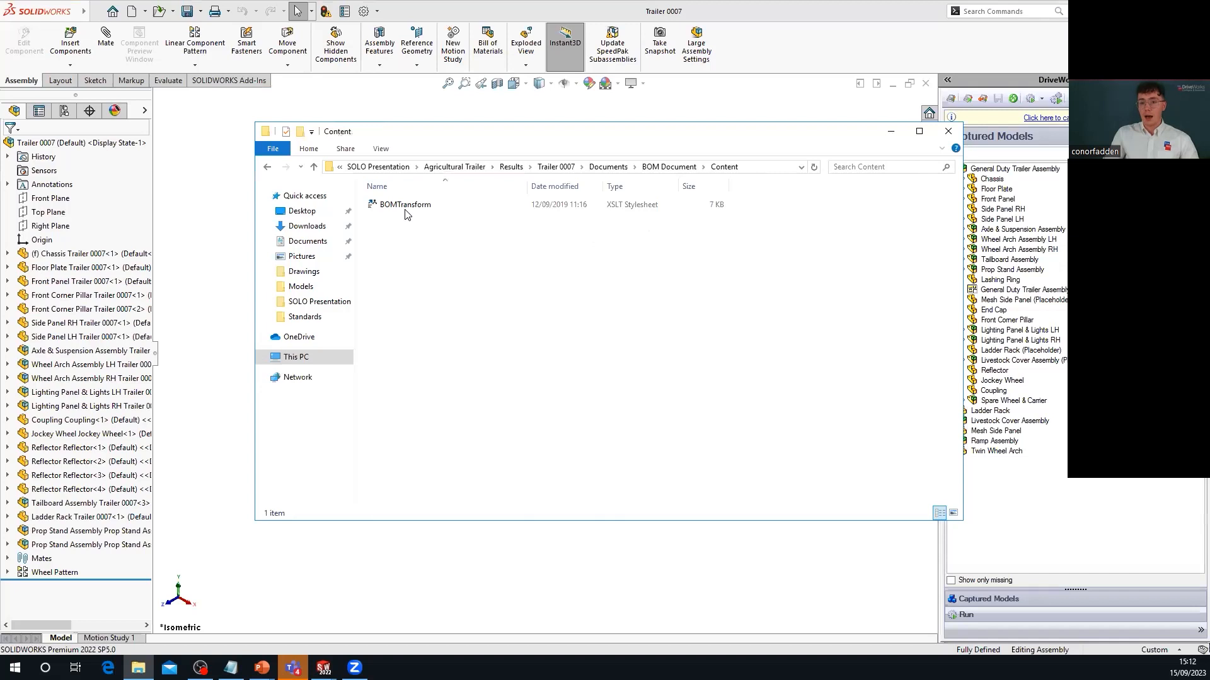
pyautogui.click(300, 167)
pyautogui.click(314, 167)
pyautogui.click(314, 166)
# Step: Open the Quote Trailer 0007 file from the Quote Document folder
pyautogui.click(445, 234)
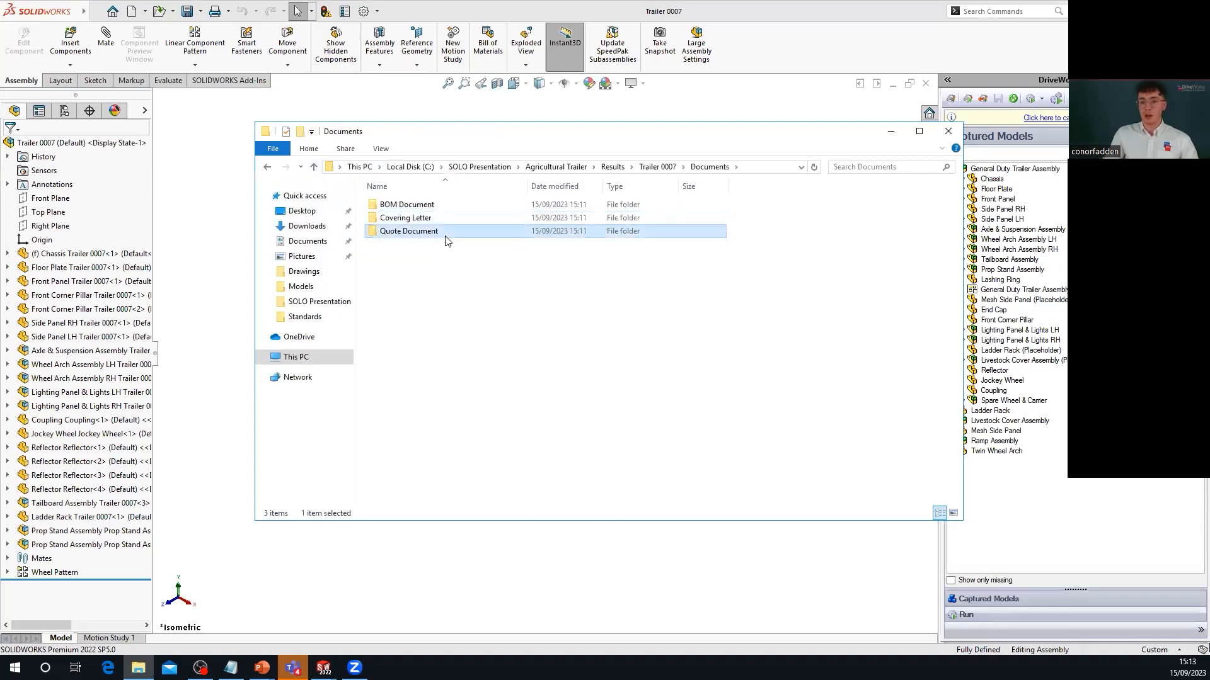
pyautogui.doubleClick(445, 236)
pyautogui.doubleClick(674, 246)
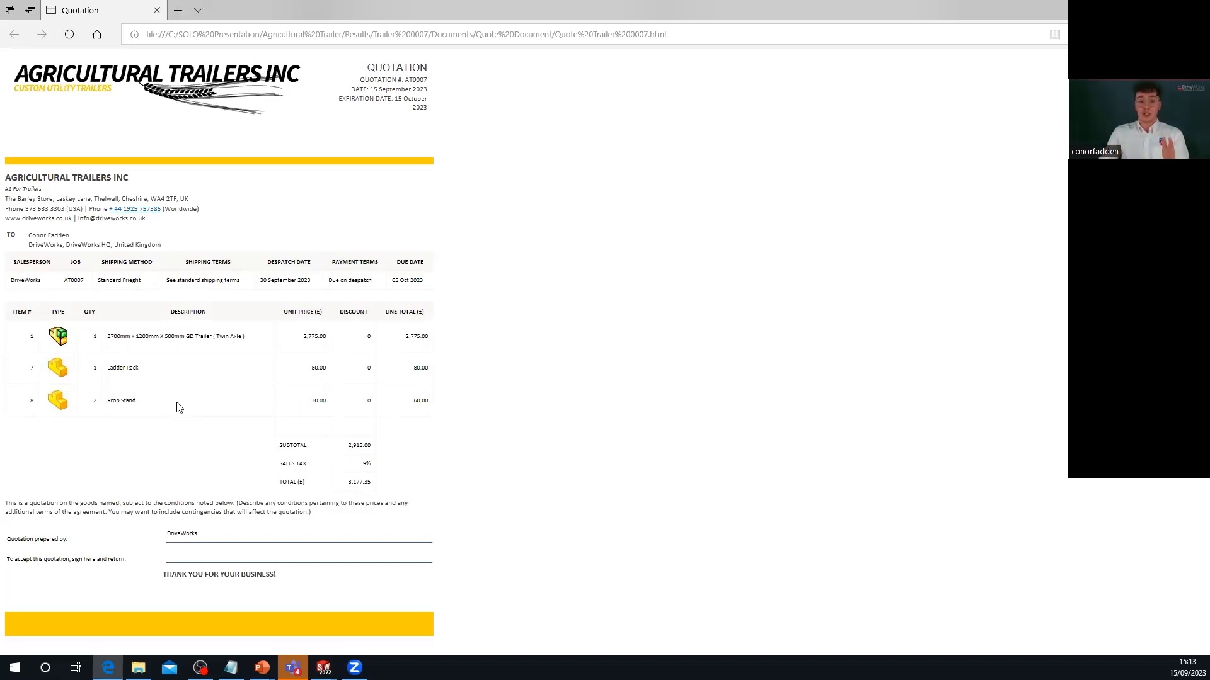
# Step: Review the quotation's prop stand and trailer lines and its total, and close the quotation and the file window
pyautogui.moveTo(180, 408); pyautogui.dragTo(92, 378)
pyautogui.moveTo(176, 413); pyautogui.dragTo(80, 409)
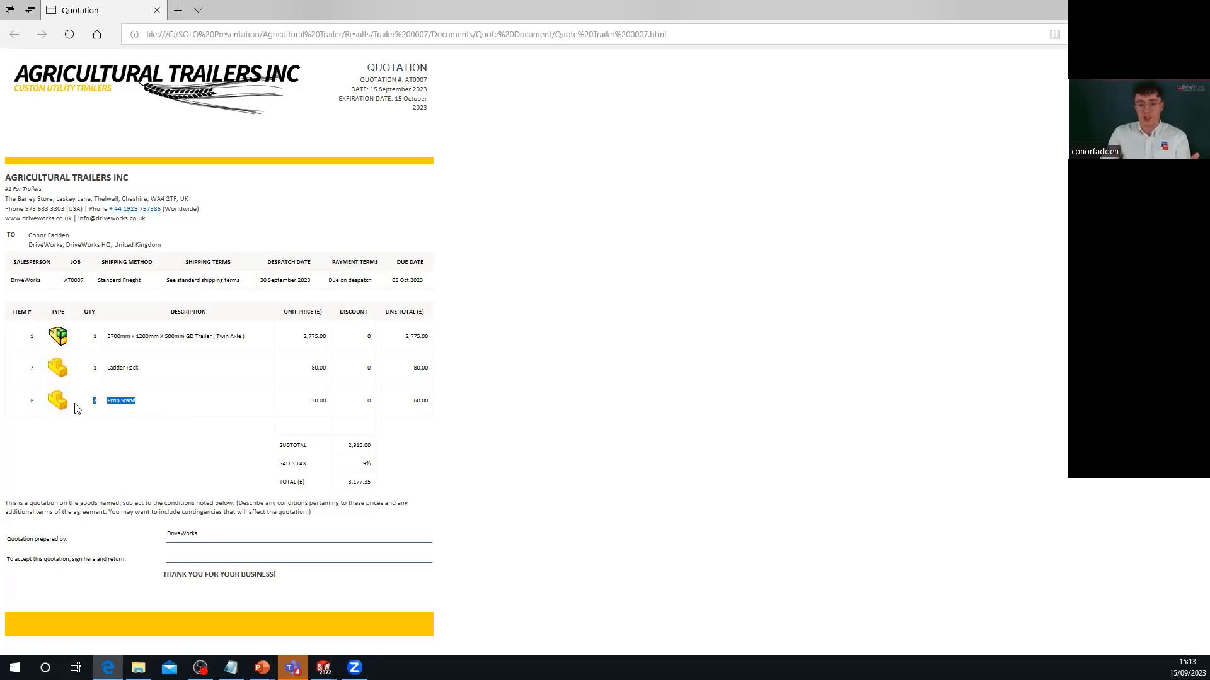
pyautogui.click(287, 412)
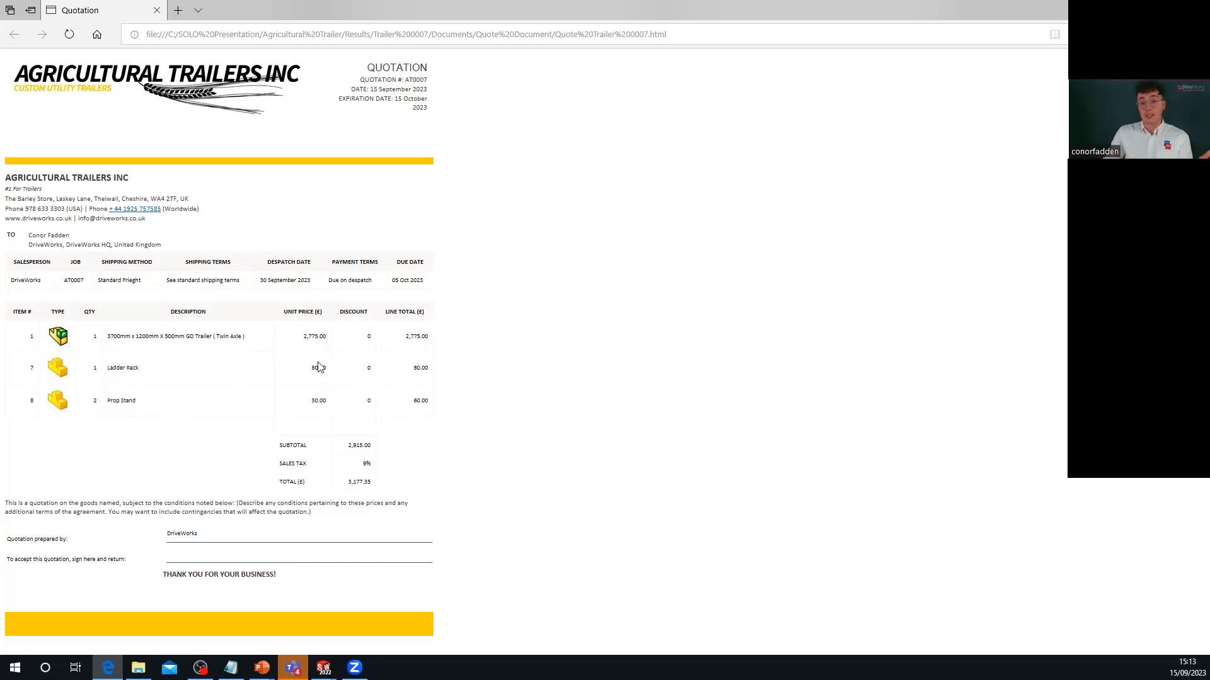
pyautogui.moveTo(283, 339); pyautogui.dragTo(99, 336)
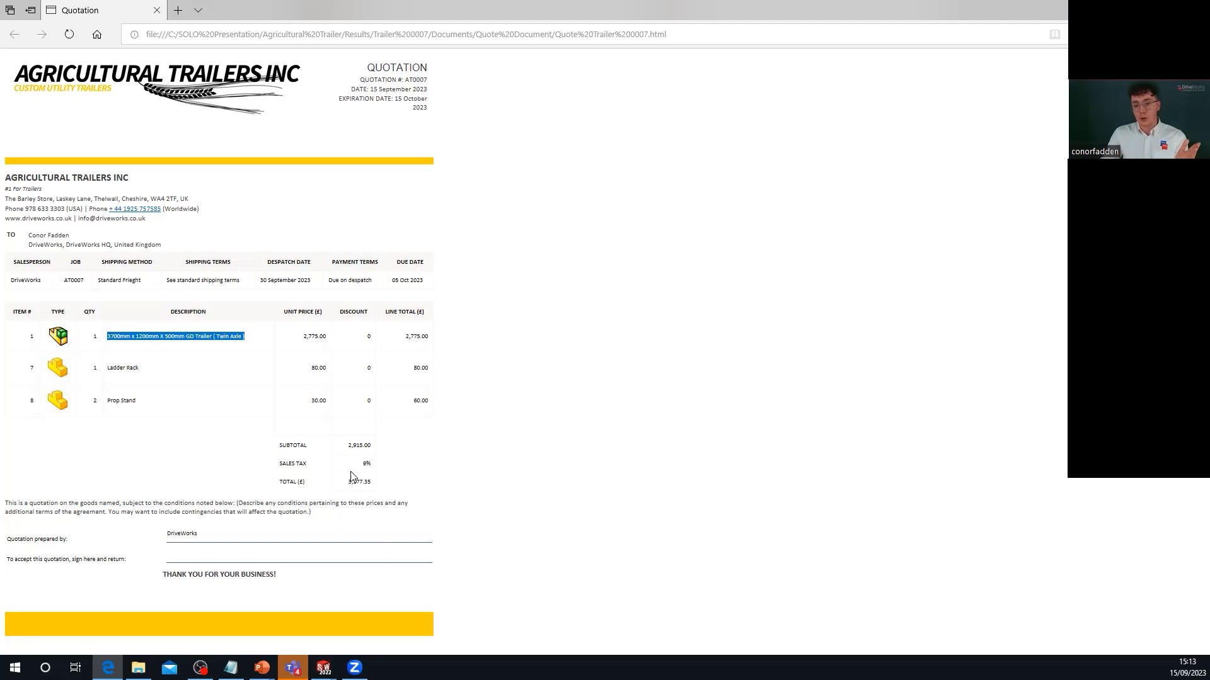
pyautogui.click(381, 472)
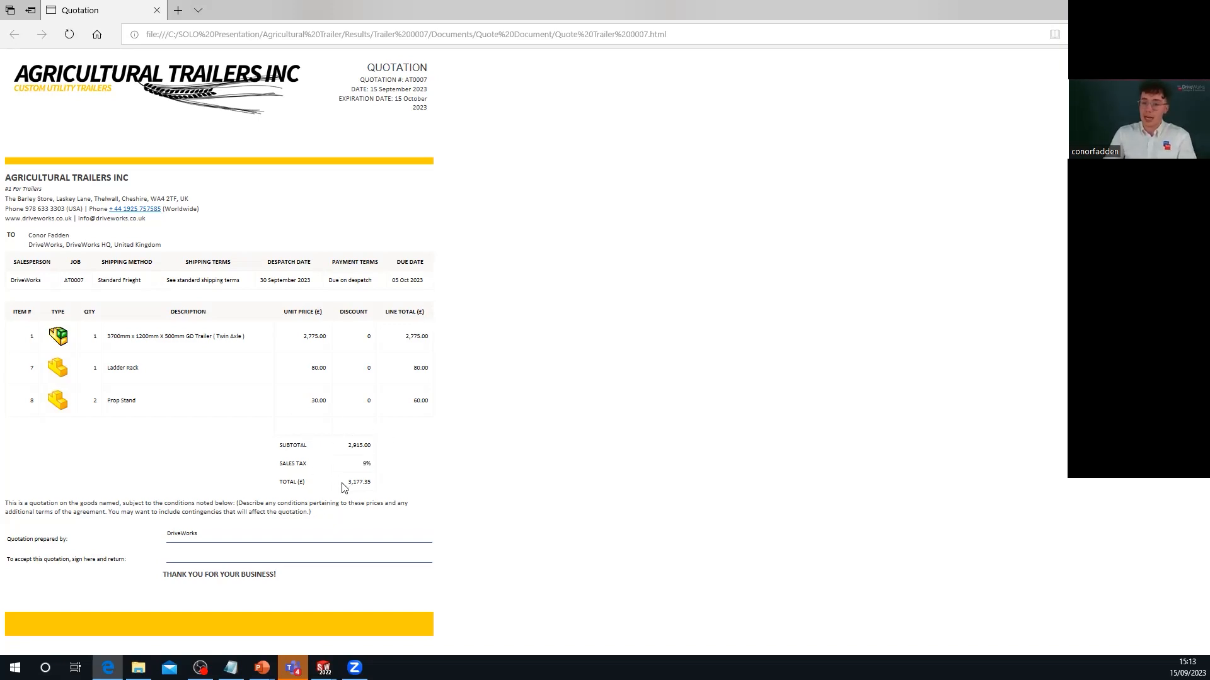
pyautogui.click(1195, 9)
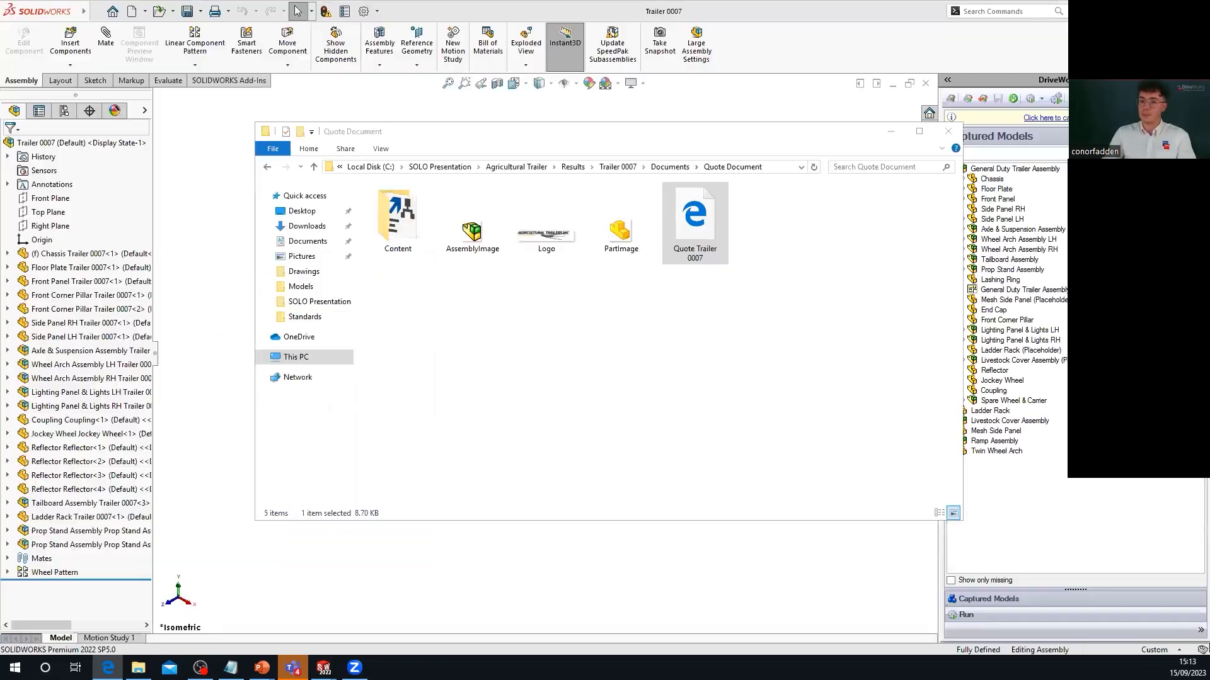
pyautogui.click(948, 131)
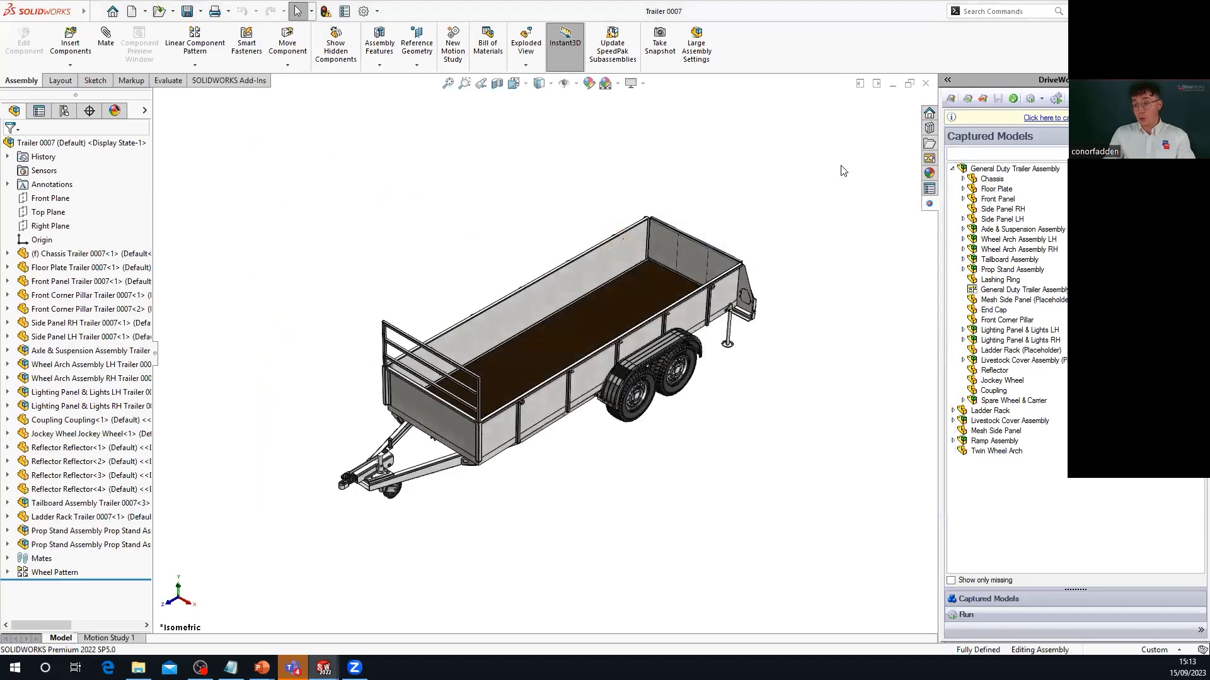